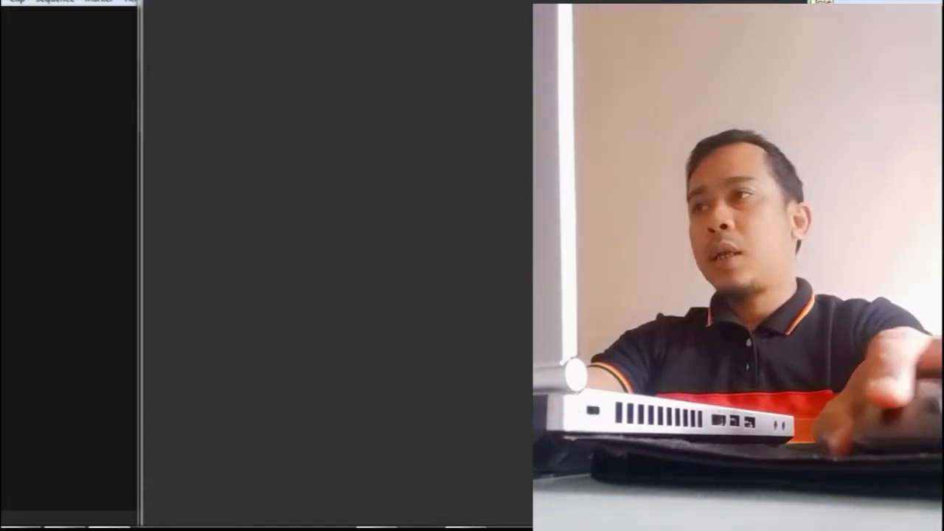
# Step: Create a new project named "funny dog compilation 001"
pyautogui.click(817, 1)
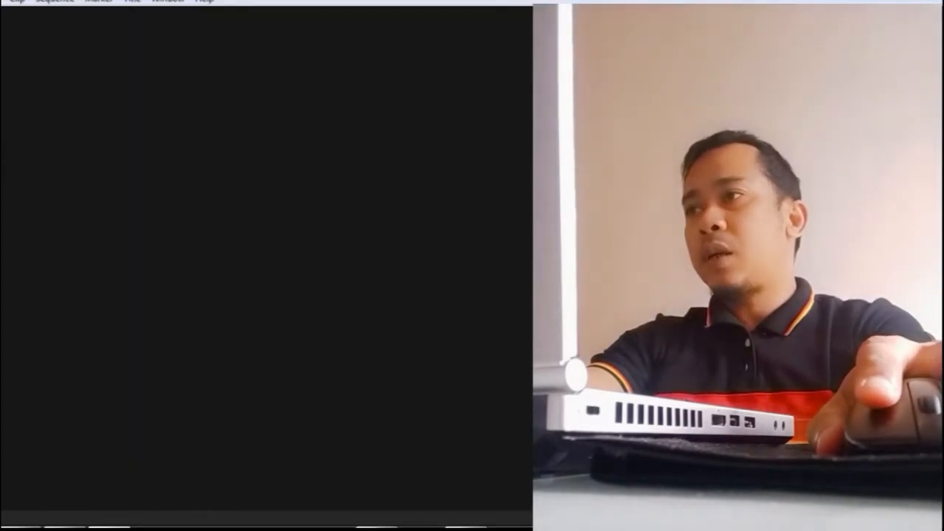
pyautogui.hotkey('alt', 'f')
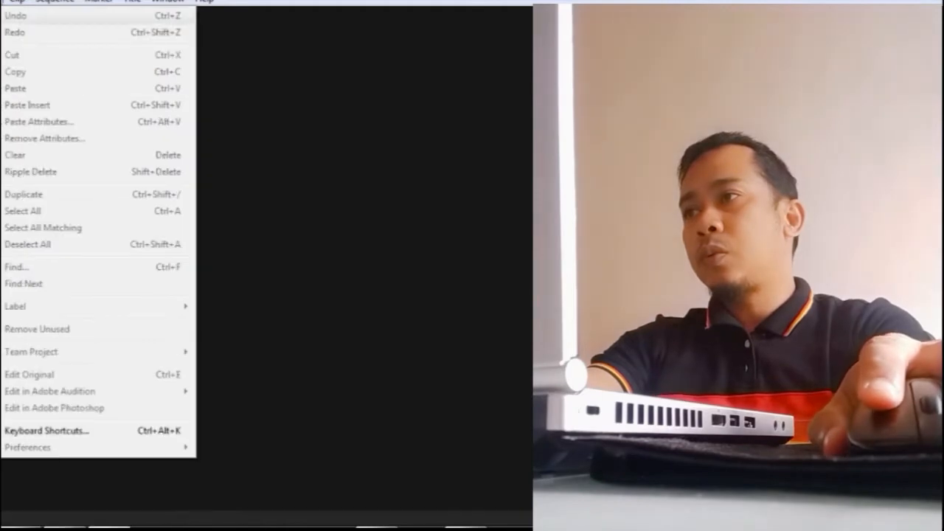
pyautogui.moveTo(4, 20)
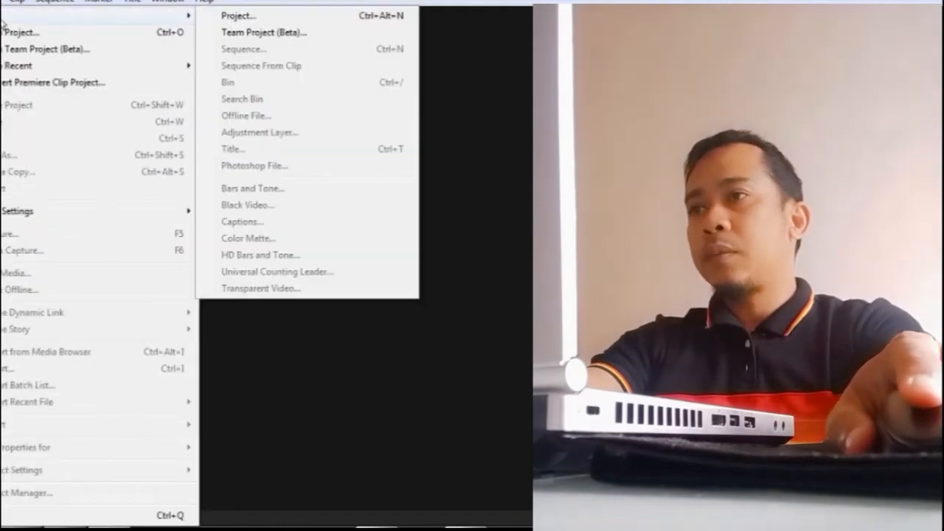
pyautogui.click(241, 15)
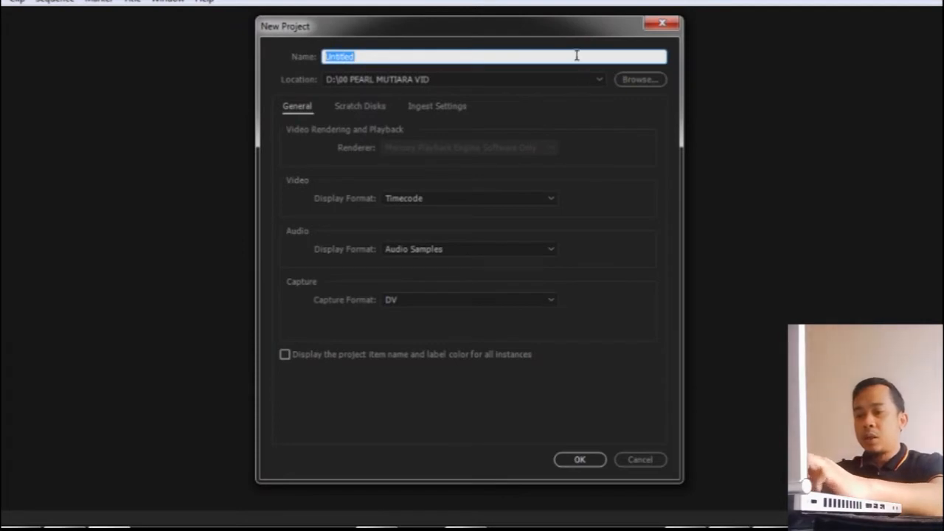
pyautogui.write('ko')
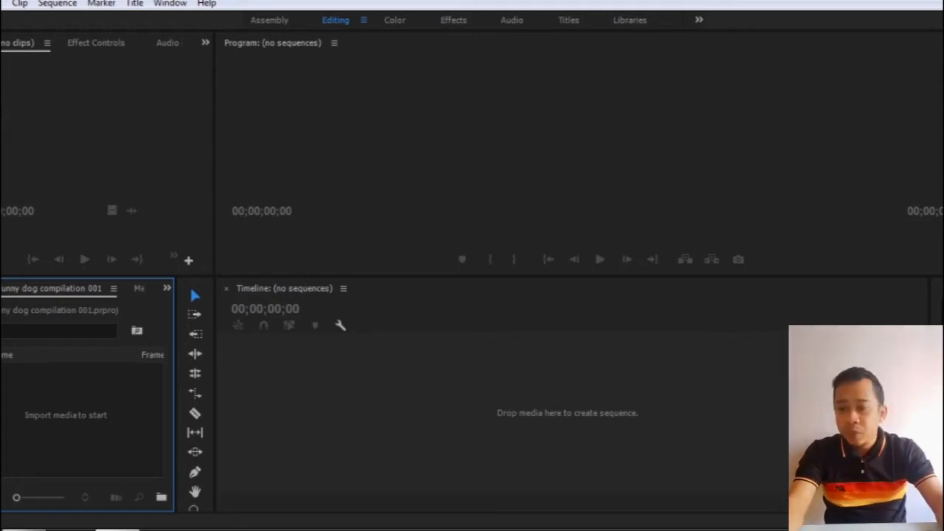
pyautogui.hotkey('alt', 'f')
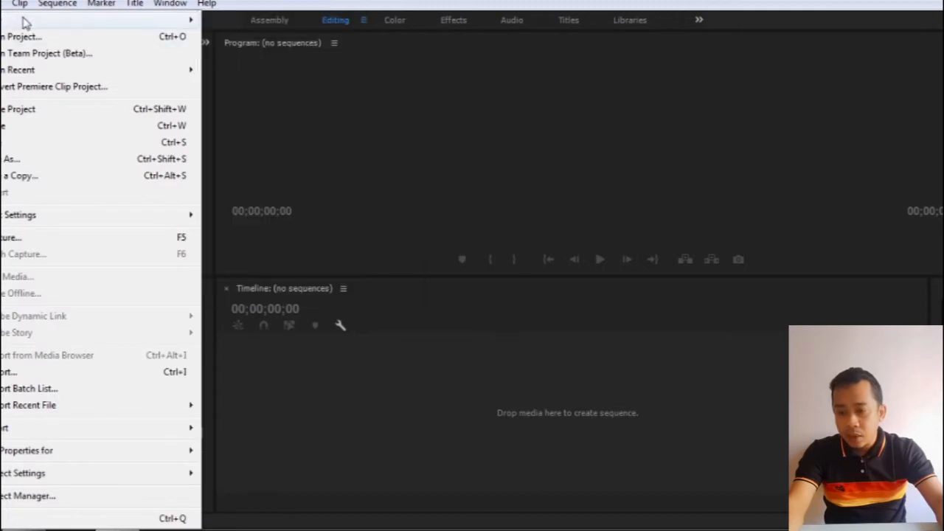
pyautogui.moveTo(23, 23)
pyautogui.click(225, 21)
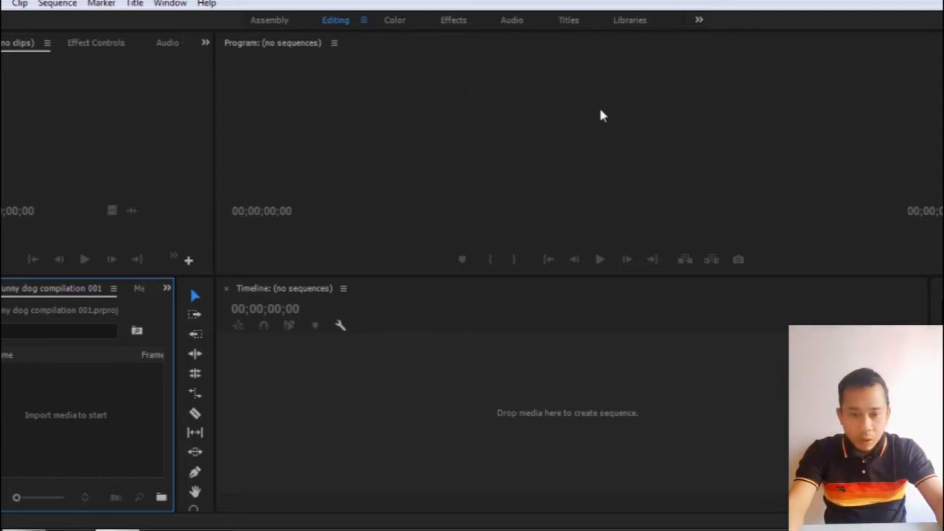
# Step: Open the media import dialog and go to the DOWNLOADAN folder on drive D:
pyautogui.rightClick(60, 414)
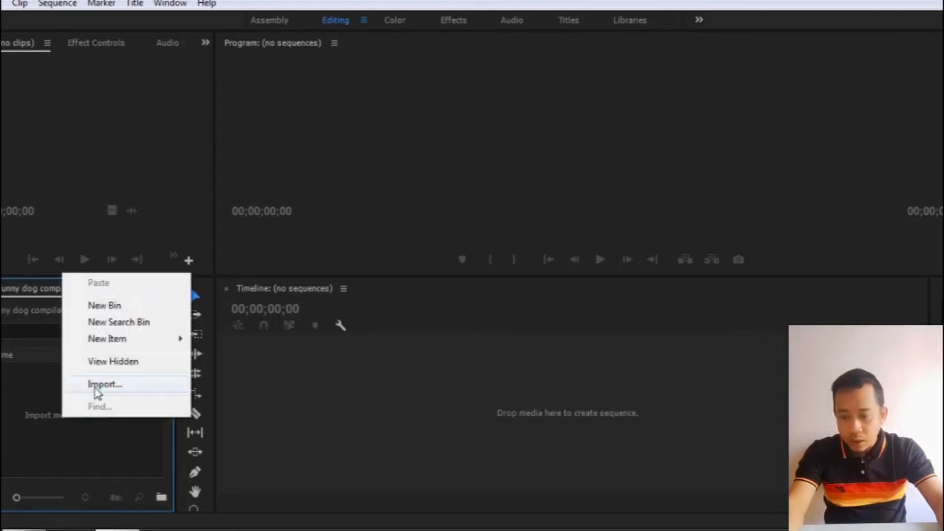
pyautogui.click(0, 3)
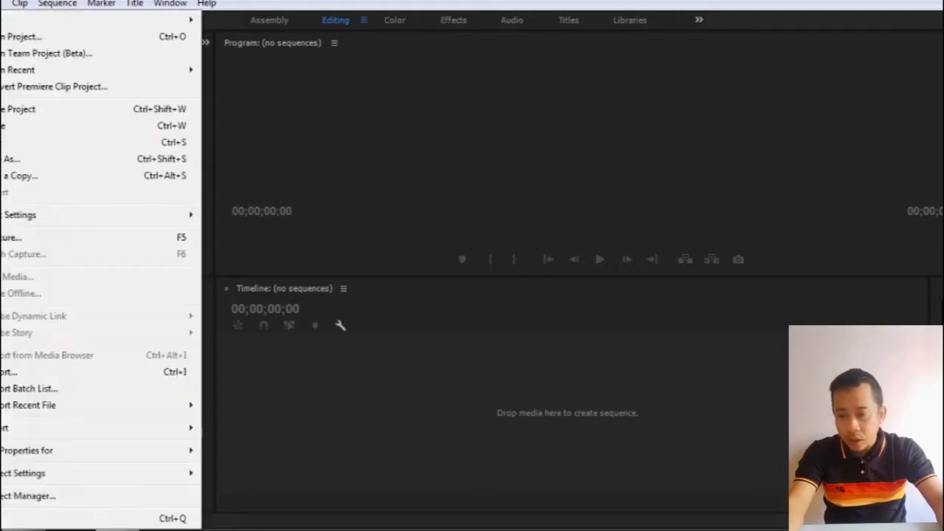
pyautogui.click(36, 373)
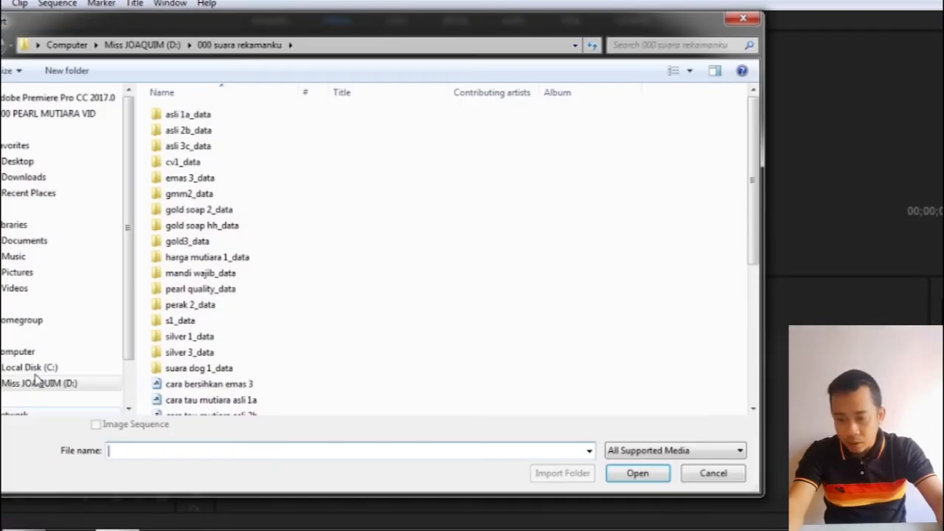
pyautogui.moveTo(131, 248); pyautogui.dragTo(136, 313)
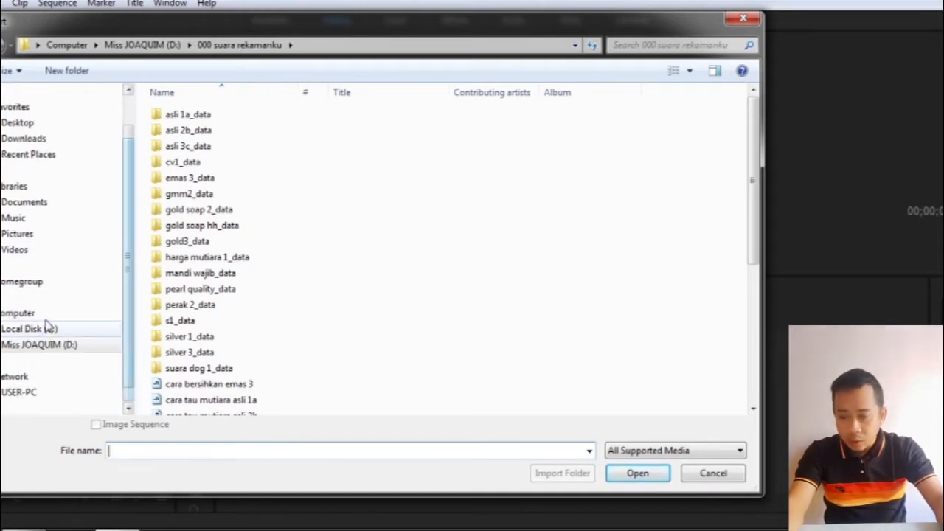
pyautogui.click(2, 344)
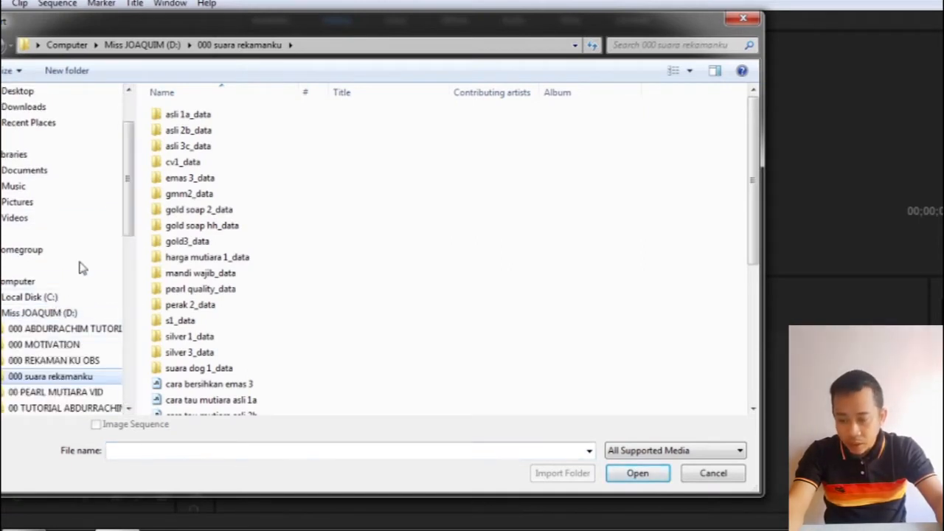
pyautogui.moveTo(126, 220); pyautogui.dragTo(135, 336)
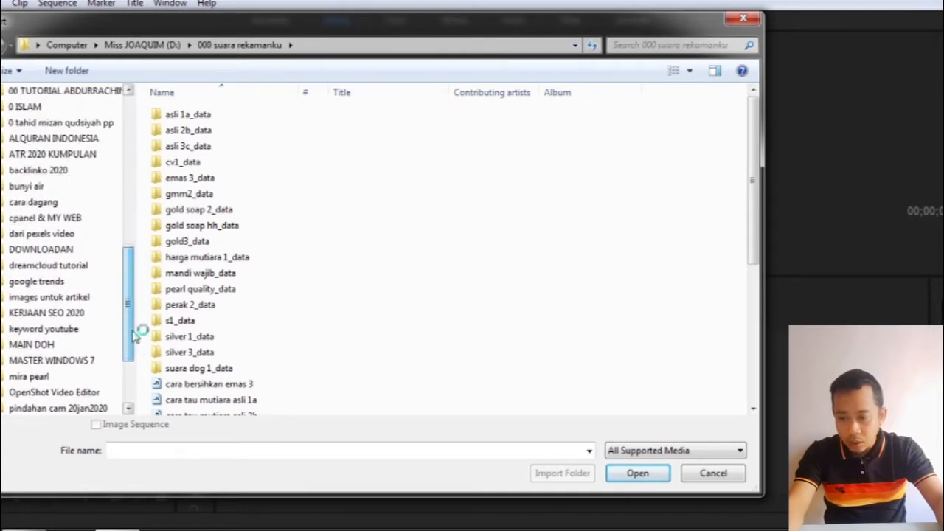
pyautogui.click(49, 251)
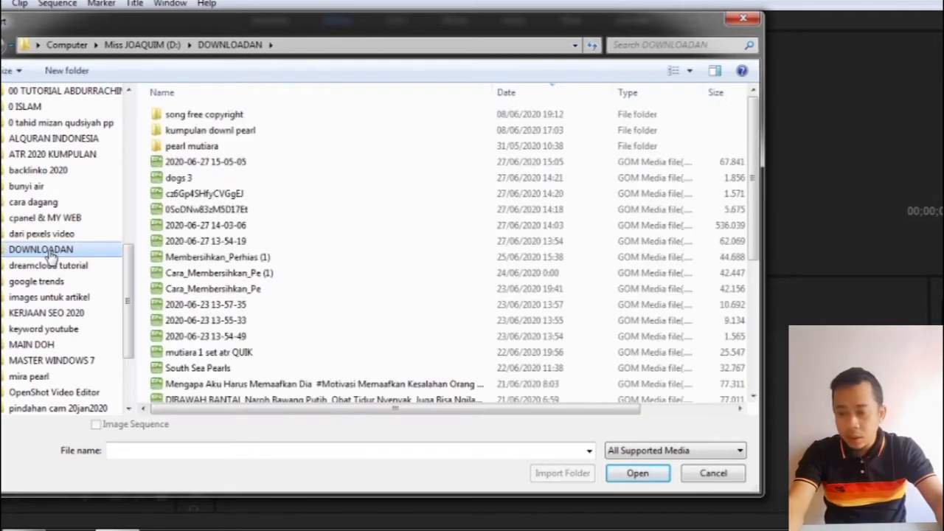
# Step: Import the three clips dogs 3, cz6Gp4SHfyCVGgEJ and 0SoDNw83zM5D17Et into the project
pyautogui.click(200, 165)
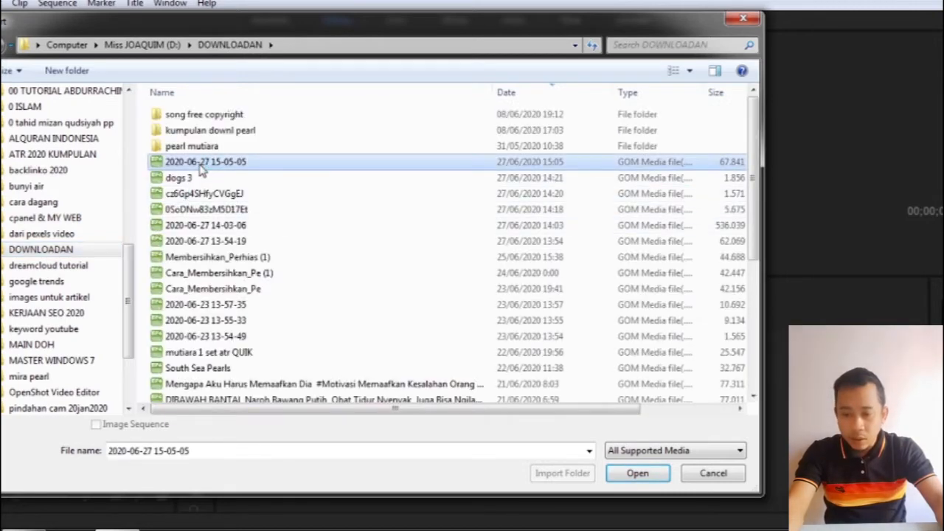
pyautogui.click(201, 182)
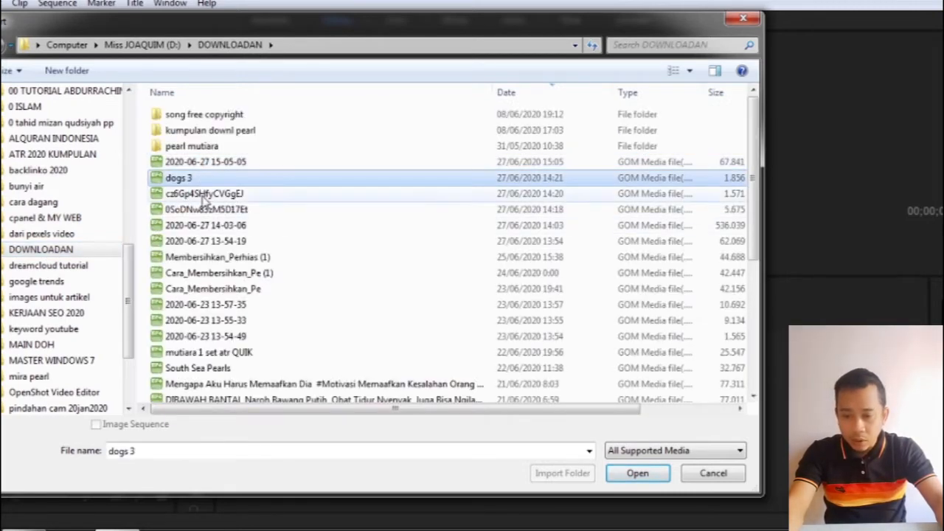
pyautogui.keyDown('shift'); pyautogui.click(206, 210); pyautogui.keyUp('shift')
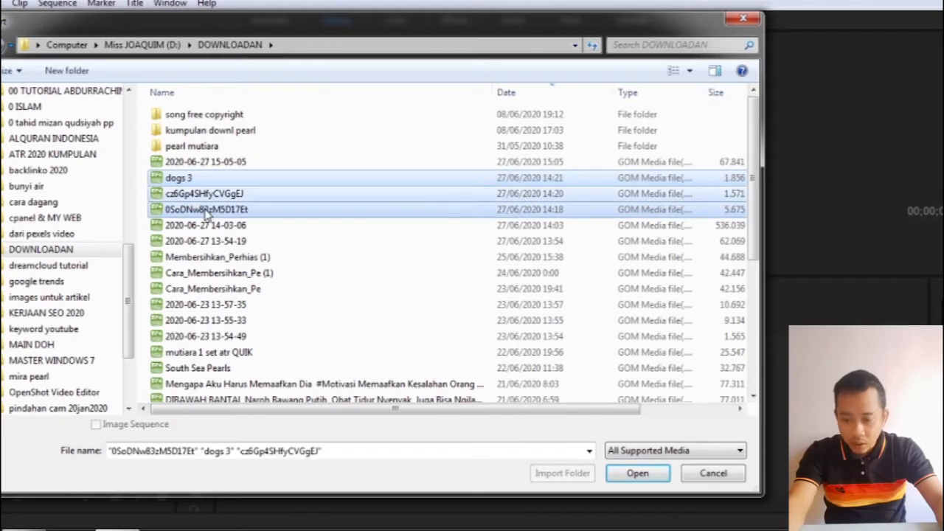
pyautogui.click(640, 474)
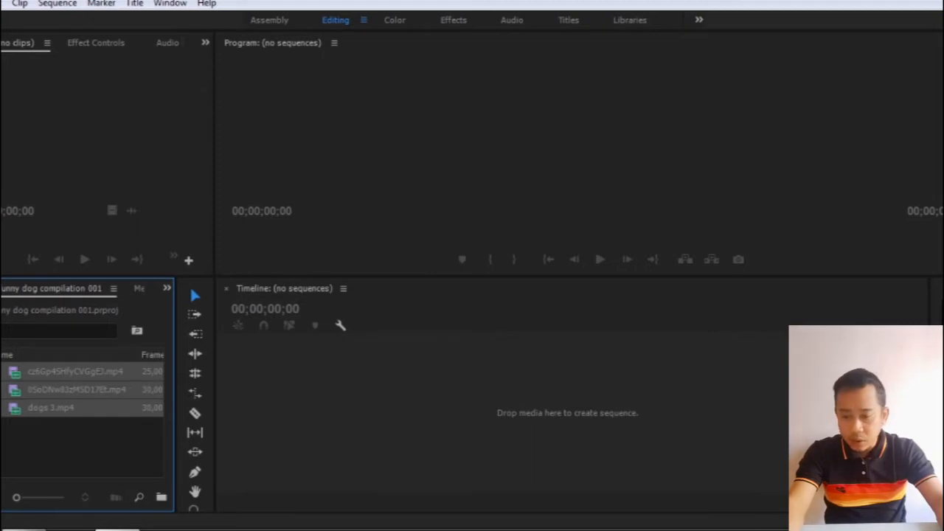
# Step: Load cz6Gp4SHfyCVGgEJ.mp4 in the source monitor and briefly play it
pyautogui.click(13, 430)
pyautogui.doubleClick(42, 380)
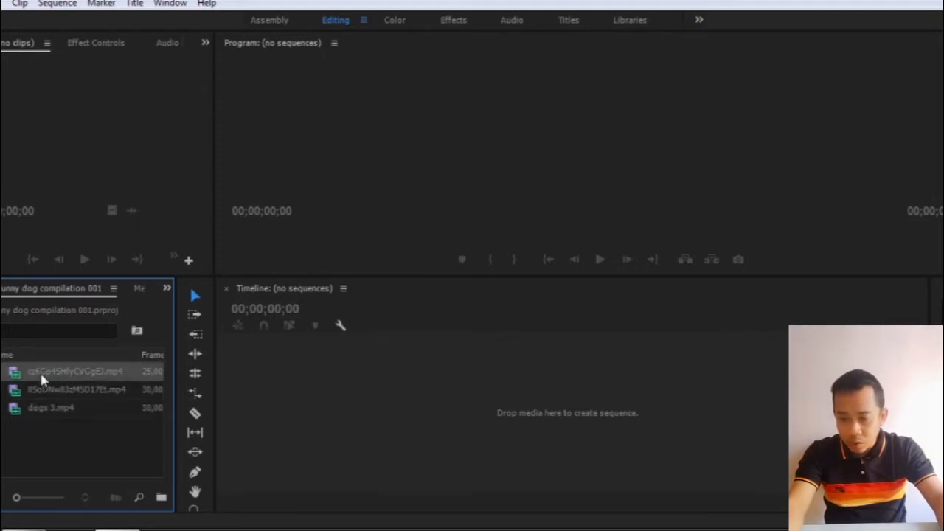
pyautogui.click(84, 260)
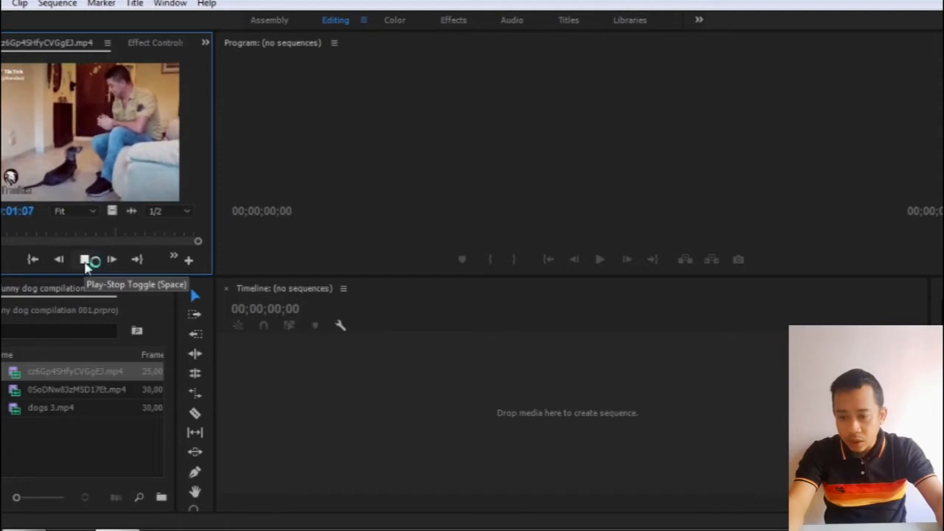
pyautogui.click(84, 262)
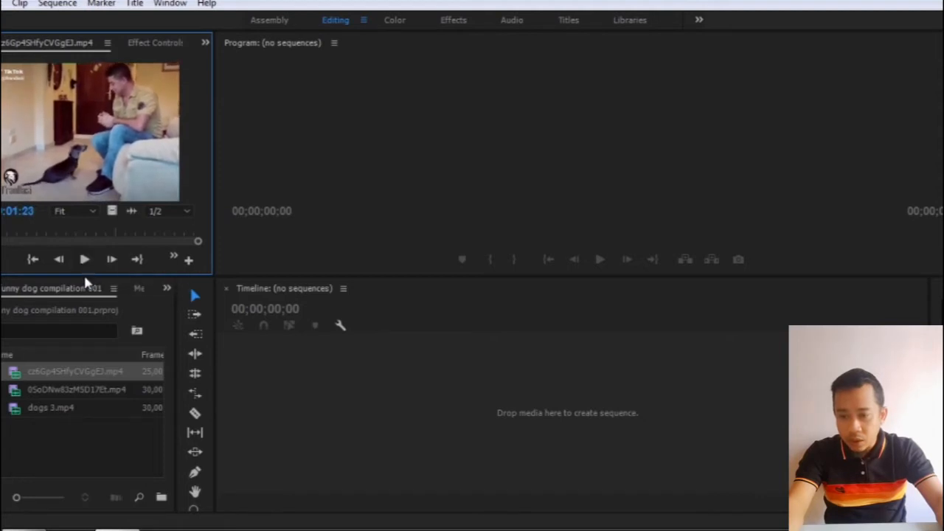
# Step: Load 0SoDNw83zM5D17Et.mp4 in the source monitor and preview its first seconds
pyautogui.click(81, 391)
pyautogui.click(79, 390)
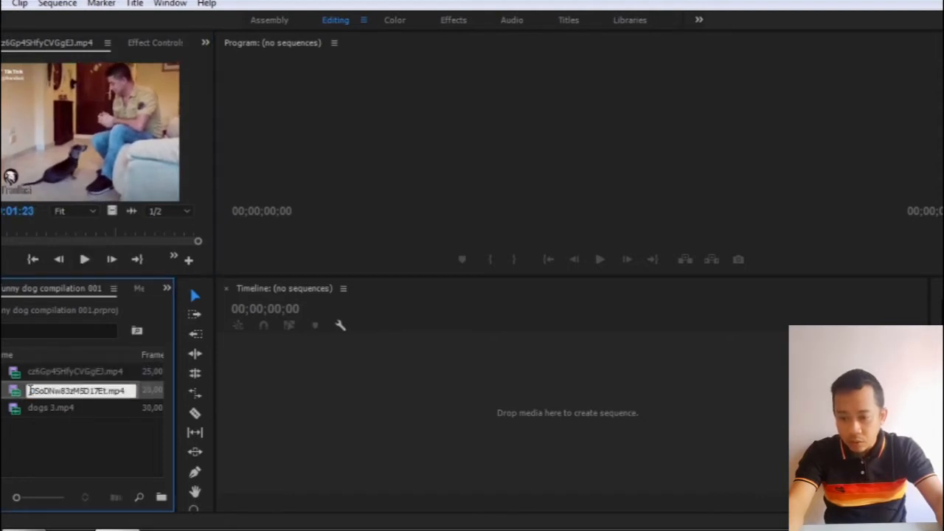
pyautogui.doubleClick(2, 390)
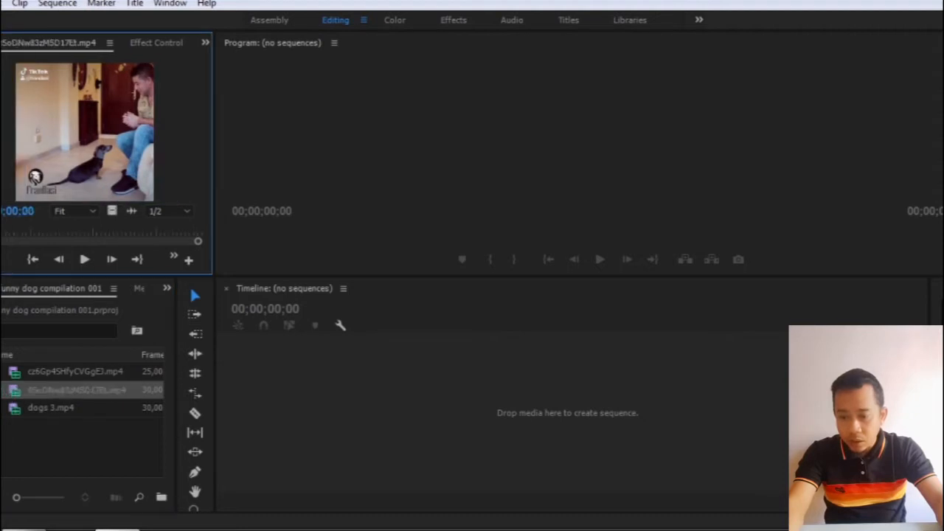
pyautogui.click(85, 260)
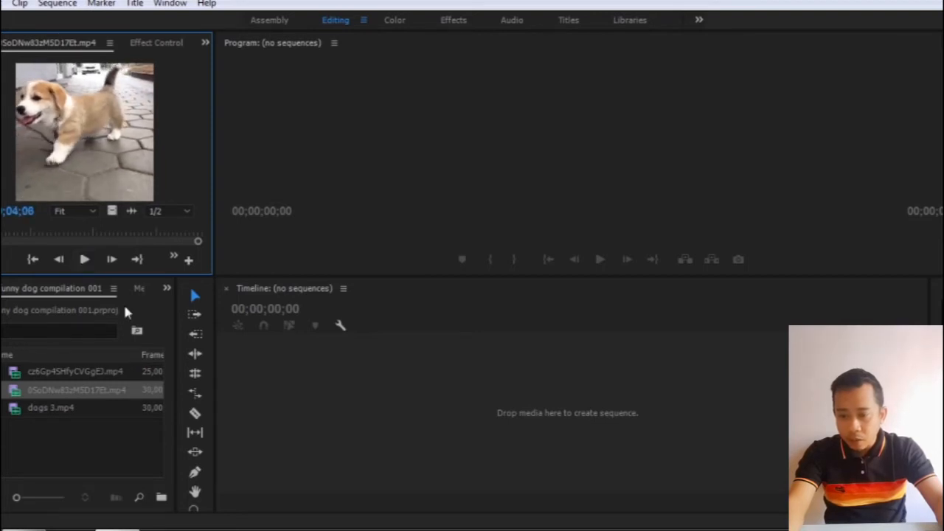
# Step: Load dogs 3.mp4 in the source monitor, play it briefly and stop playback
pyautogui.doubleClick(13, 409)
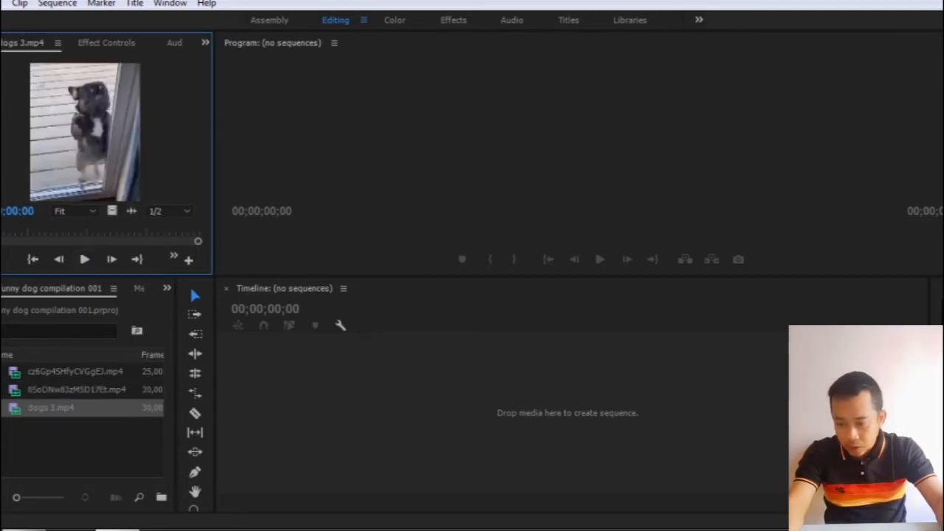
pyautogui.click(85, 262)
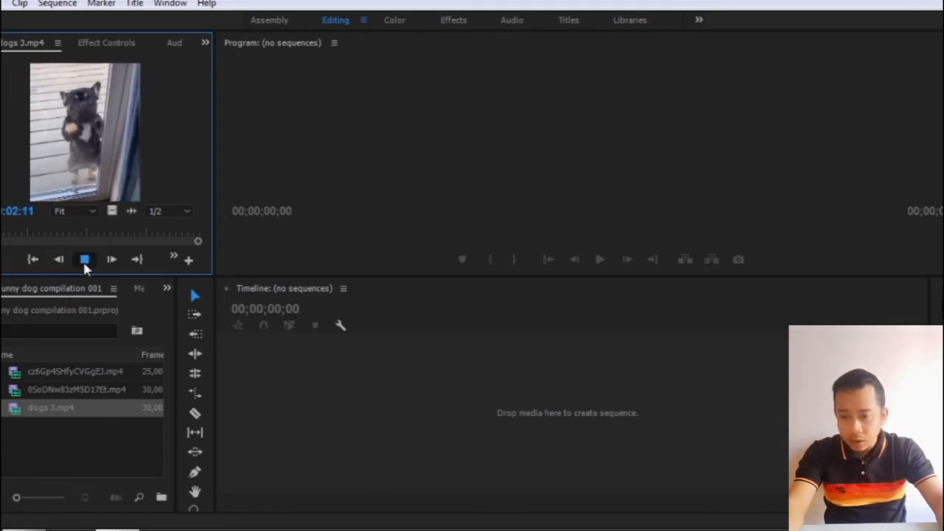
pyautogui.click(84, 263)
pyautogui.click(1, 372)
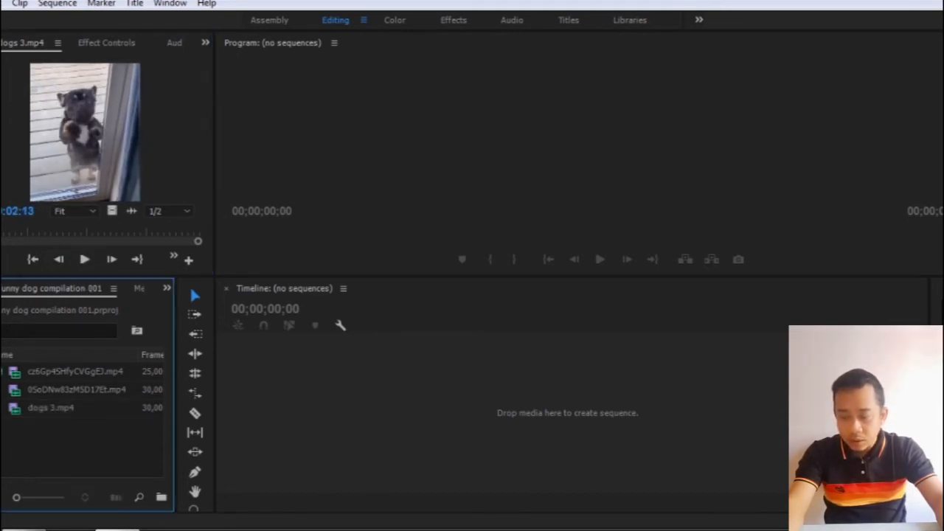
pyautogui.click(1, 371)
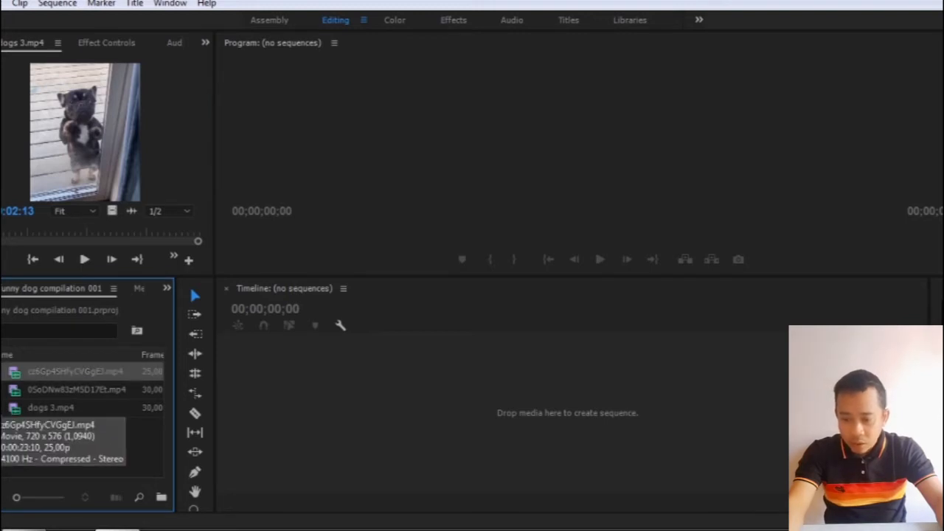
pyautogui.keyDown('shift'); pyautogui.click(7, 407); pyautogui.keyUp('shift')
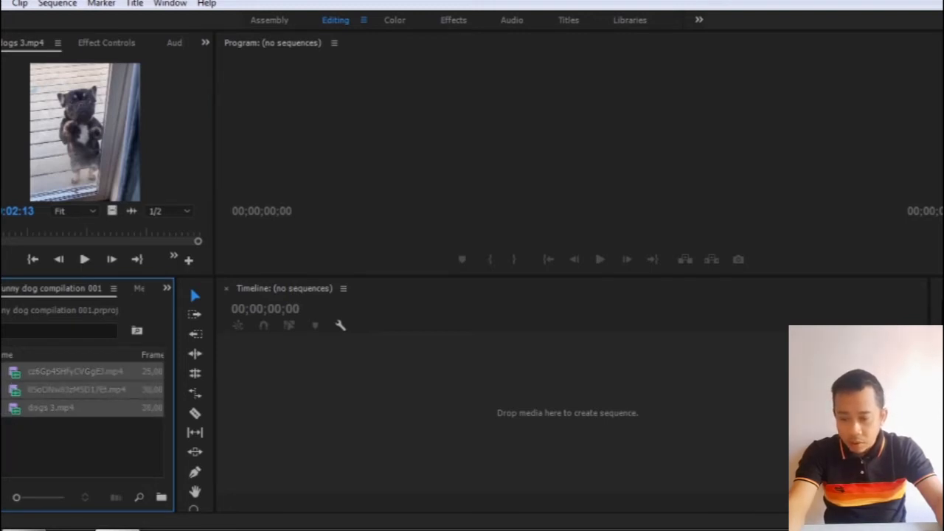
pyautogui.click(16, 450)
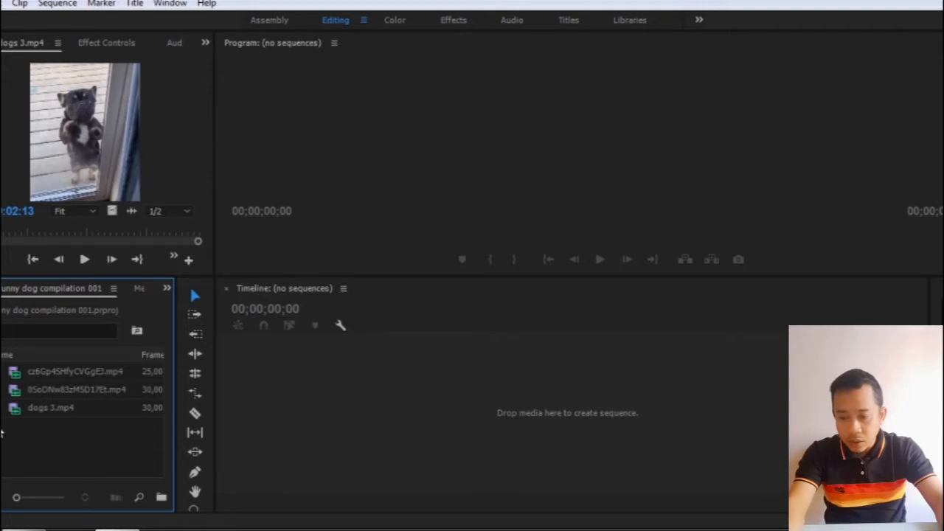
pyautogui.click(15, 407)
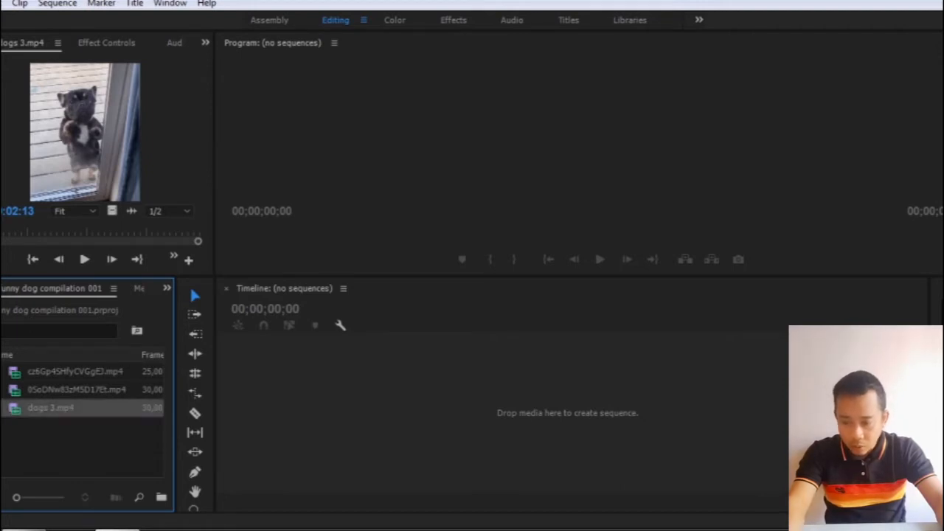
# Step: Create a sequence by placing 0SoDNw83zM5D17Et.mp4 on the empty timeline and play its first seconds
pyautogui.click(2, 389)
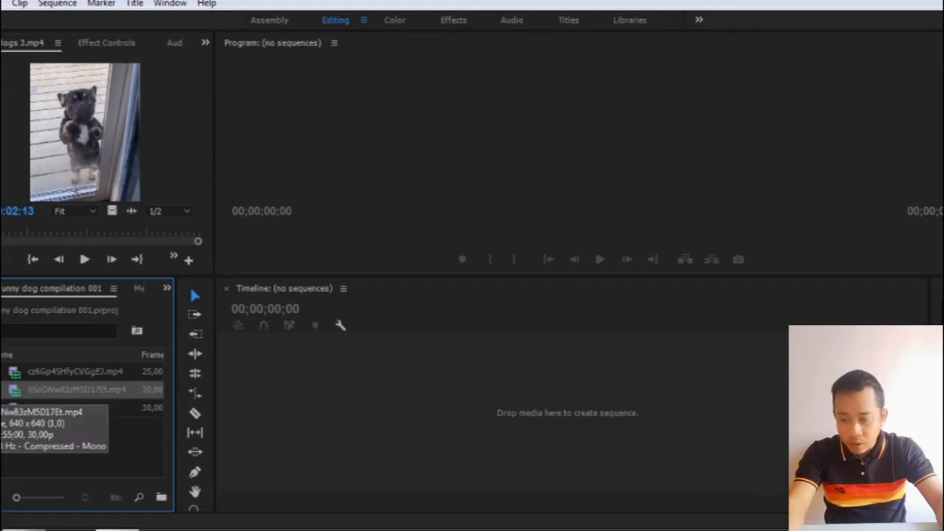
pyautogui.moveTo(45, 391); pyautogui.dragTo(437, 402)
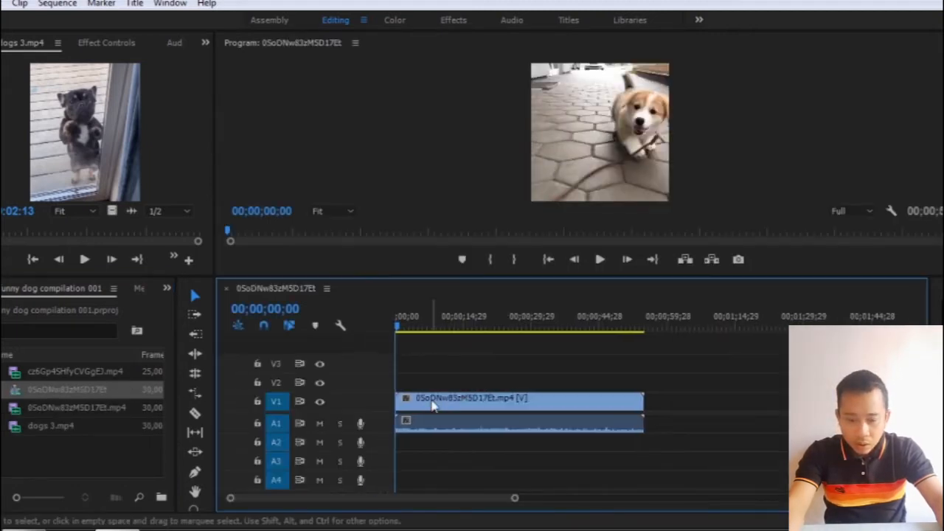
pyautogui.click(600, 260)
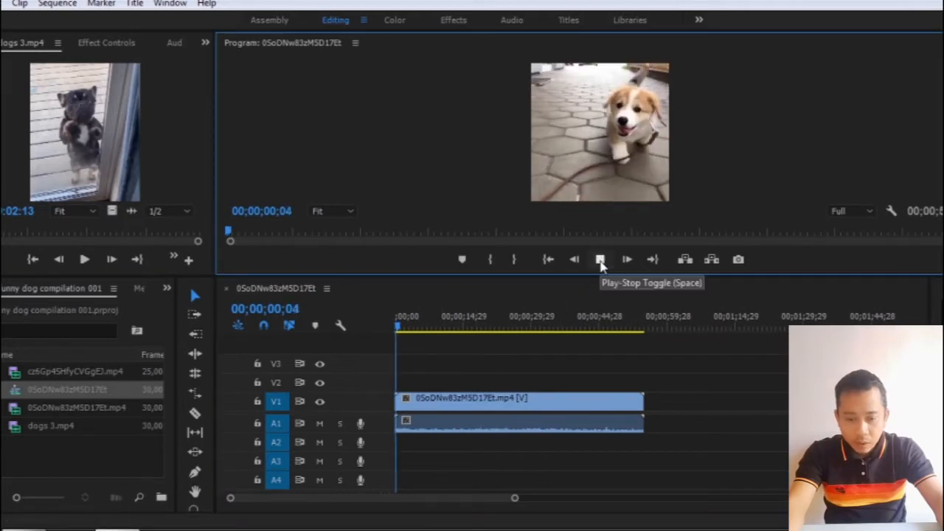
pyautogui.click(601, 260)
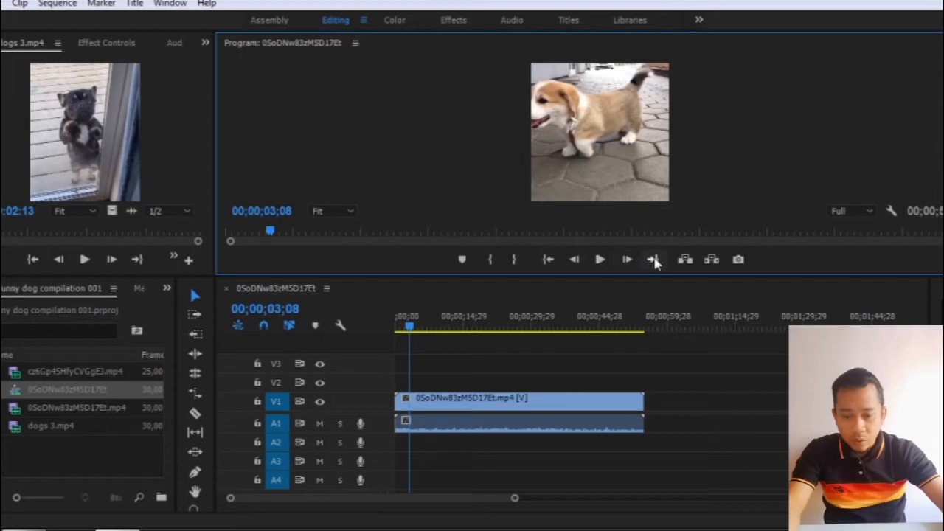
pyautogui.click(654, 261)
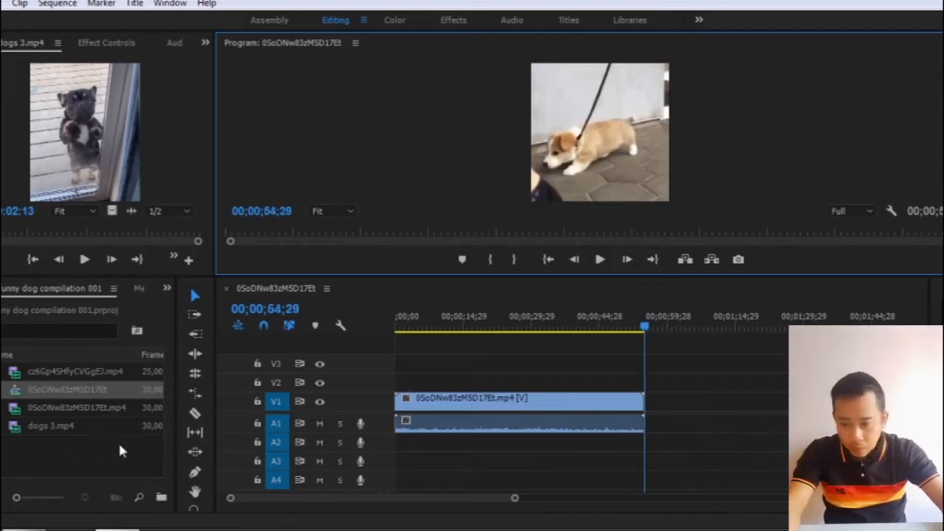
pyautogui.click(4, 408)
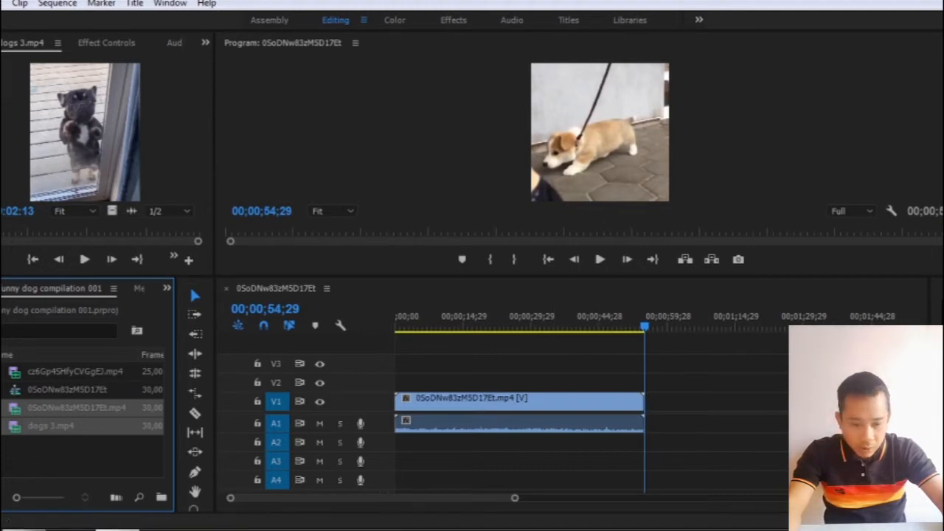
pyautogui.rightClick(7, 420)
pyautogui.click(28, 405)
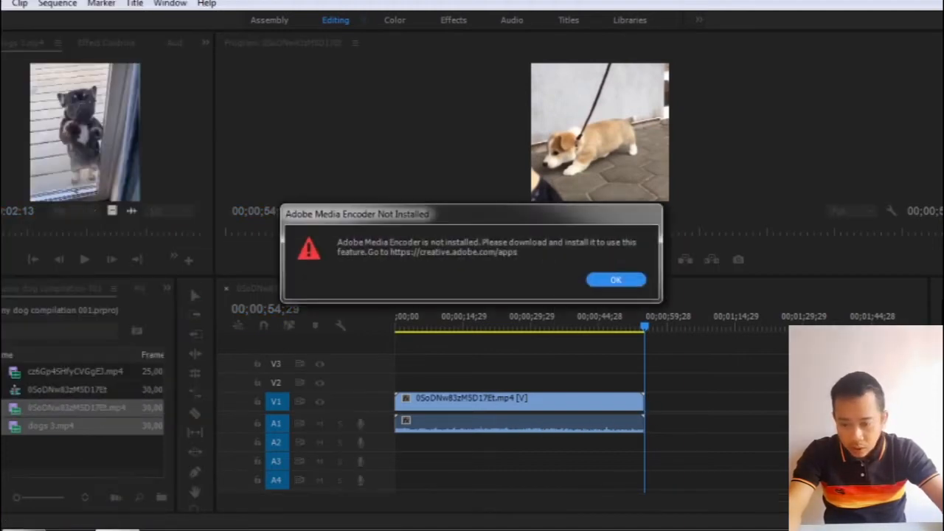
pyautogui.click(616, 281)
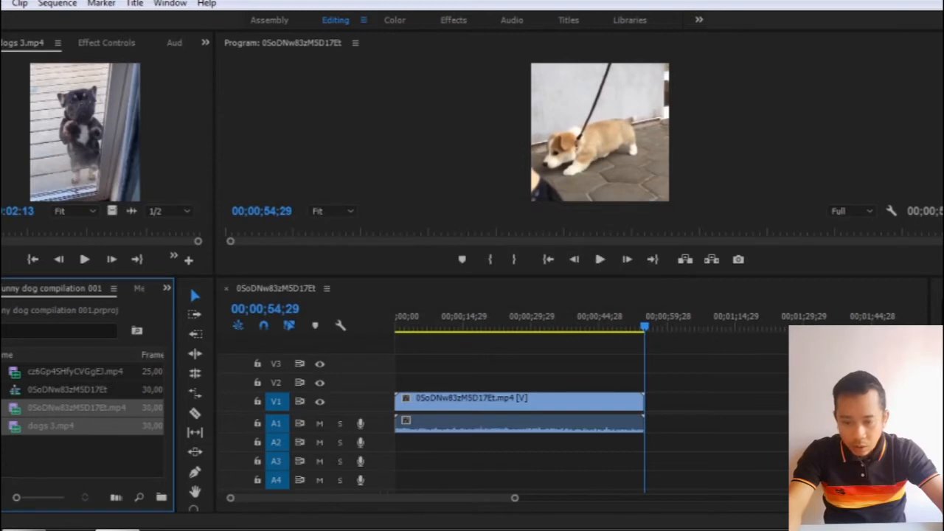
# Step: Place cz6Gp4SHfyCVGgEJ.mp4 and dogs 3.mp4 on V1 after the first clip and play the sequence from its start
pyautogui.moveTo(7, 413); pyautogui.dragTo(810, 413)
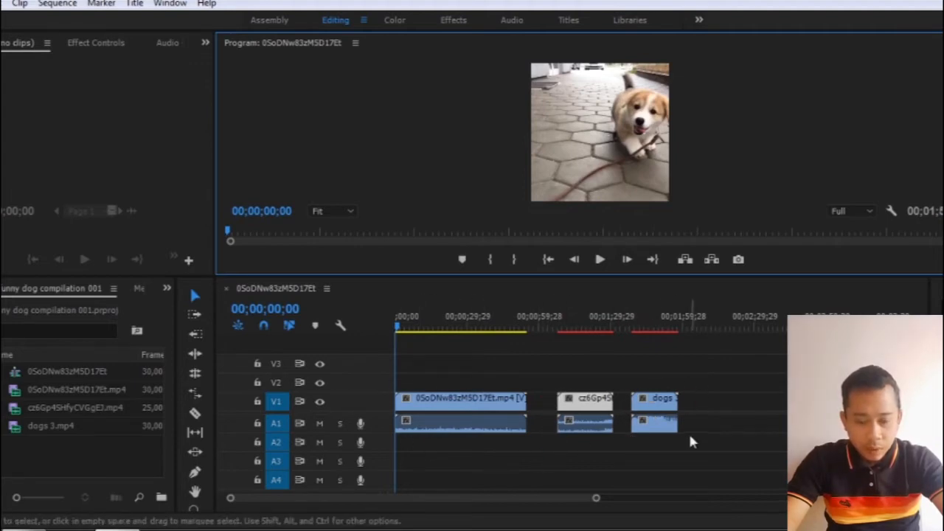
pyautogui.click(602, 259)
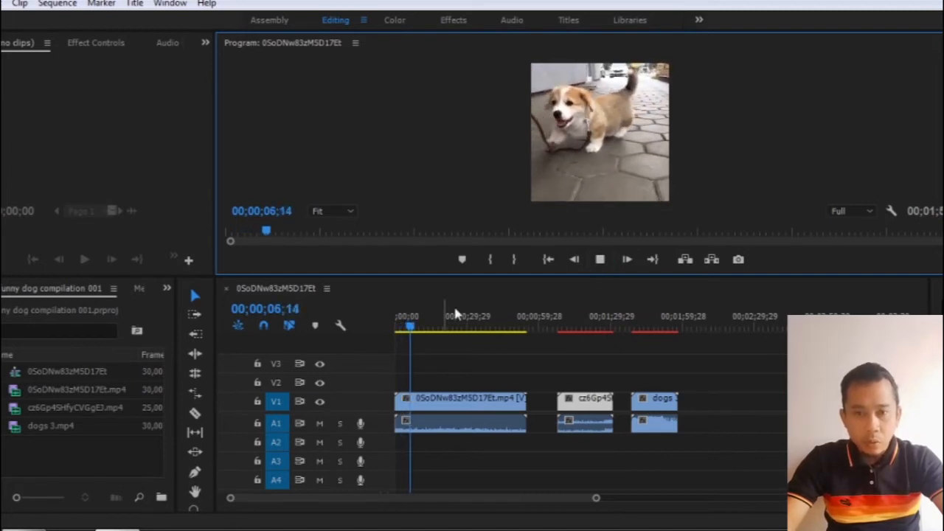
# Step: Briefly play the second clip and the third clip in the sequence, stopping playback after each
pyautogui.moveTo(415, 330); pyautogui.dragTo(566, 329)
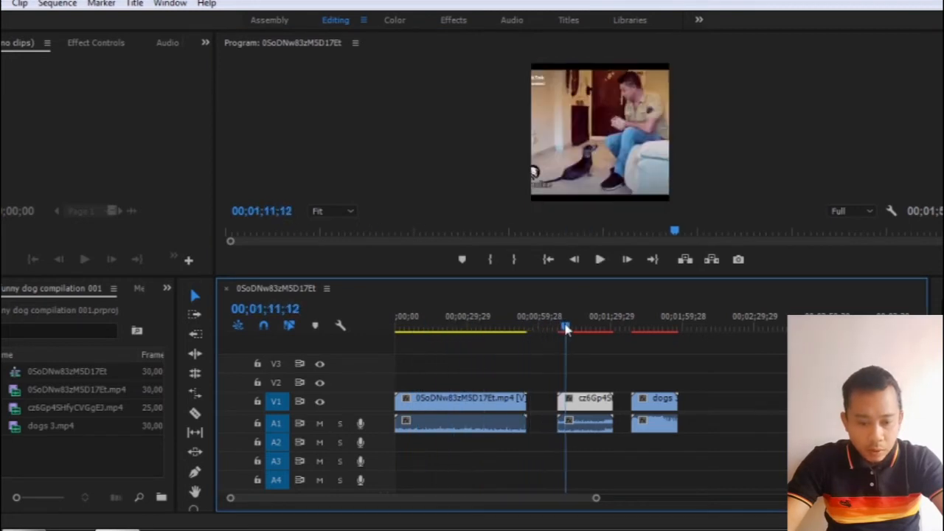
pyautogui.click(600, 261)
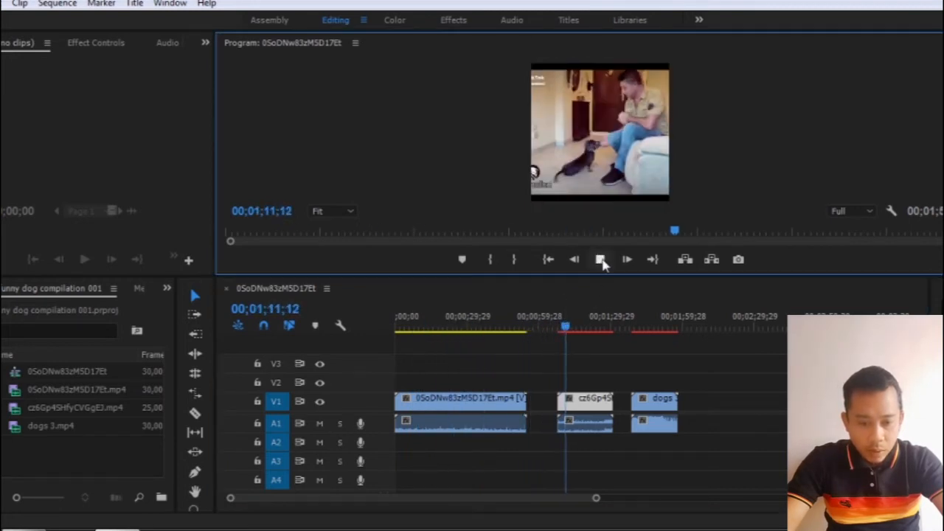
pyautogui.click(601, 260)
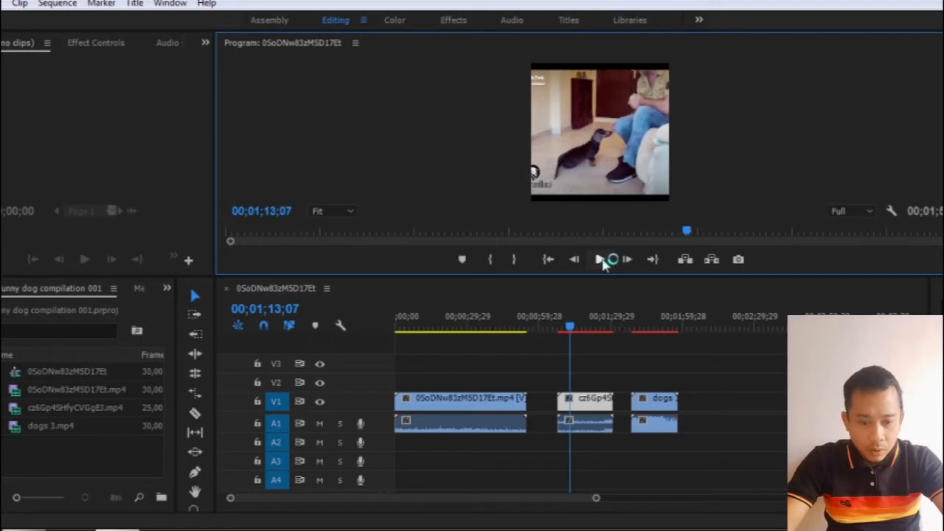
pyautogui.moveTo(575, 327); pyautogui.dragTo(643, 330)
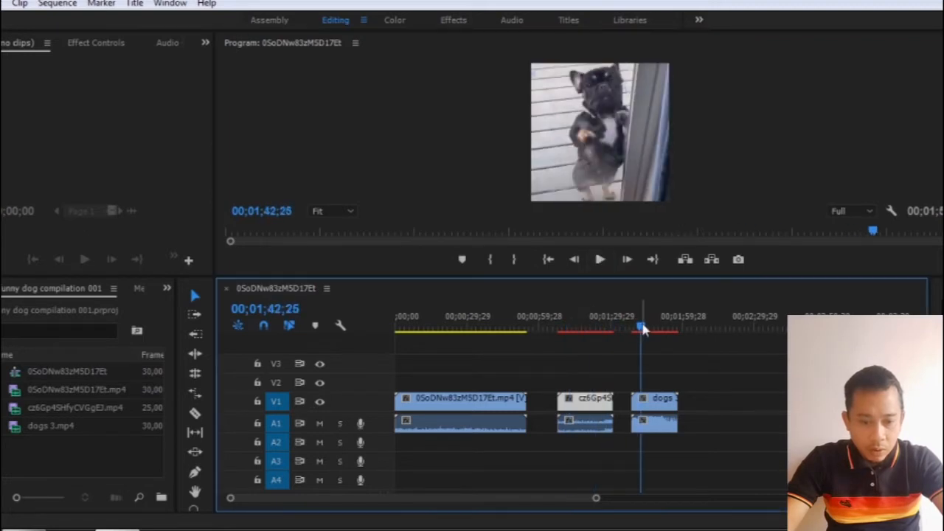
pyautogui.click(600, 260)
pyautogui.click(601, 261)
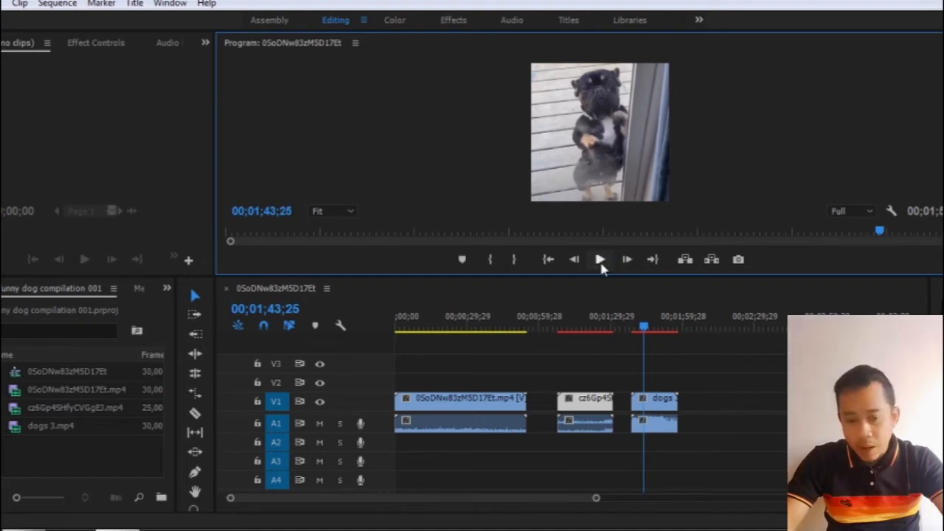
# Step: Unlink the dogs 3.mp4 clip's video and audio in the timeline and delete its audio from A1
pyautogui.click(666, 399)
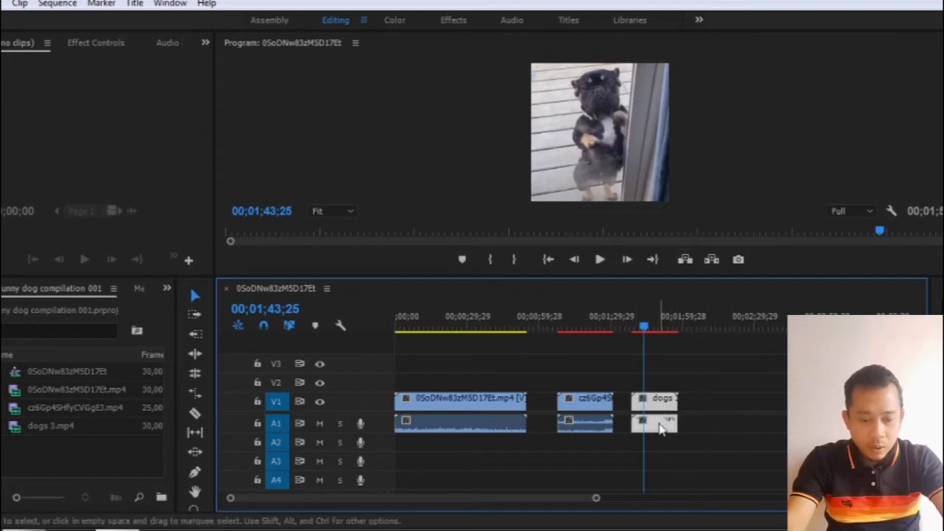
pyautogui.rightClick(659, 410)
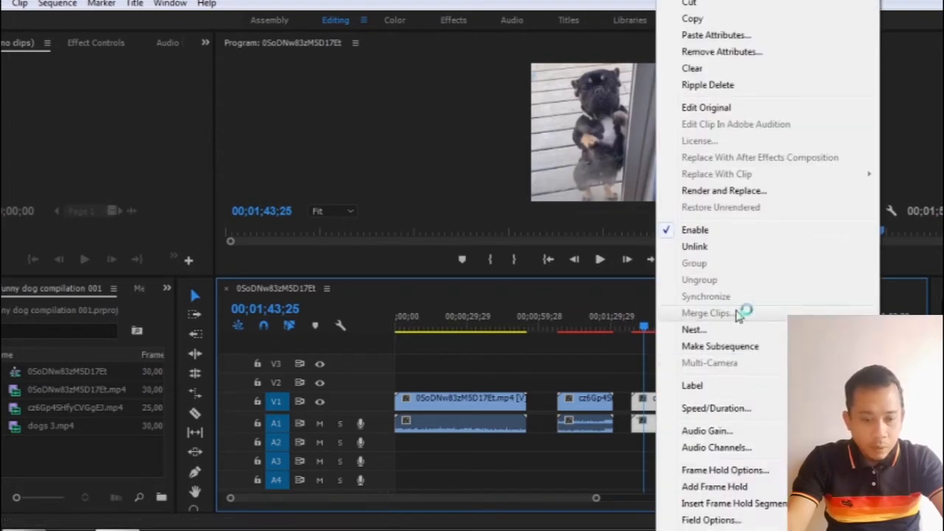
pyautogui.click(714, 252)
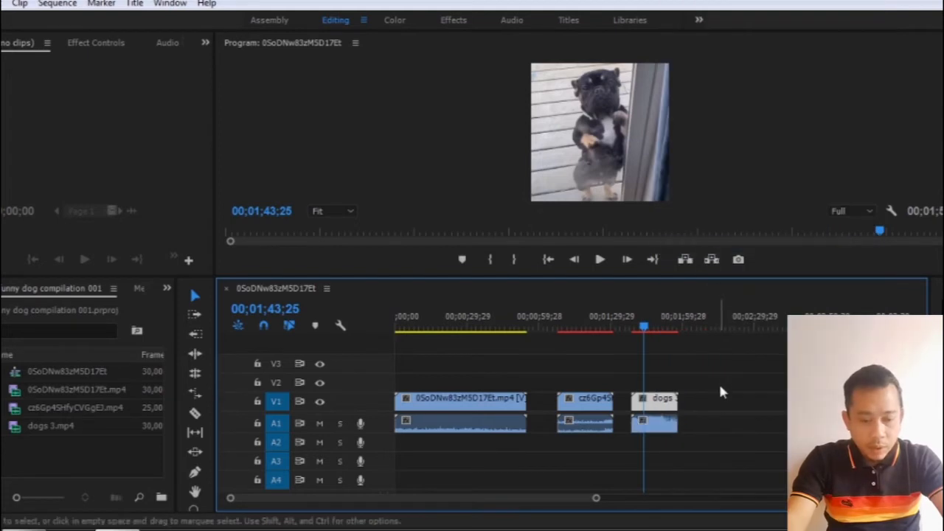
pyautogui.click(663, 426)
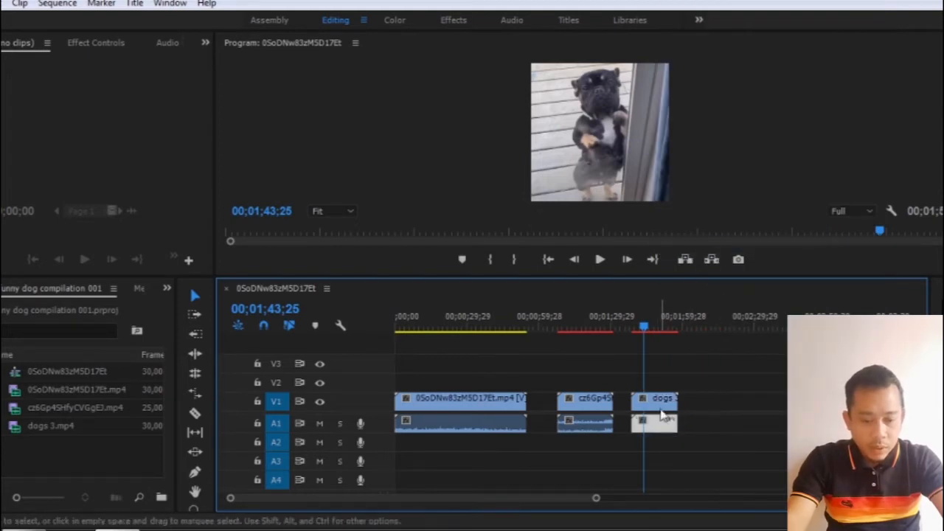
pyautogui.click(664, 398)
pyautogui.click(656, 423)
pyautogui.press('Delete')
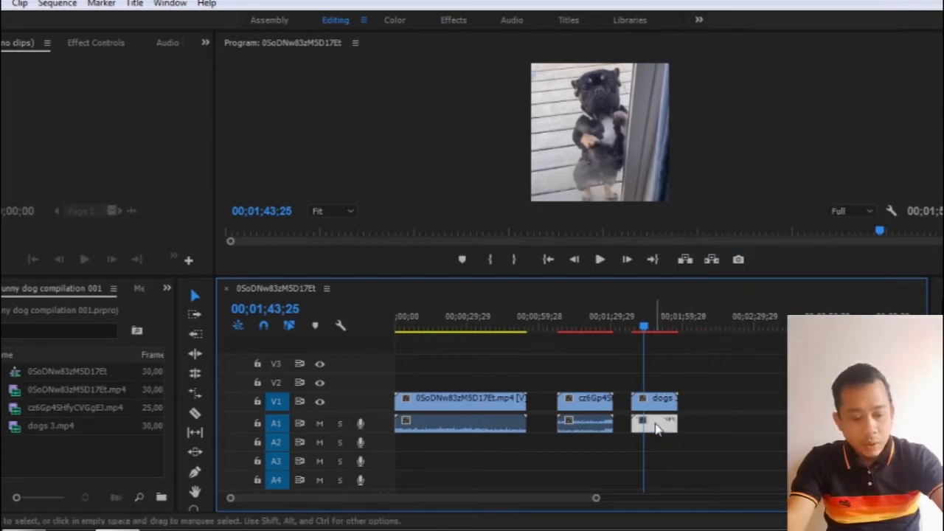
# Step: Unlink the video and audio of the cz6Gp4SHfyCVGgEJ.mp4 clip in the timeline
pyautogui.click(594, 403)
pyautogui.click(592, 429)
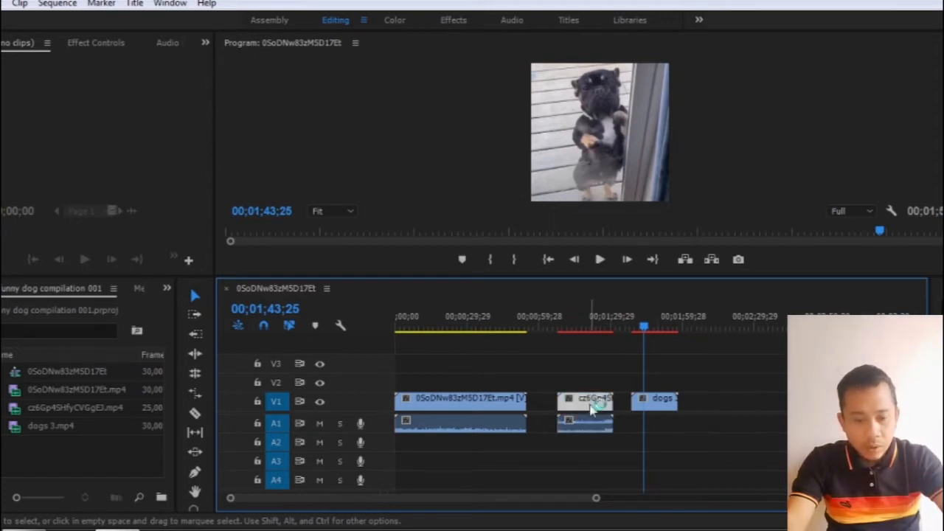
pyautogui.rightClick(593, 429)
pyautogui.click(877, 307)
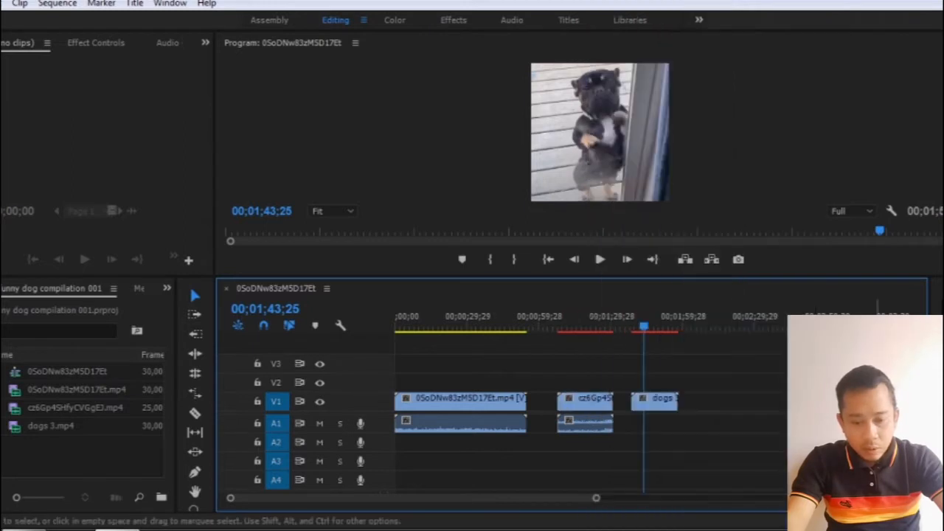
# Step: Select the 0SoDNw83zM5D17Et.mp4 clip and play a few seconds from its middle
pyautogui.click(460, 420)
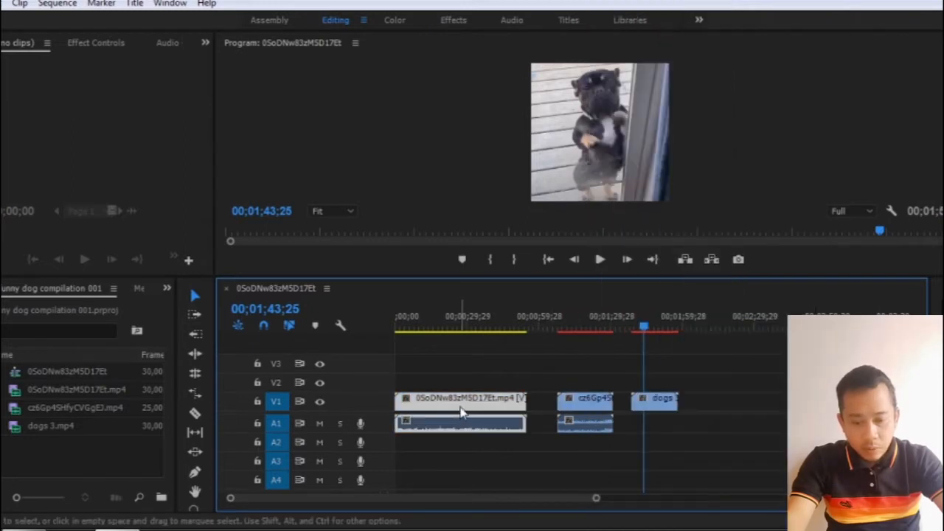
pyautogui.moveTo(646, 329); pyautogui.dragTo(448, 353)
pyautogui.click(599, 261)
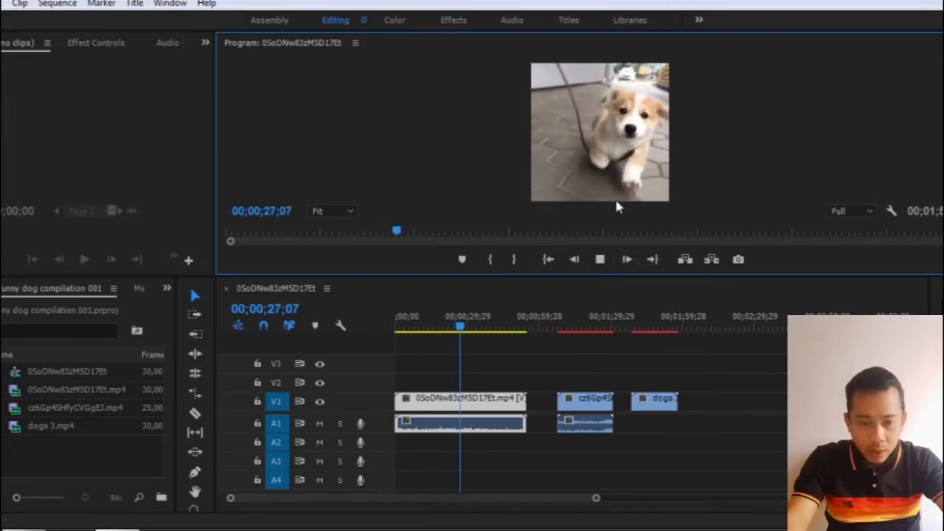
pyautogui.click(600, 259)
# Step: Unlink the 0SoDNw83zM5D17Et.mp4 clip's video and audio and delete its audio from A1
pyautogui.rightClick(487, 400)
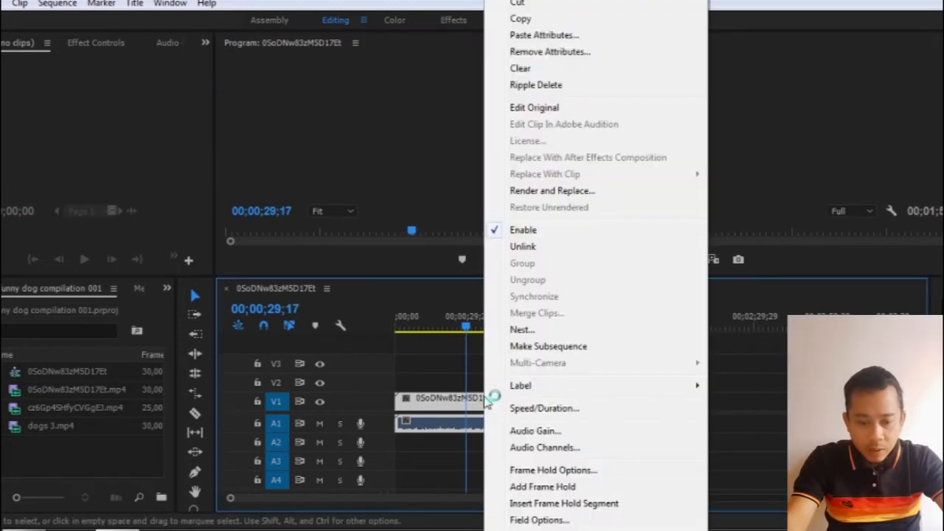
pyautogui.click(541, 247)
pyautogui.click(487, 428)
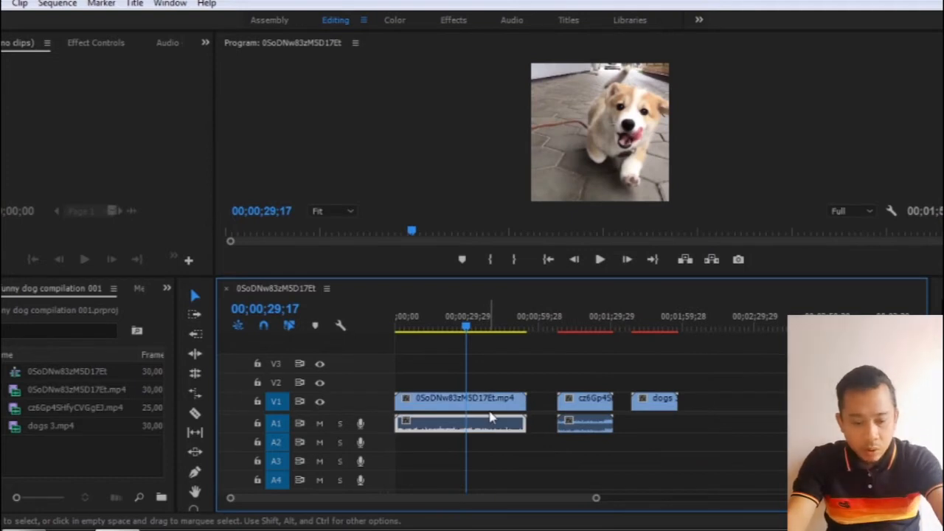
pyautogui.press('Delete')
# Step: Cut the remaining audio of the cz6Gp4SHfyCVGgEJ.mp4 clip from A1
pyautogui.click(586, 427)
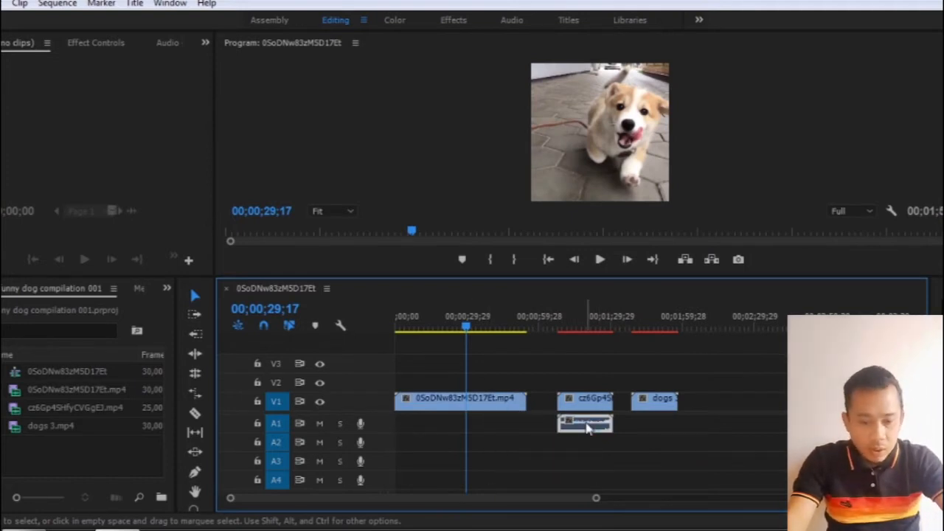
pyautogui.rightClick(588, 428)
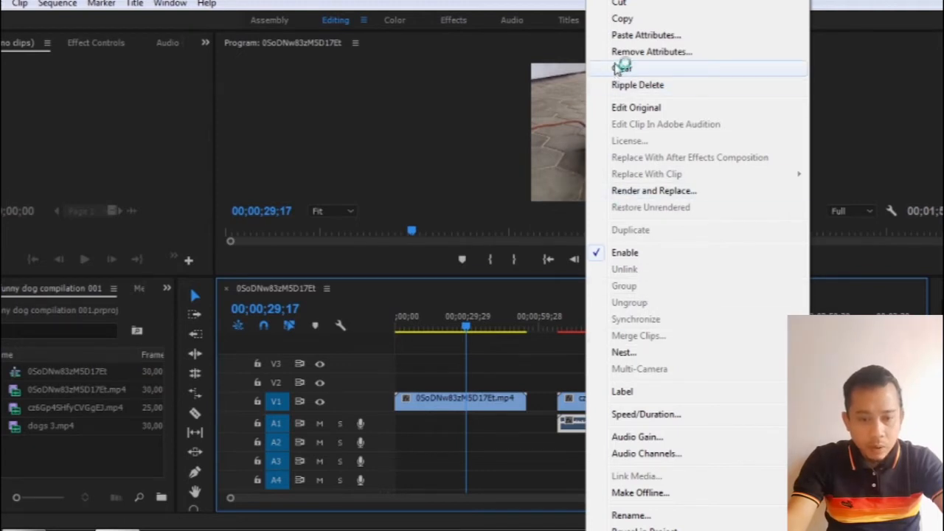
pyautogui.click(631, 4)
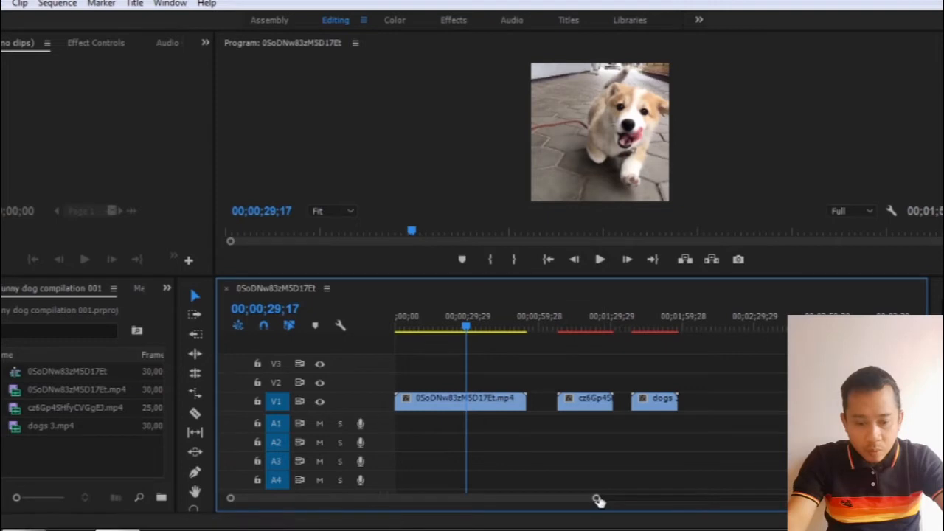
# Step: Close the gaps on V1 by moving the second and third clips directly against the clips before them
pyautogui.moveTo(597, 500); pyautogui.dragTo(531, 500)
pyautogui.moveTo(666, 411); pyautogui.dragTo(626, 412)
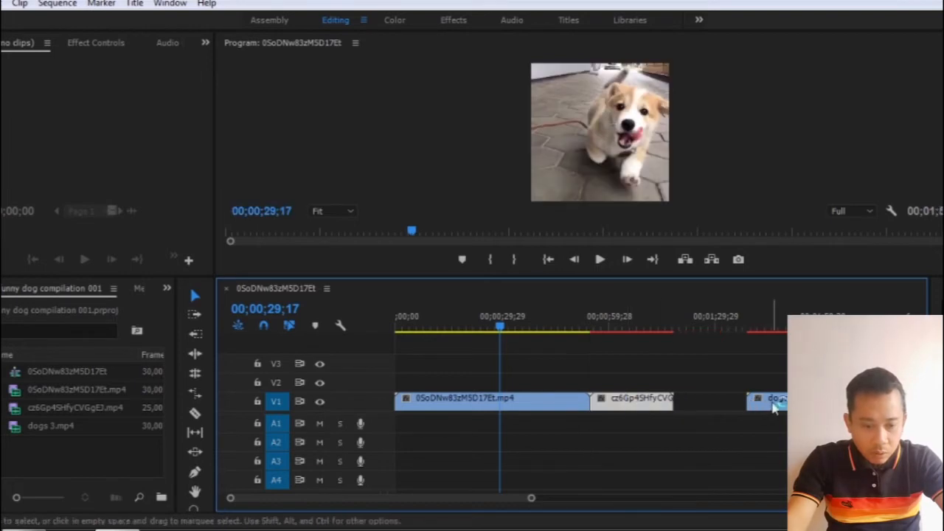
pyautogui.moveTo(779, 409); pyautogui.dragTo(700, 412)
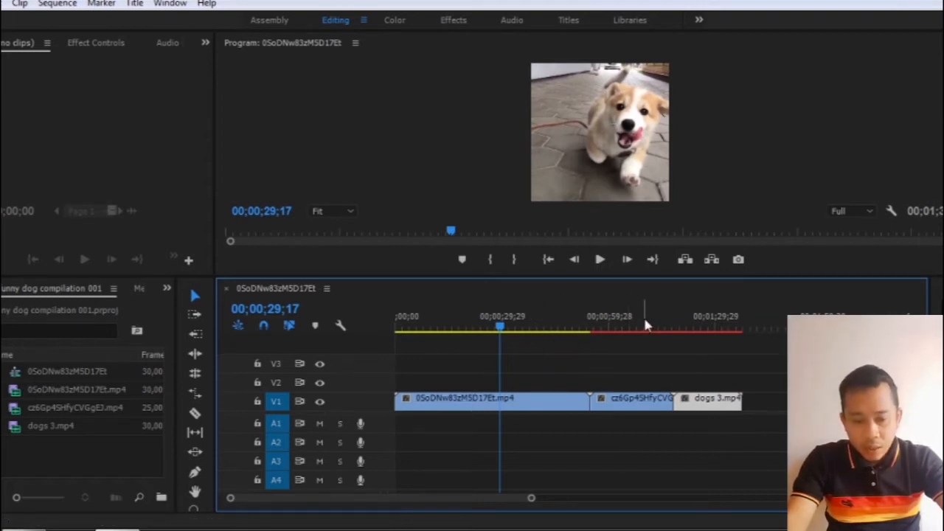
# Step: Move the three V1 clips later, leaving about 7 seconds before the first clip and similar gaps between the clips
pyautogui.moveTo(717, 403); pyautogui.dragTo(764, 402)
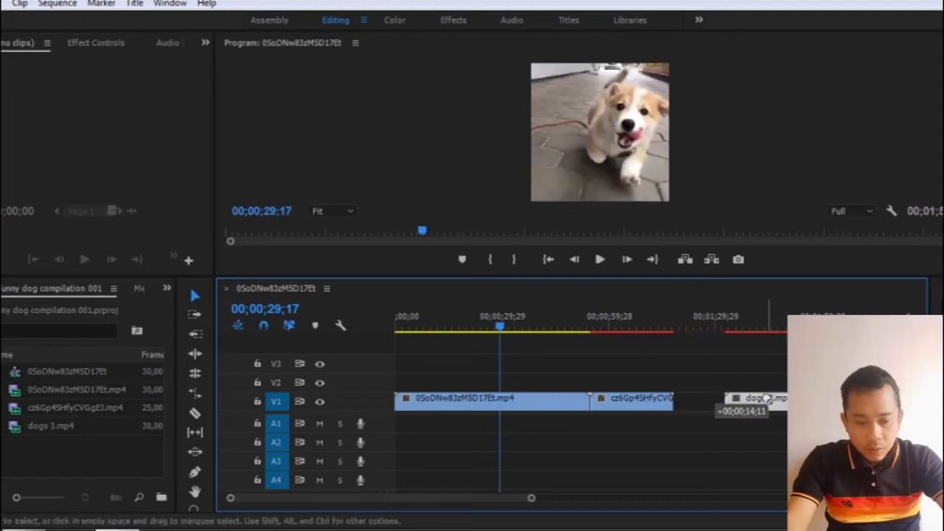
pyautogui.moveTo(651, 402); pyautogui.dragTo(675, 400)
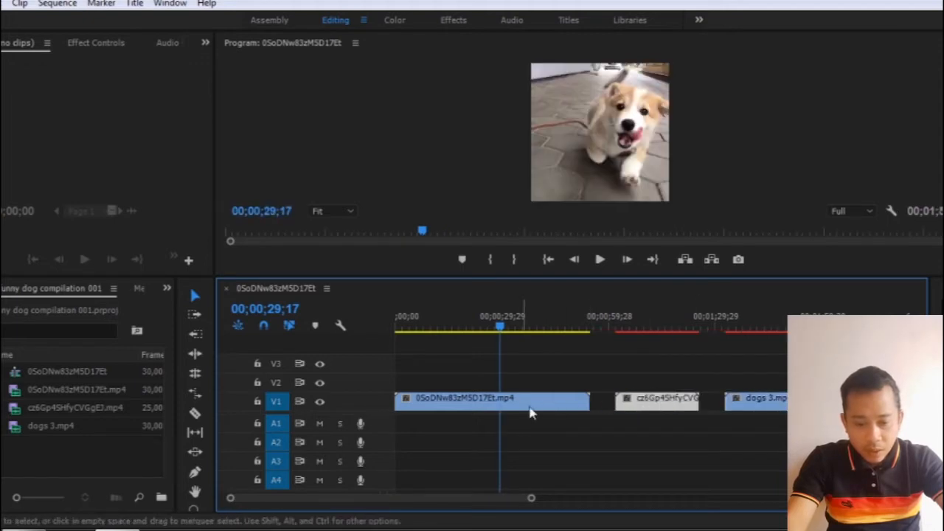
pyautogui.moveTo(514, 401); pyautogui.dragTo(539, 402)
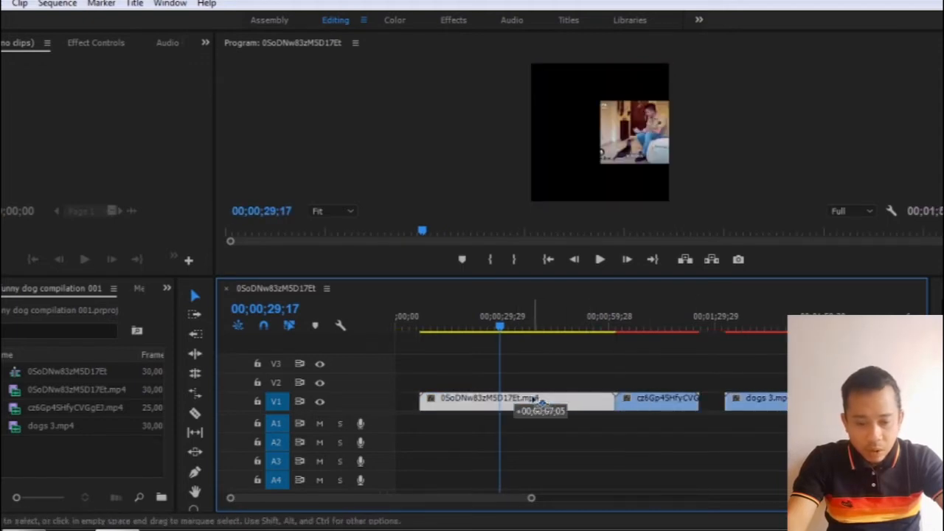
pyautogui.moveTo(740, 410); pyautogui.dragTo(773, 409)
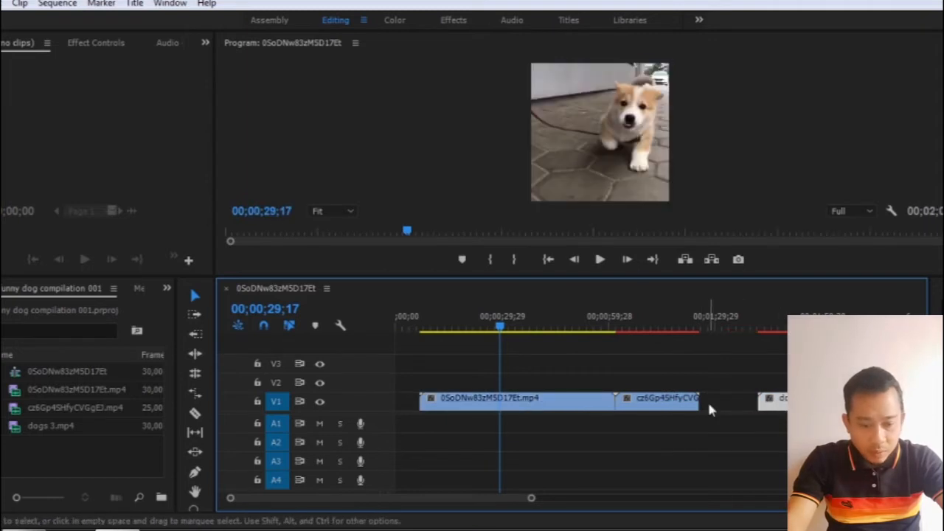
pyautogui.moveTo(668, 408); pyautogui.dragTo(696, 408)
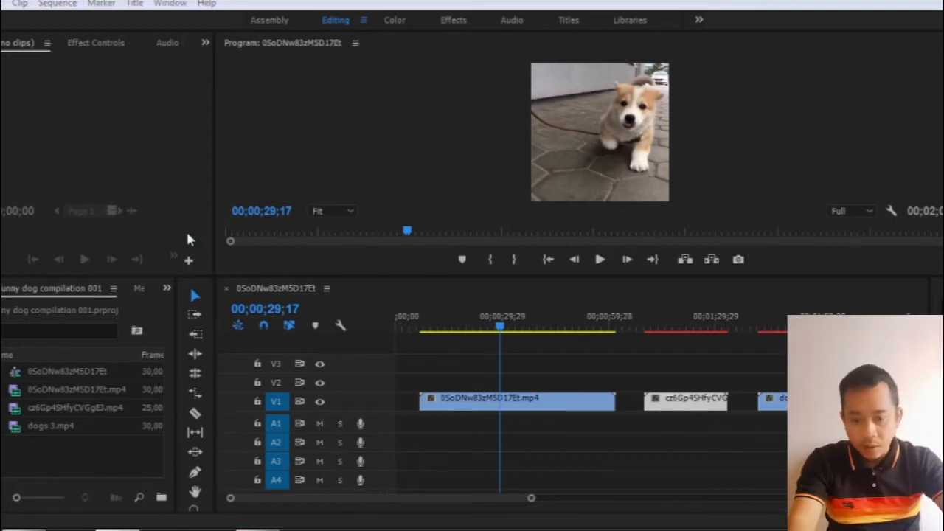
# Step: Import 1.png, 2.png and 3.png from the Pictures library into the project
pyautogui.click(118, 450)
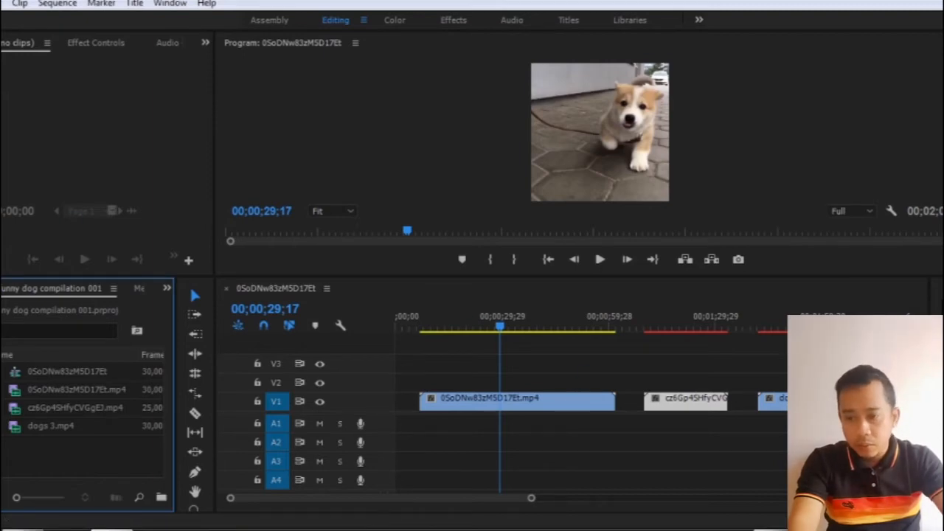
pyautogui.click(1, 3)
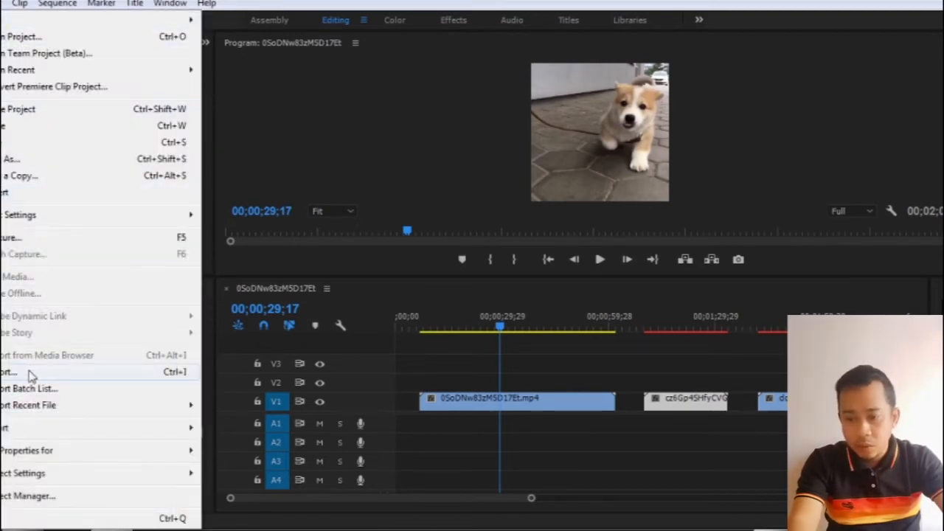
pyautogui.click(31, 374)
pyautogui.click(15, 252)
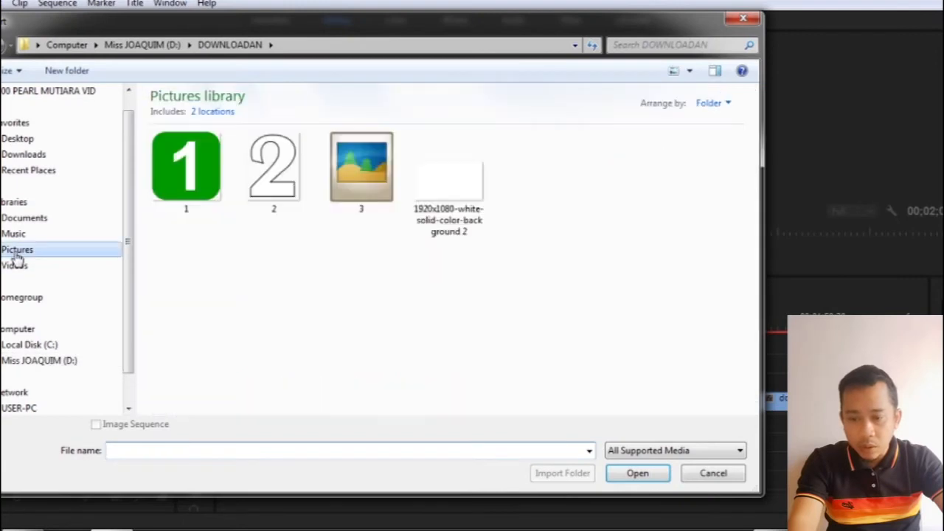
pyautogui.click(189, 203)
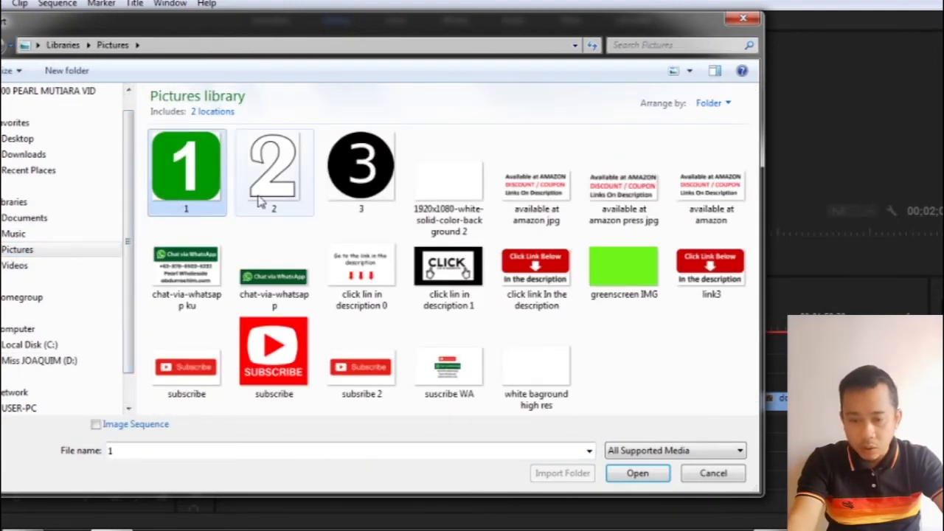
pyautogui.keyDown('shift'); pyautogui.click(329, 192); pyautogui.keyUp('shift')
pyautogui.click(636, 476)
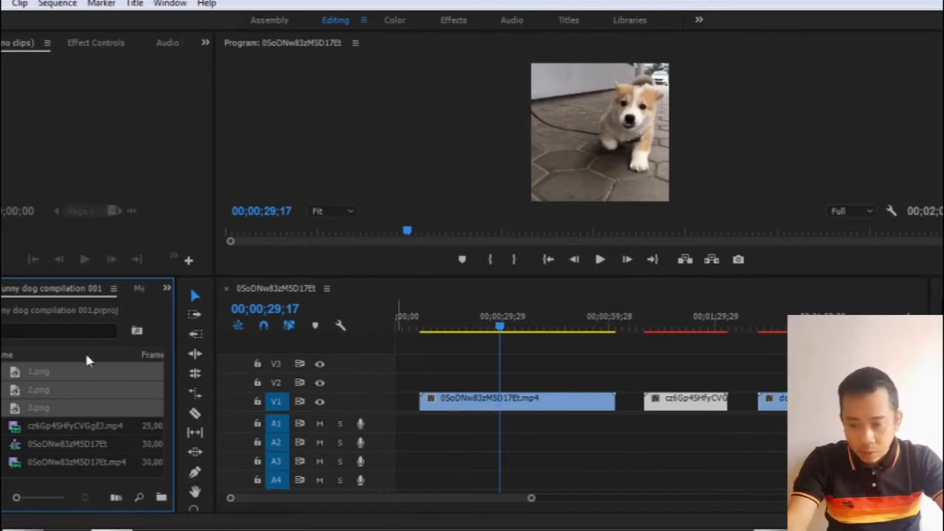
# Step: Place 1.png at the start of V1 and move the 0SoDNw83zM5D17Et.mp4 clip directly against it
pyautogui.click(4, 377)
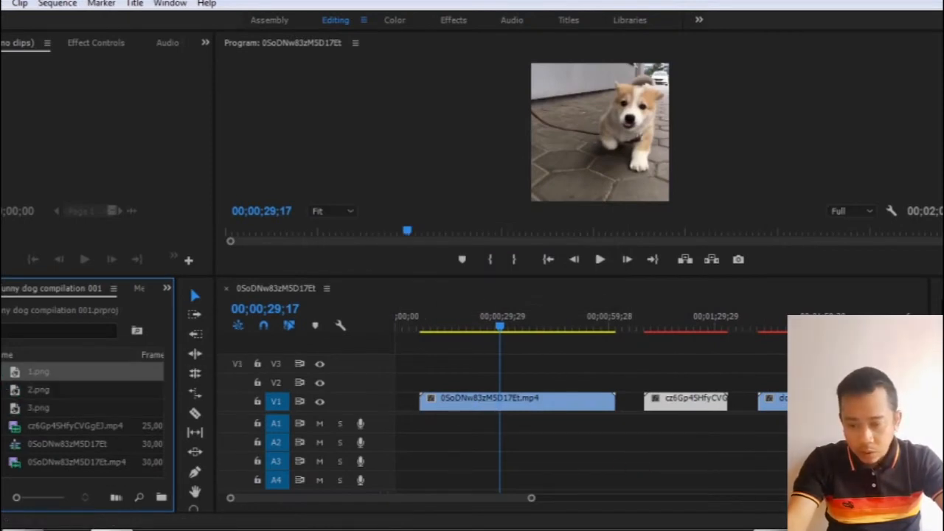
pyautogui.moveTo(4, 377); pyautogui.dragTo(374, 406)
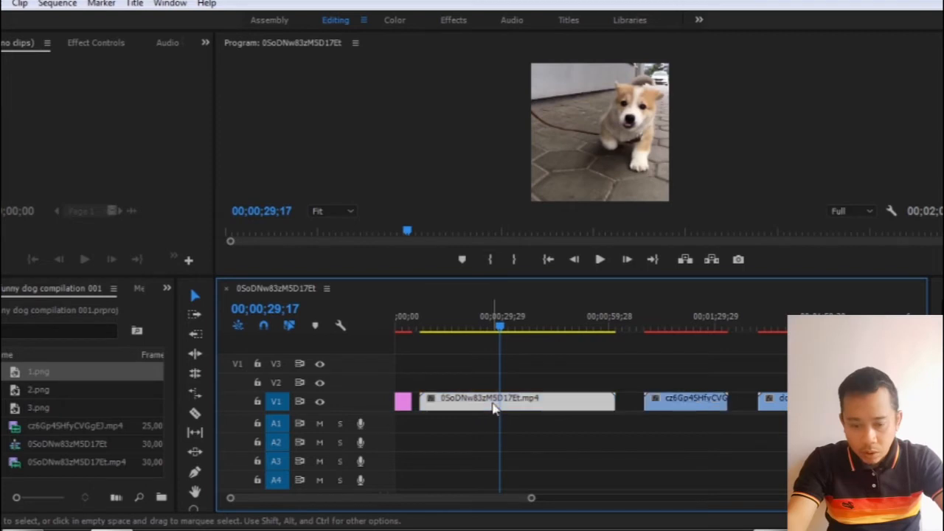
pyautogui.moveTo(495, 407); pyautogui.dragTo(487, 418)
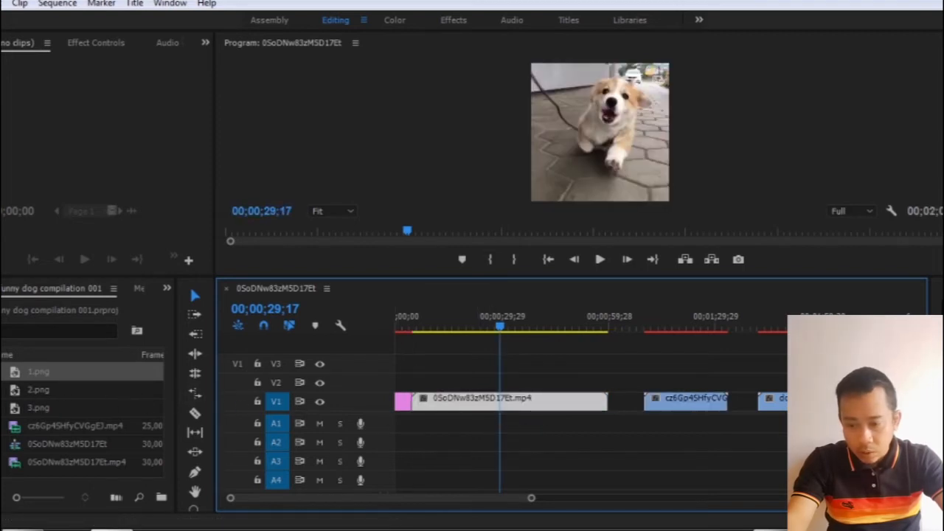
# Step: Insert 2.png before the second video clip and 3.png before the dogs 3.mp4 clip on V1, leaving no gaps
pyautogui.moveTo(39, 389); pyautogui.dragTo(609, 419)
pyautogui.moveTo(671, 417); pyautogui.dragTo(652, 417)
pyautogui.moveTo(39, 407); pyautogui.dragTo(743, 402)
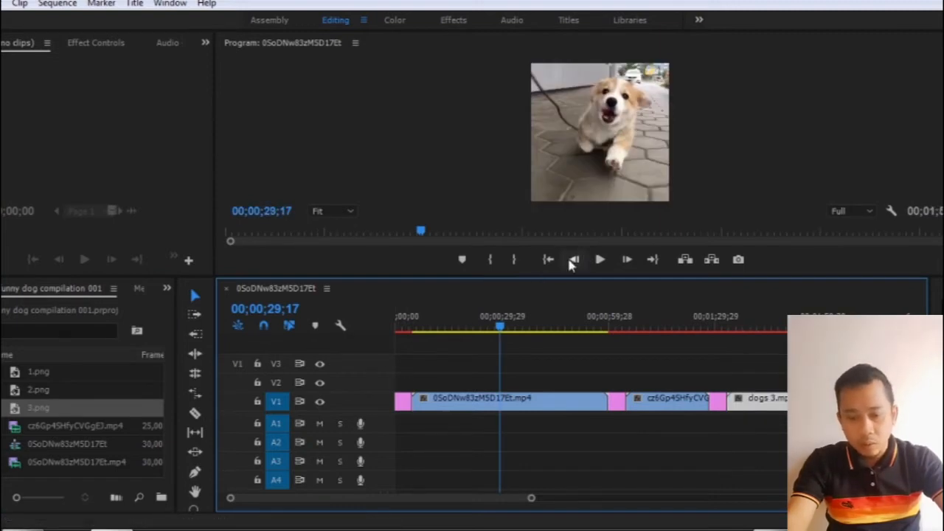
# Step: Play the sequence from its beginning to preview the number 1 picture, and return the playhead to the start
pyautogui.click(549, 260)
pyautogui.click(602, 261)
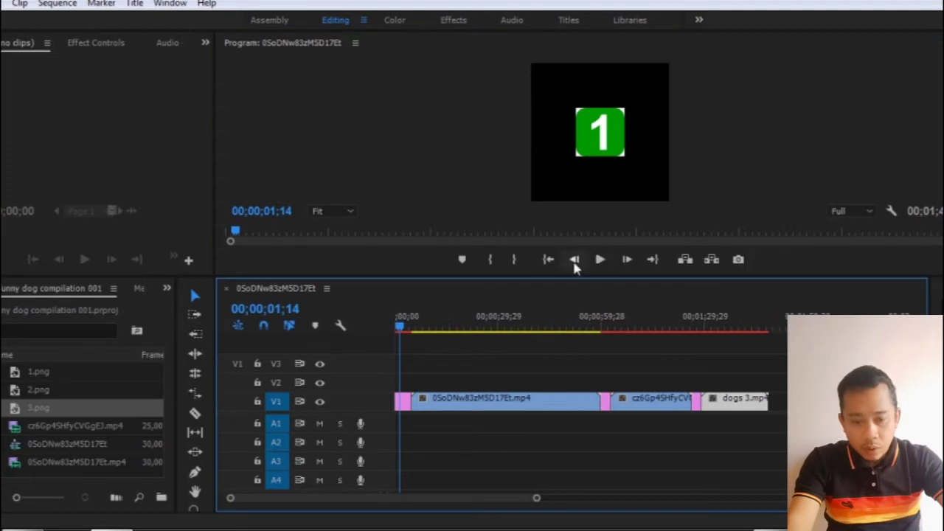
pyautogui.click(550, 263)
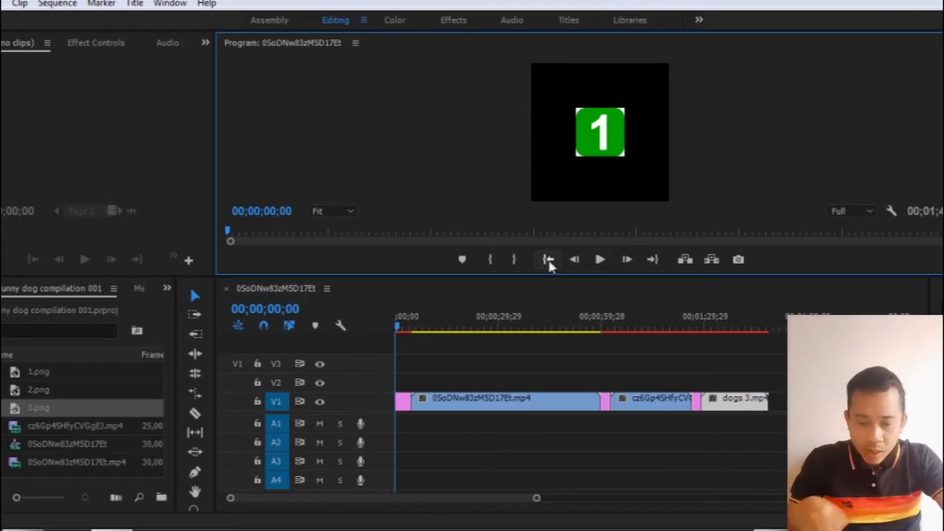
pyautogui.click(361, 426)
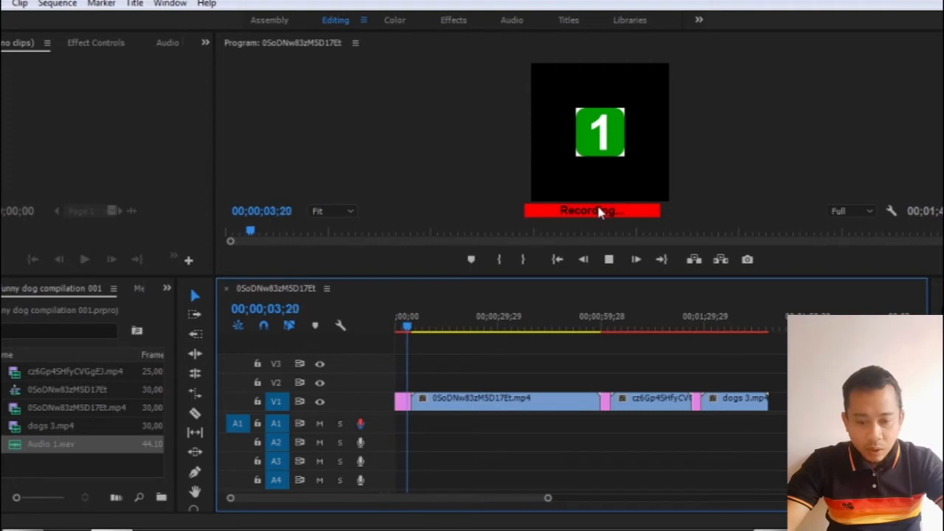
pyautogui.click(612, 264)
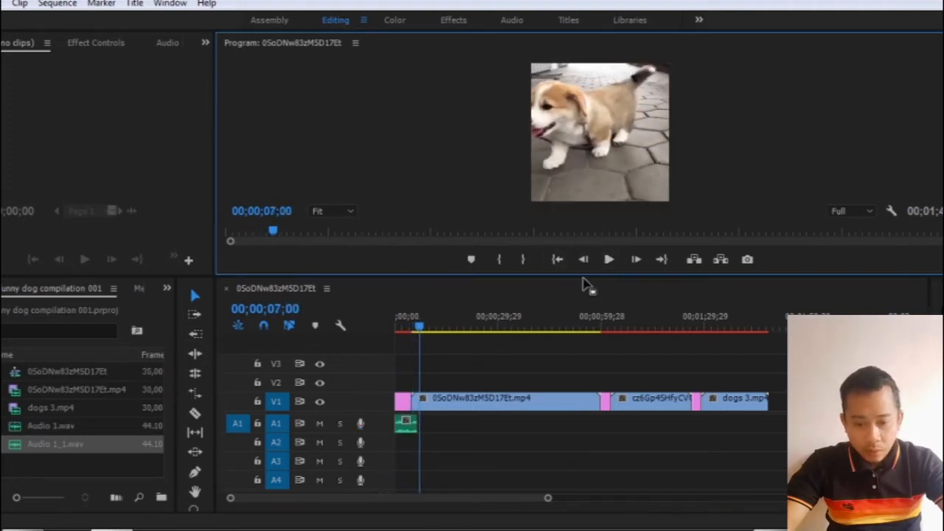
pyautogui.click(409, 424)
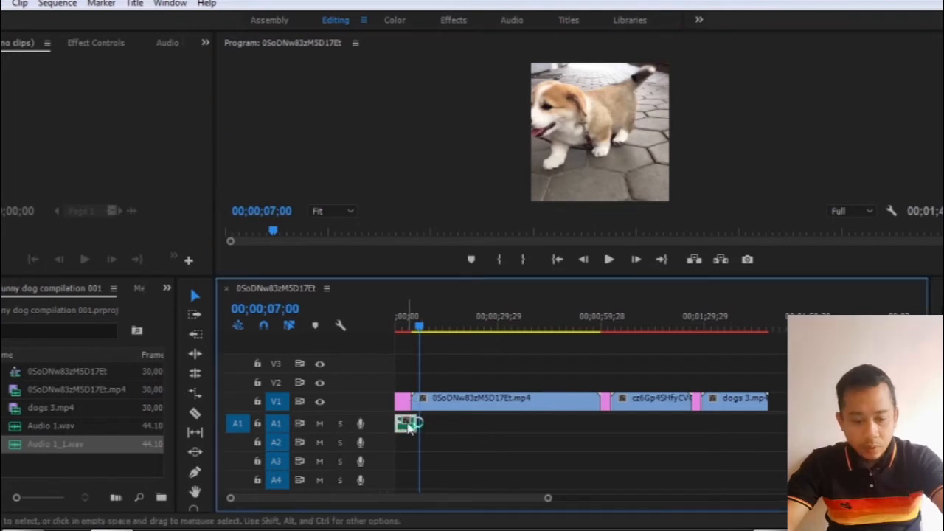
pyautogui.press('Delete')
# Step: Record a voiceover of about 22 seconds on A1 from the start of the sequence
pyautogui.click(557, 262)
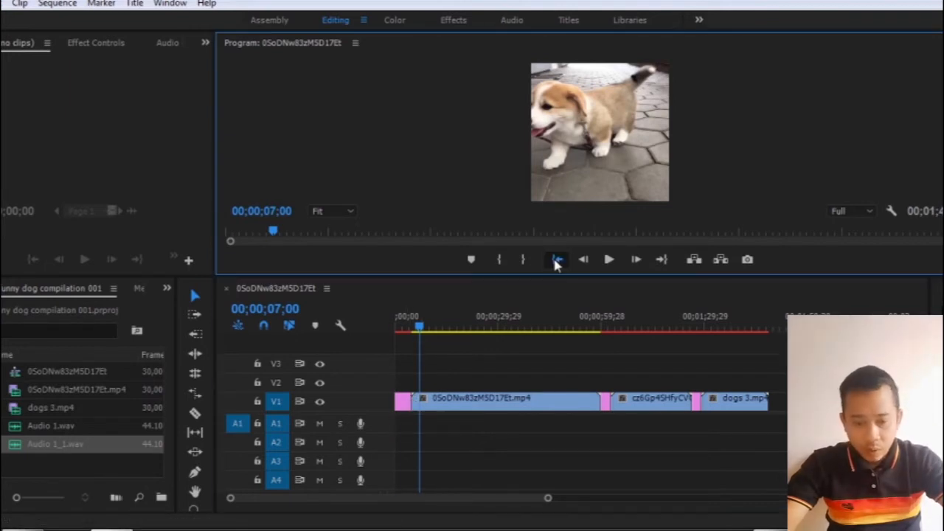
pyautogui.click(361, 425)
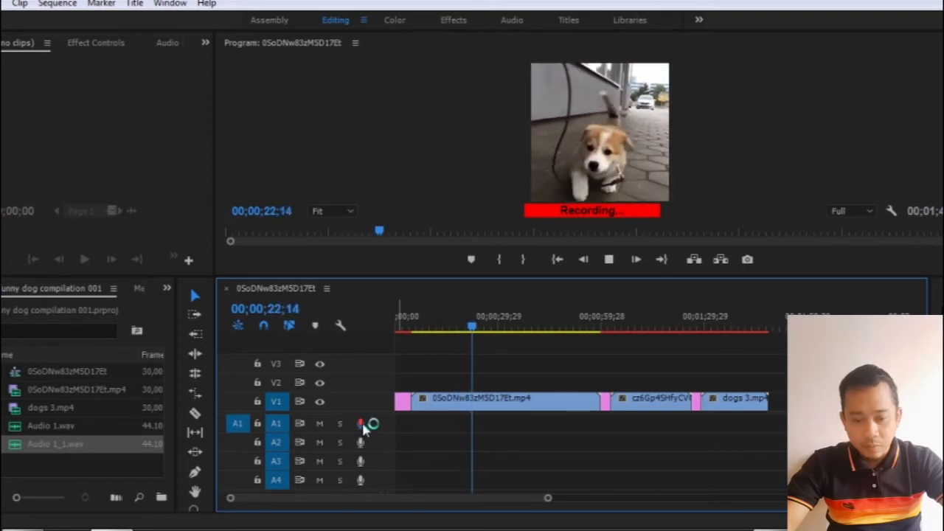
pyautogui.click(360, 424)
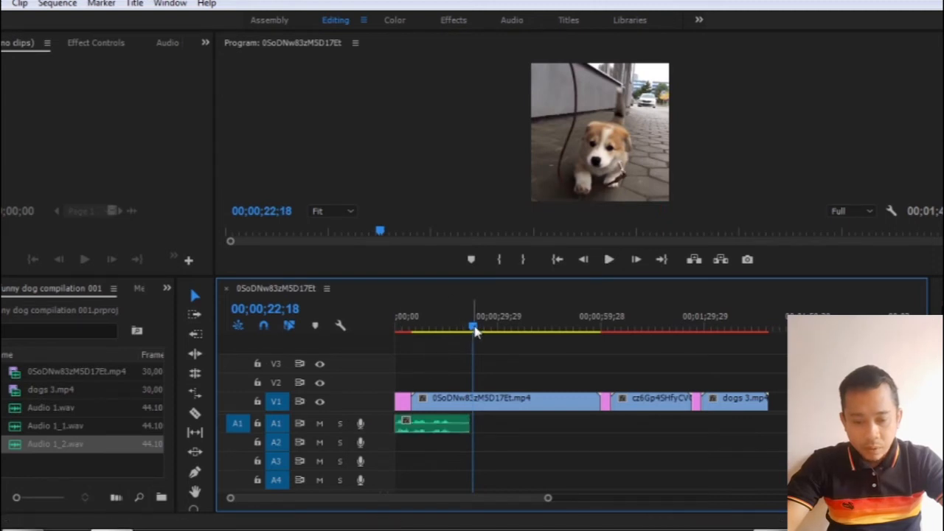
# Step: Record a voiceover of about 10 seconds on A1 starting over the number 2 picture at 00;01;00;17
pyautogui.moveTo(473, 327); pyautogui.dragTo(604, 329)
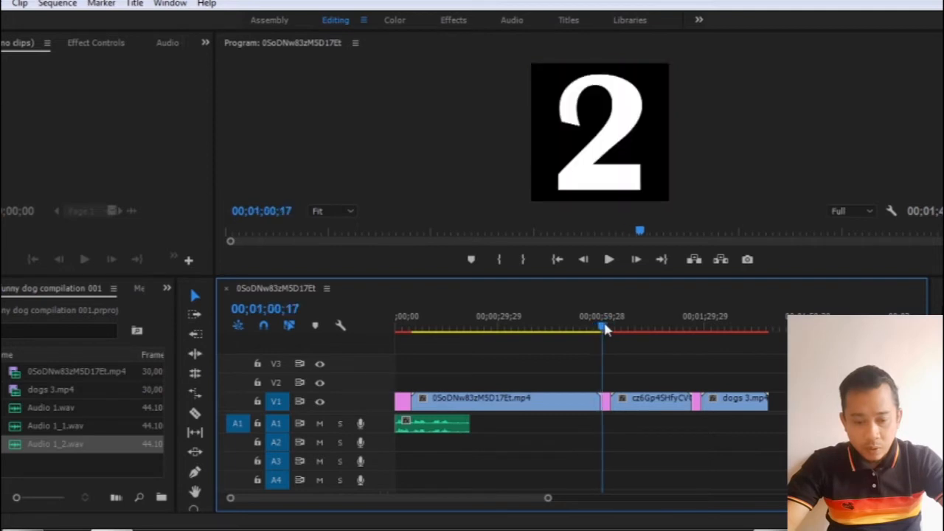
pyautogui.click(361, 426)
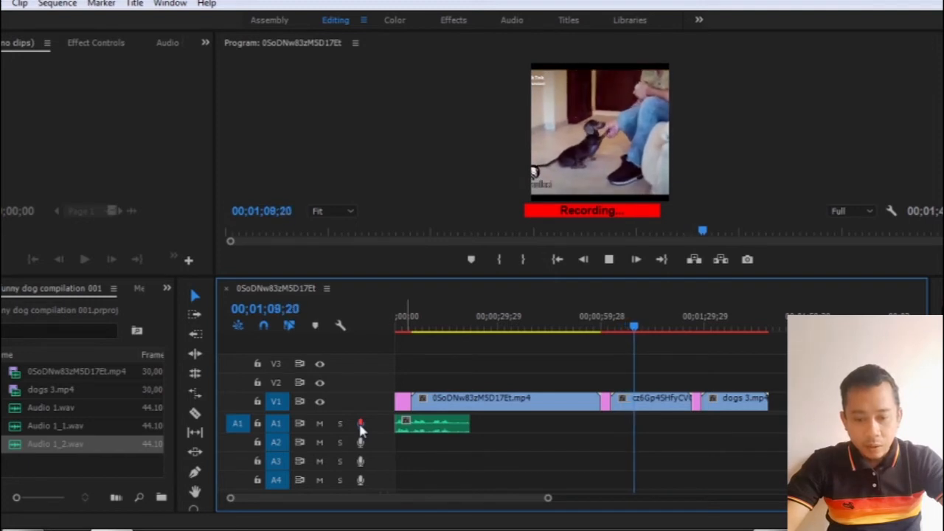
pyautogui.click(360, 425)
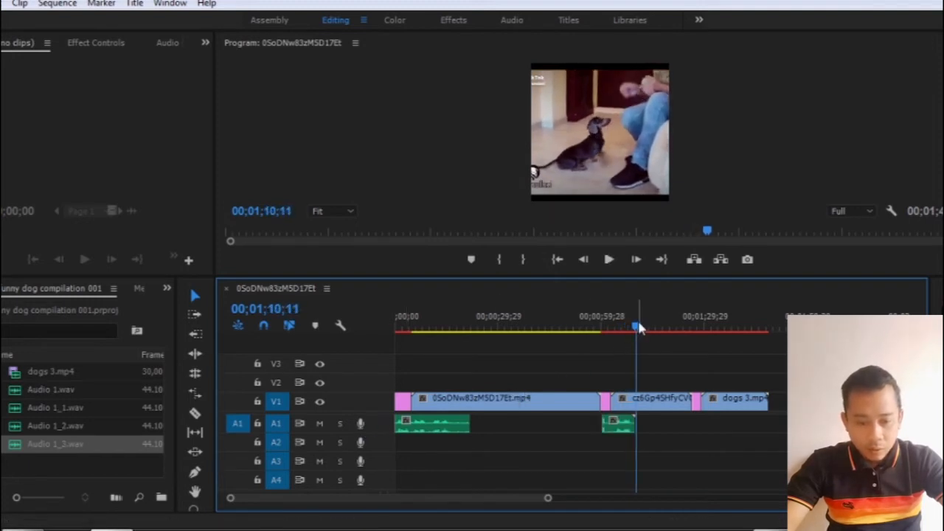
# Step: Record a voiceover of about 10 seconds on A1 starting over the number 3 picture at 00;01;25;26
pyautogui.moveTo(639, 329); pyautogui.dragTo(694, 327)
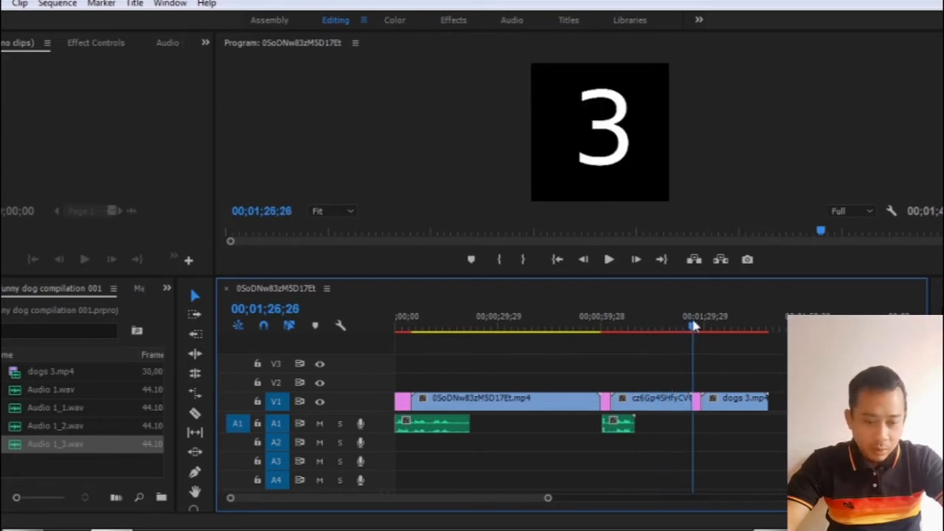
pyautogui.click(360, 424)
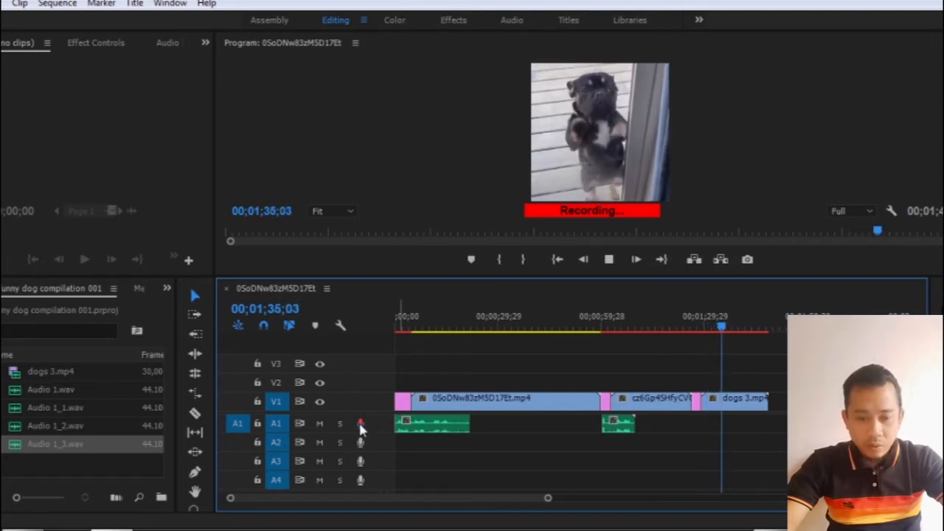
pyautogui.click(361, 425)
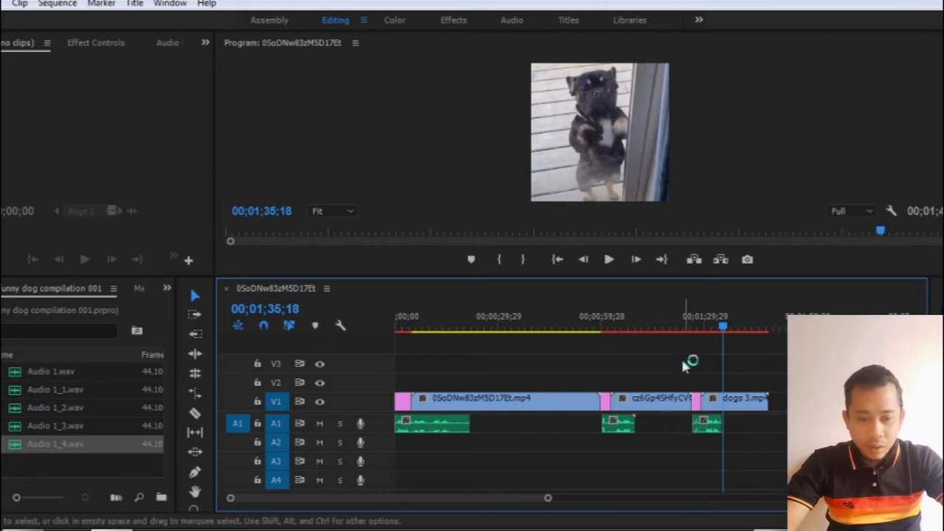
# Step: Play back the sequence from the start and around the second voiceover to check the recordings
pyautogui.moveTo(735, 319); pyautogui.dragTo(344, 338)
pyautogui.click(608, 259)
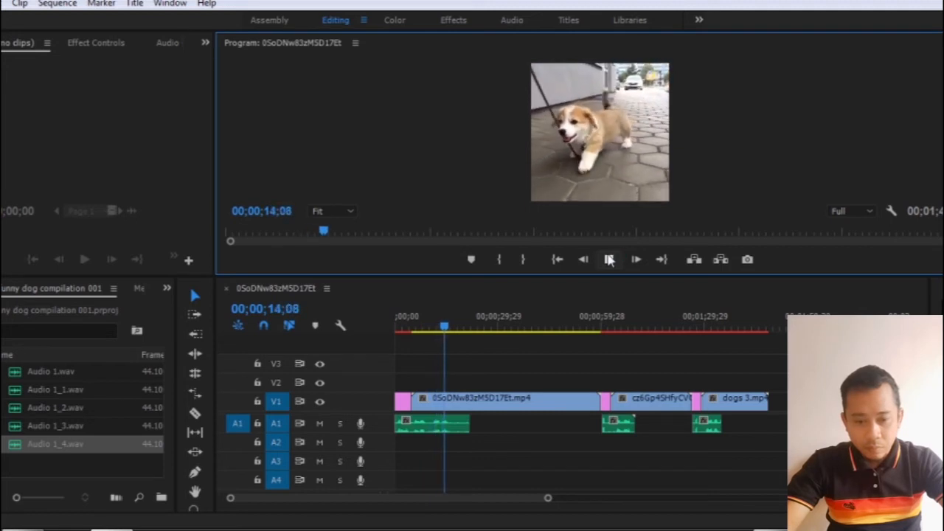
pyautogui.click(633, 322)
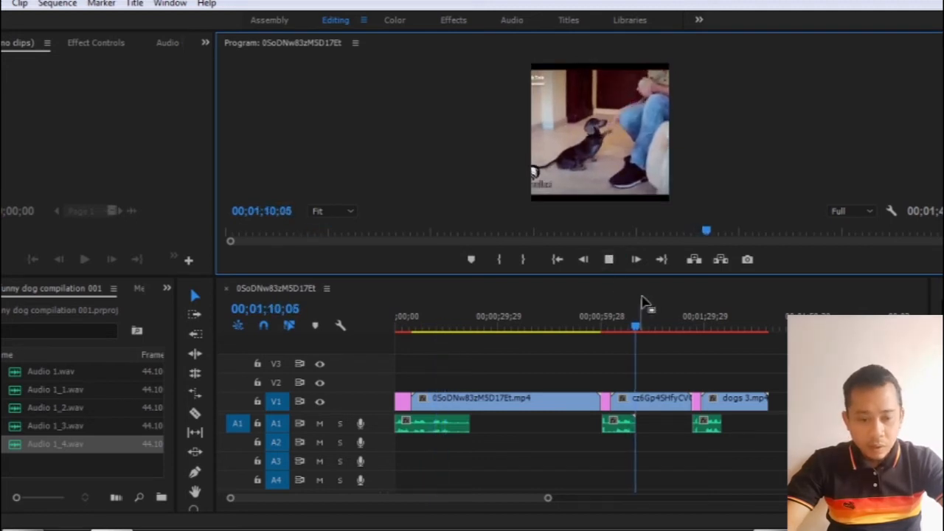
pyautogui.click(609, 260)
# Step: Adjust the audio gain of the first voiceover clip on A1 by 8 dB
pyautogui.moveTo(637, 324); pyautogui.dragTo(386, 343)
pyautogui.rightClick(452, 424)
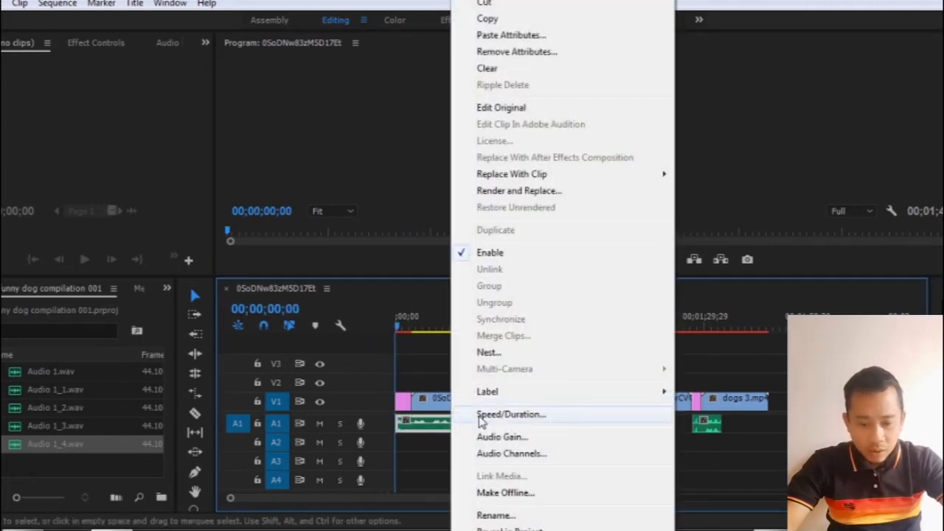
pyautogui.click(532, 439)
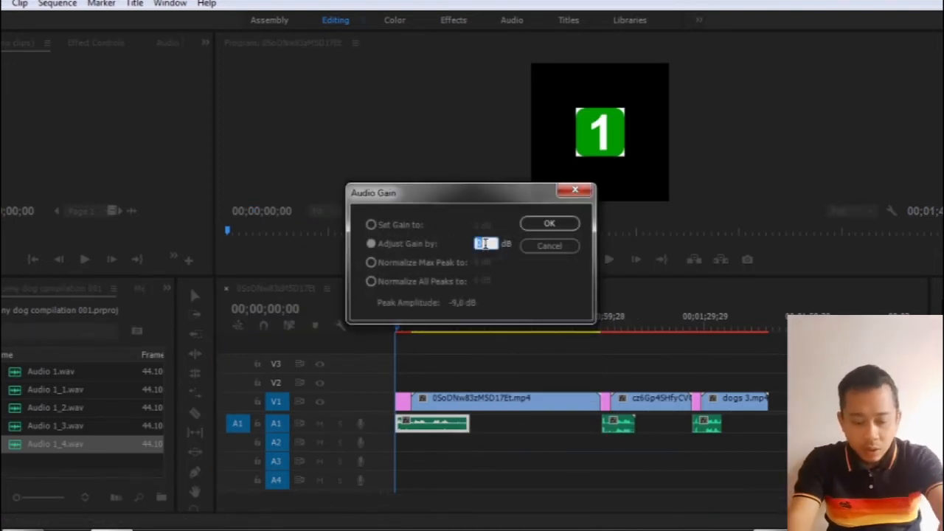
pyautogui.write('8')
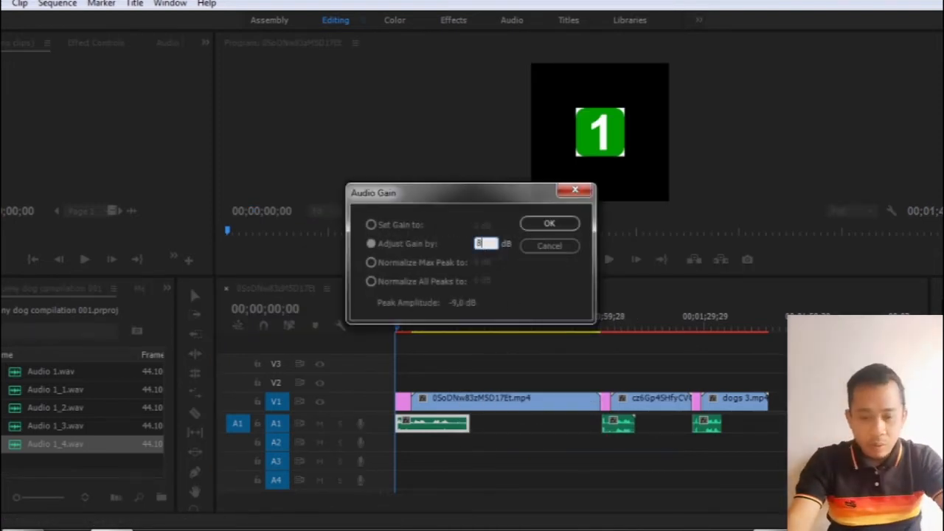
pyautogui.click(549, 224)
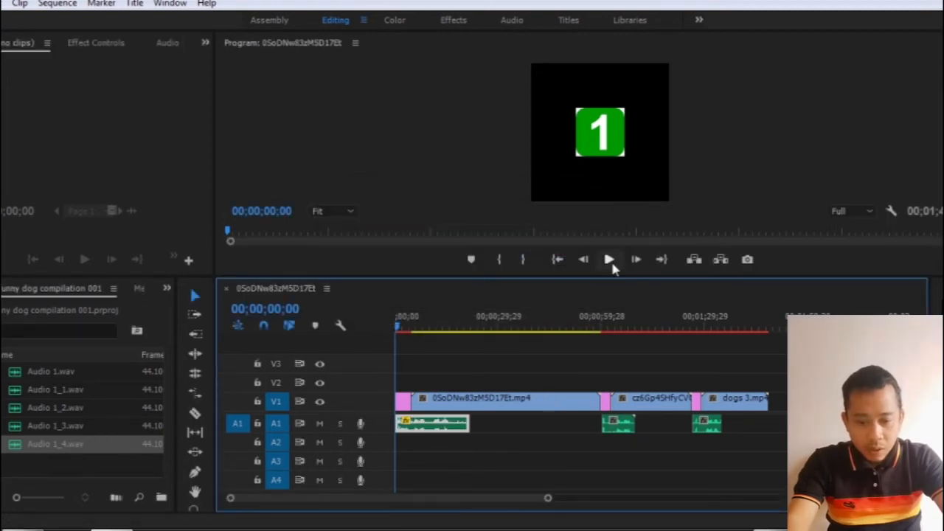
# Step: Play back the voiceovers to check their loudness, and return the playhead to the start of the sequence
pyautogui.click(610, 261)
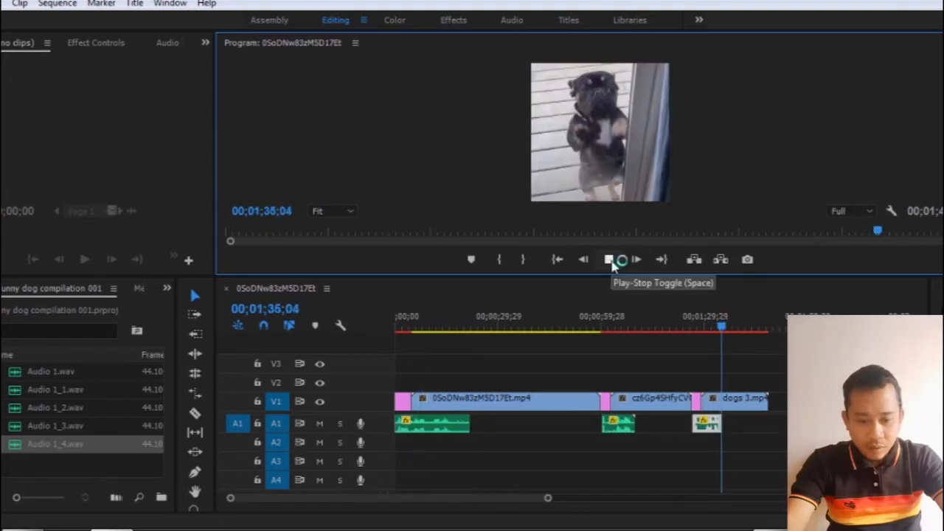
pyautogui.click(610, 260)
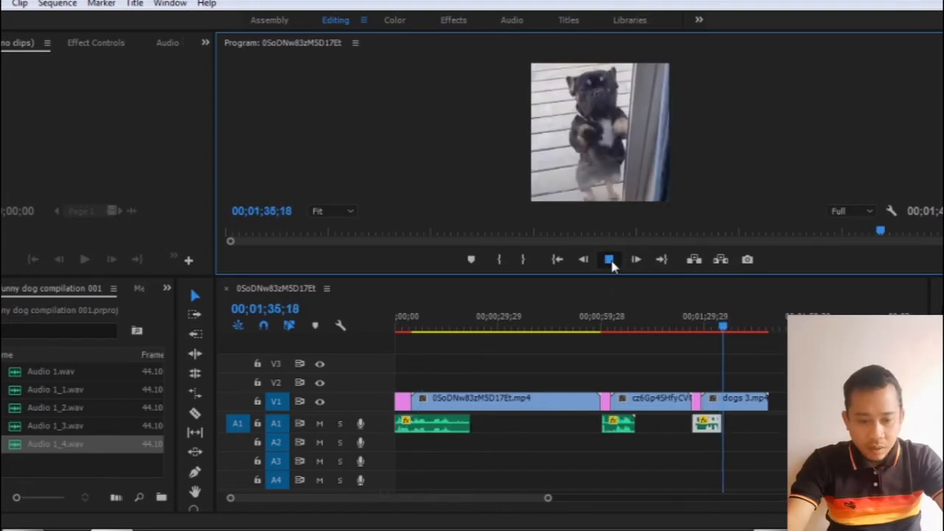
pyautogui.moveTo(723, 329); pyautogui.dragTo(392, 334)
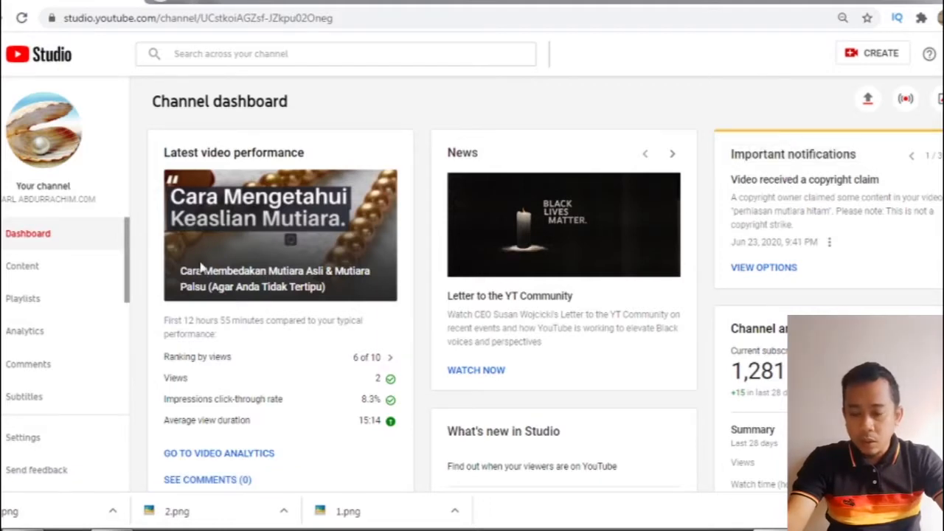
# Step: Switch to YouTube Studio in the browser and open the Audio Library's list of free music
pyautogui.moveTo(128, 263); pyautogui.dragTo(120, 344)
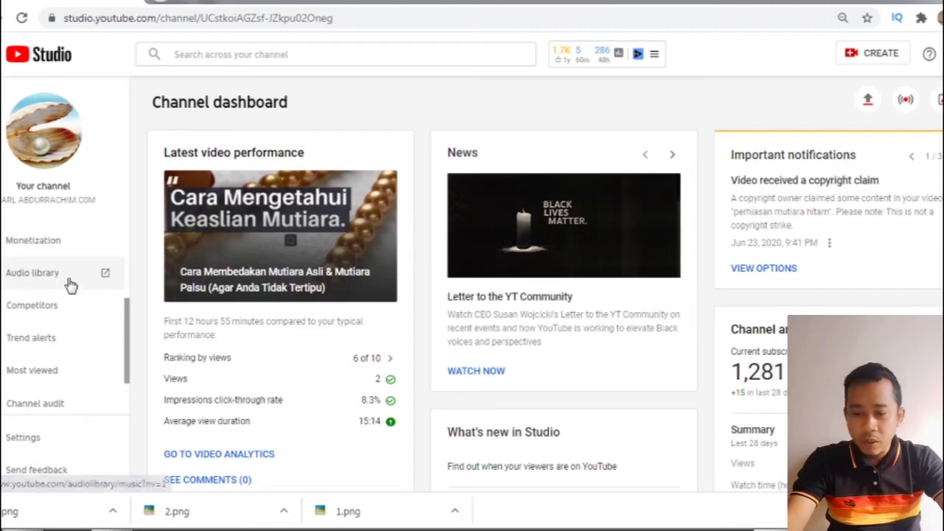
pyautogui.click(70, 283)
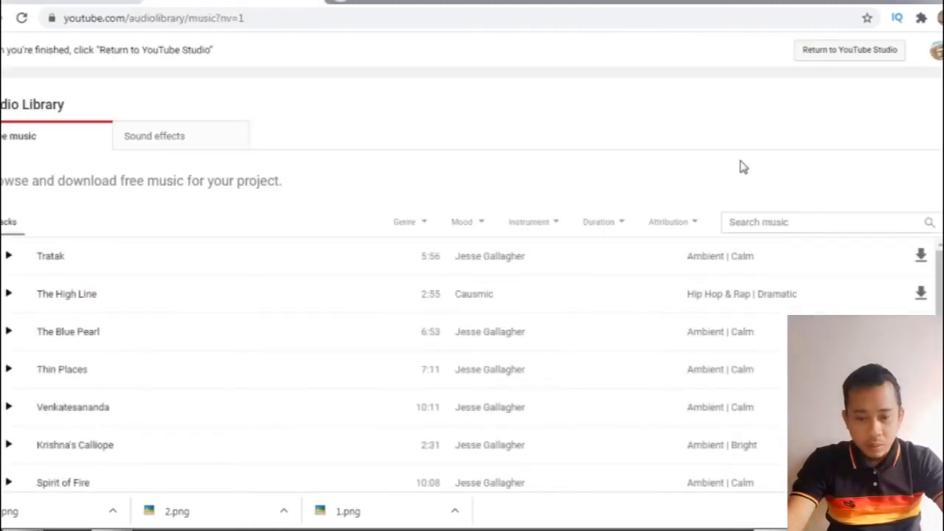
pyautogui.scroll(-1, 472, 278)
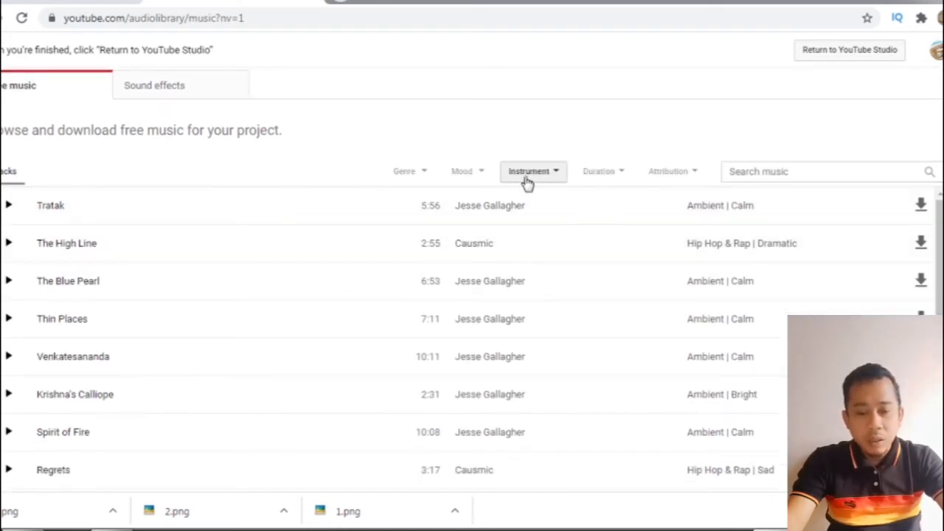
# Step: Filter the free music list to the Happy mood and a duration over 5:00
pyautogui.click(478, 174)
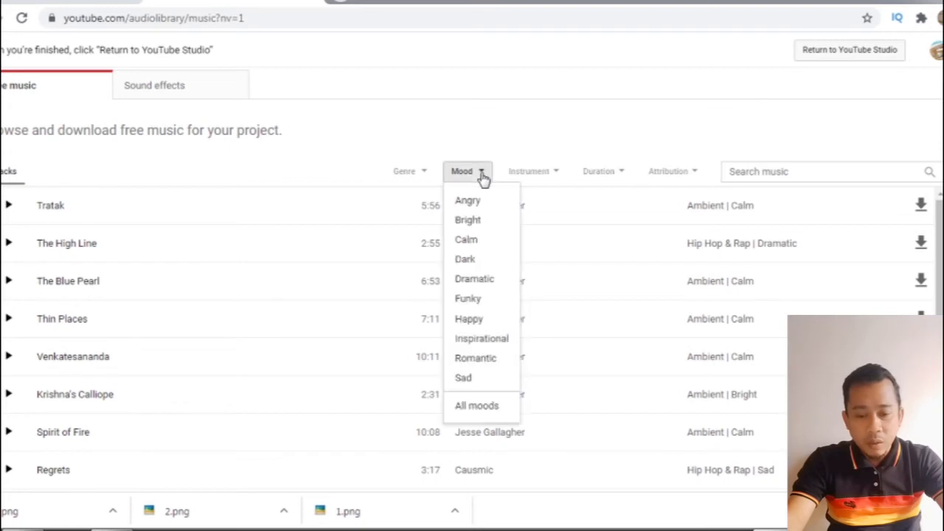
pyautogui.click(483, 318)
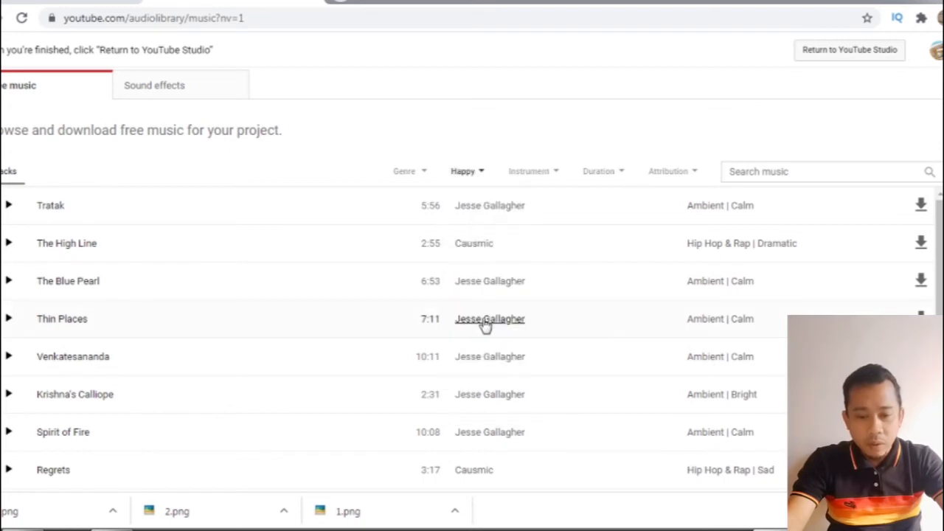
pyautogui.click(612, 180)
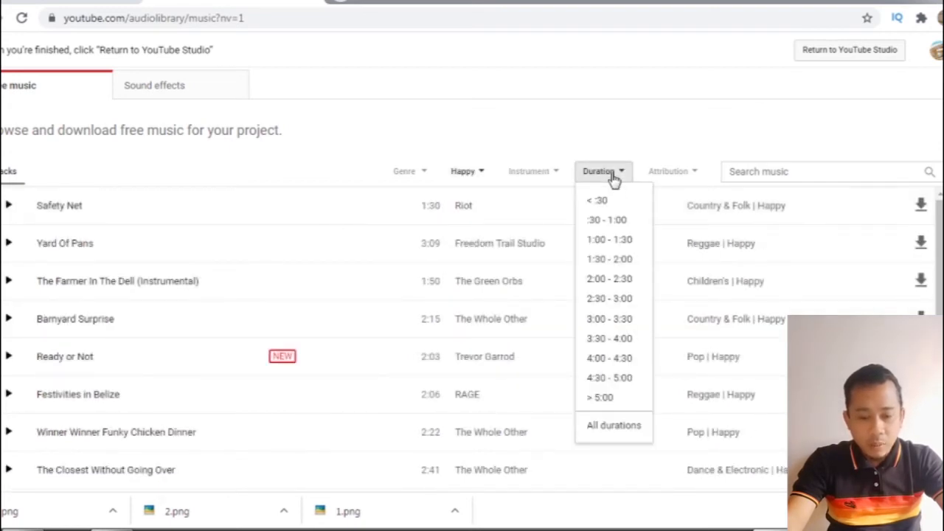
pyautogui.click(610, 397)
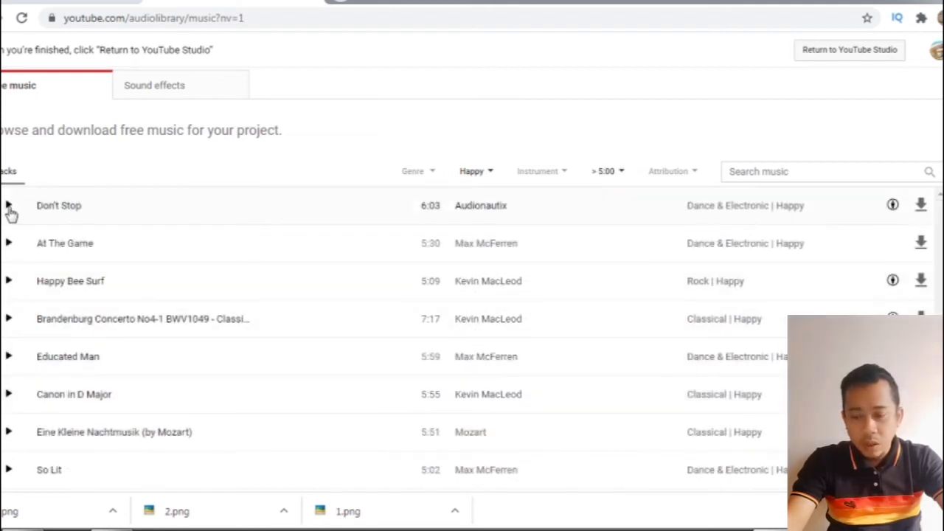
# Step: Preview the track At The Game, download it, and stop its playback
pyautogui.click(8, 243)
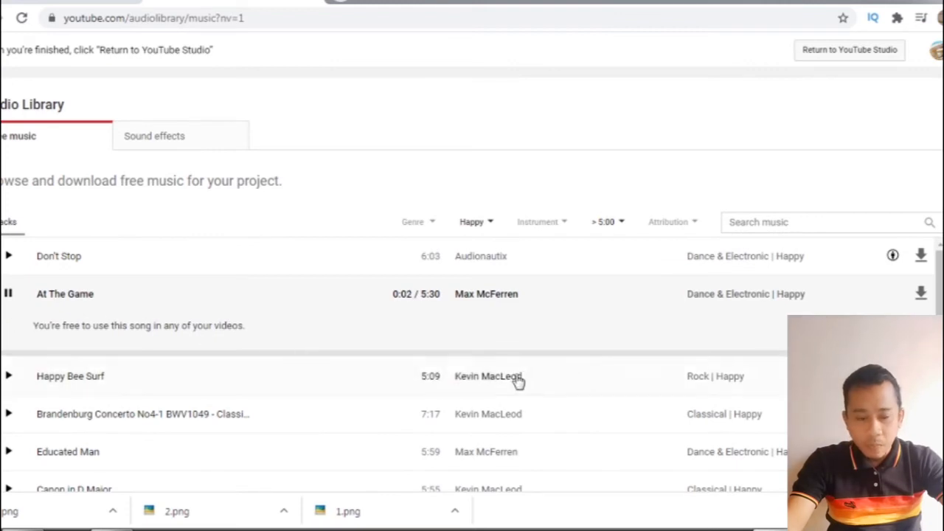
pyautogui.click(921, 295)
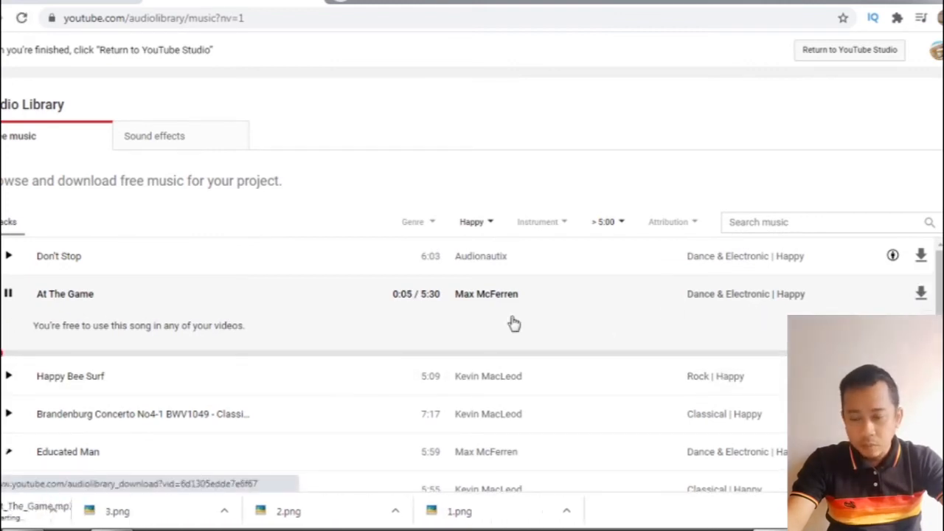
pyautogui.click(8, 295)
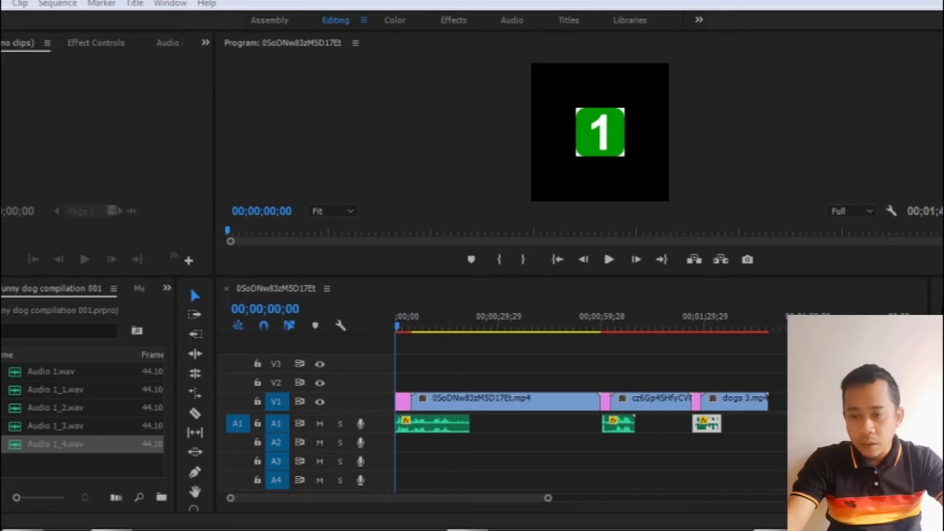
# Step: Switch to Premiere Pro and import At_The_Game from the Downloads folder into the project
pyautogui.click(1, 3)
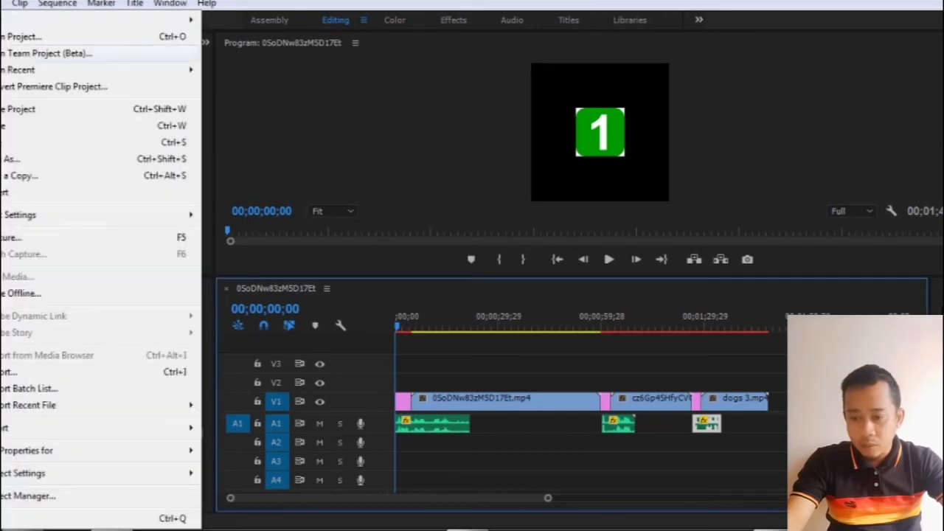
pyautogui.click(17, 375)
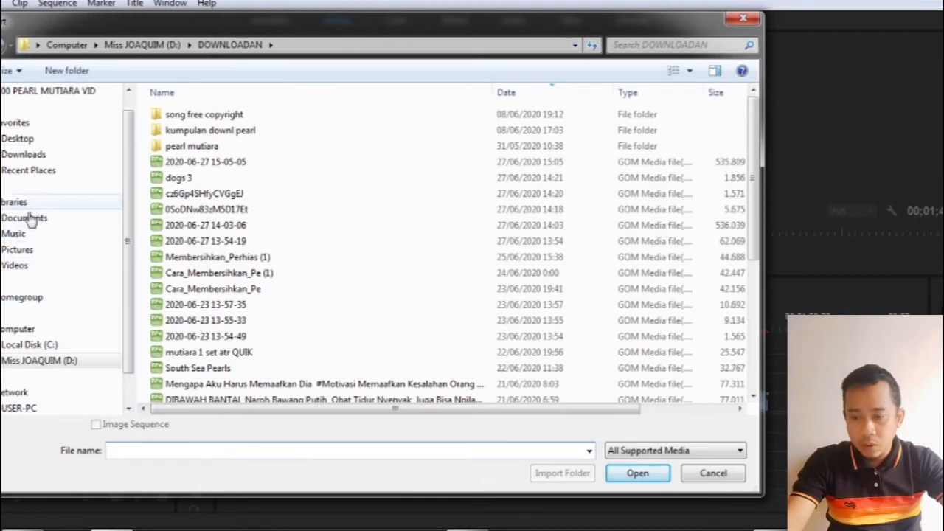
pyautogui.click(28, 161)
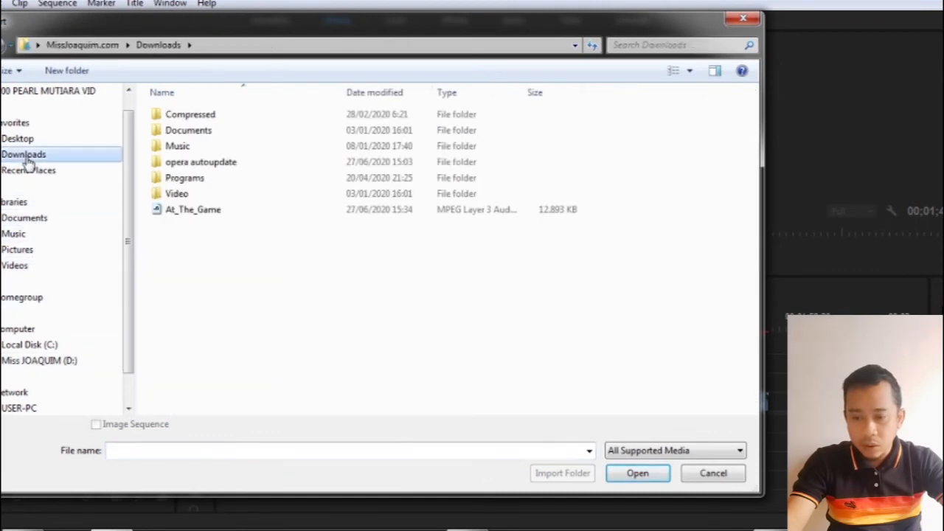
pyautogui.click(191, 212)
pyautogui.click(661, 475)
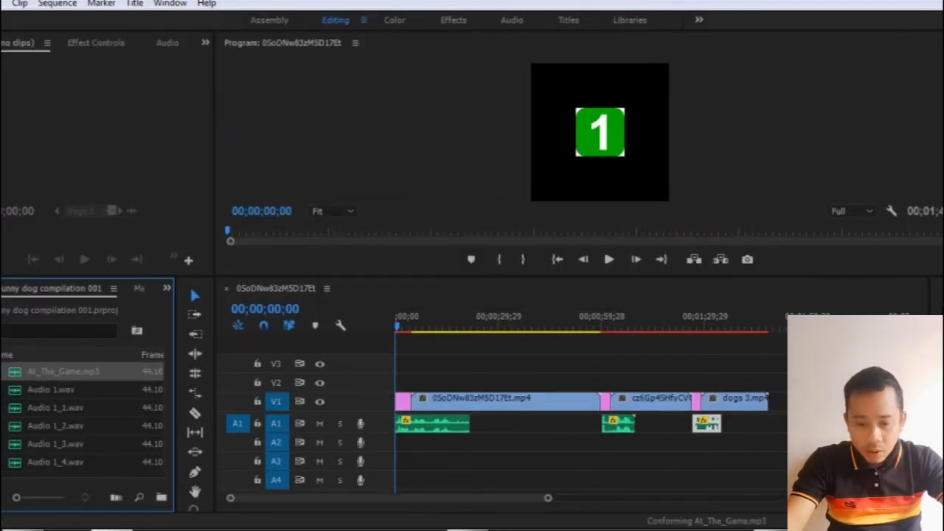
# Step: Place At_The_Game.mp3 on audio track A2 at the start of the sequence and play back the mix
pyautogui.moveTo(143, 414); pyautogui.dragTo(406, 453)
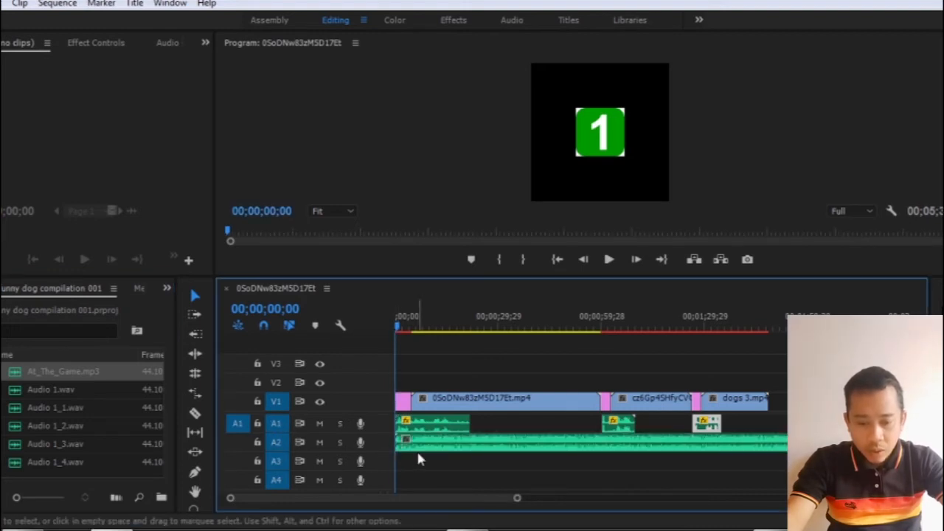
pyautogui.click(610, 261)
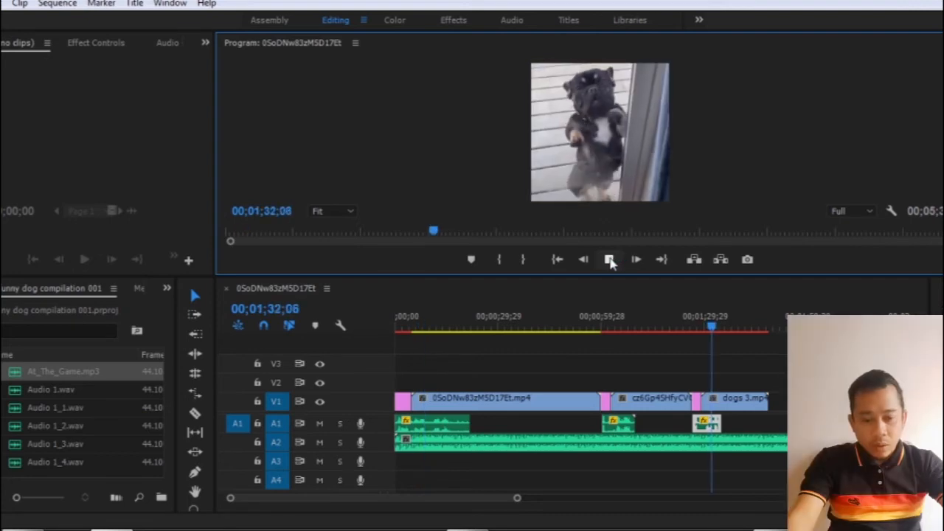
pyautogui.click(610, 260)
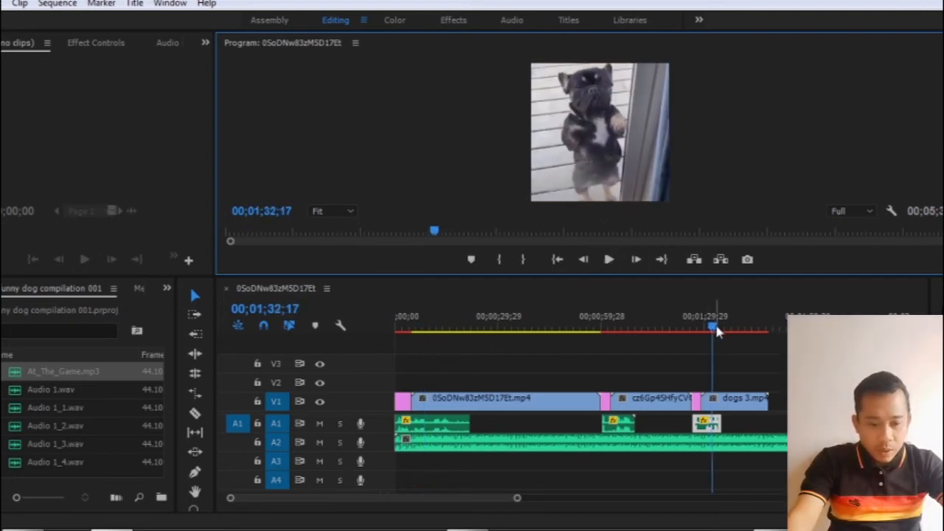
# Step: Split the music on A2 at the end of the last dog clip, 00;01;48;11, and cut away the remainder
pyautogui.moveTo(712, 329); pyautogui.dragTo(768, 331)
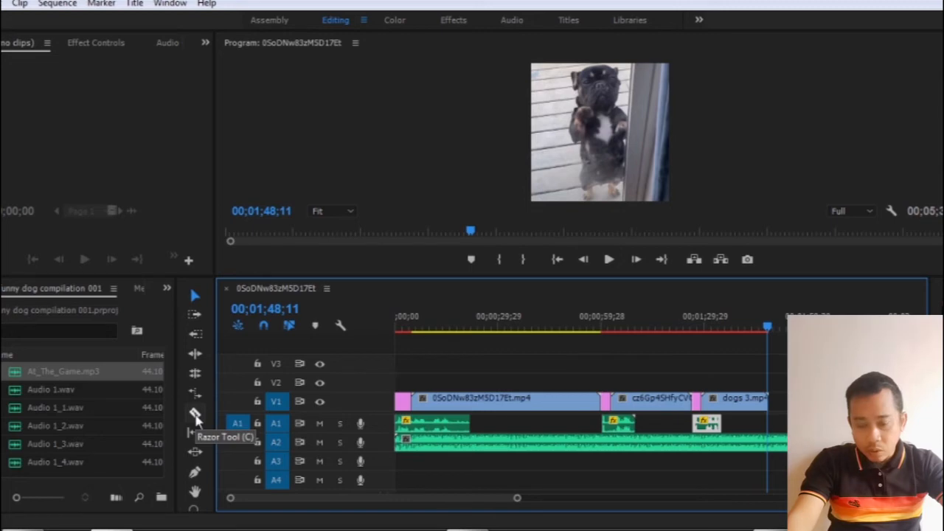
pyautogui.click(195, 414)
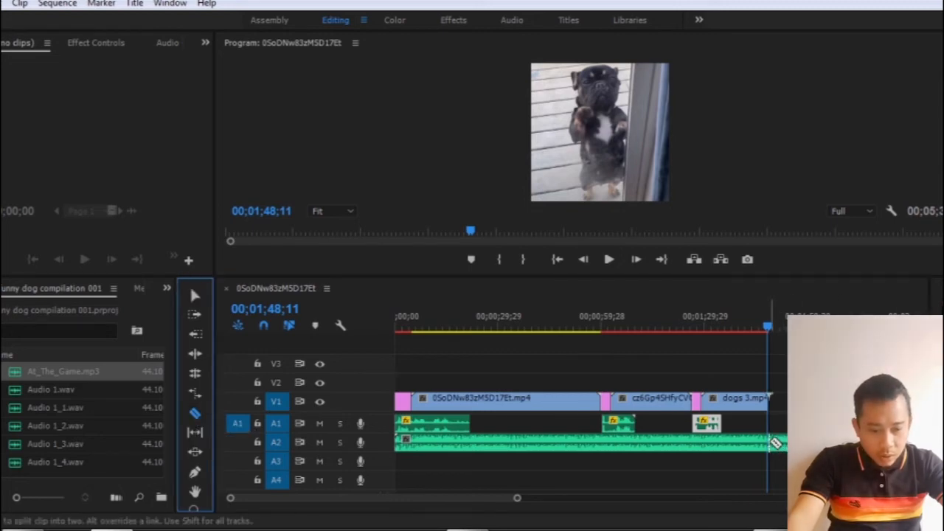
pyautogui.click(768, 438)
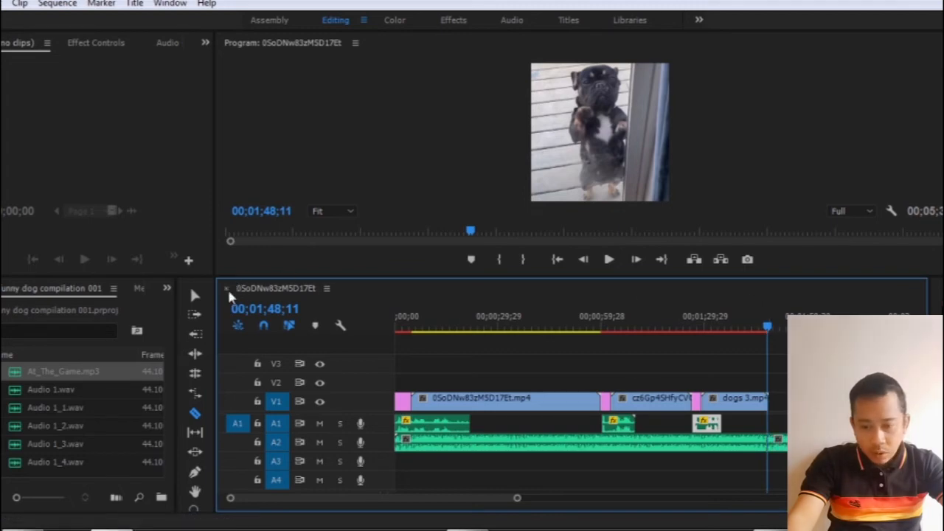
pyautogui.click(194, 295)
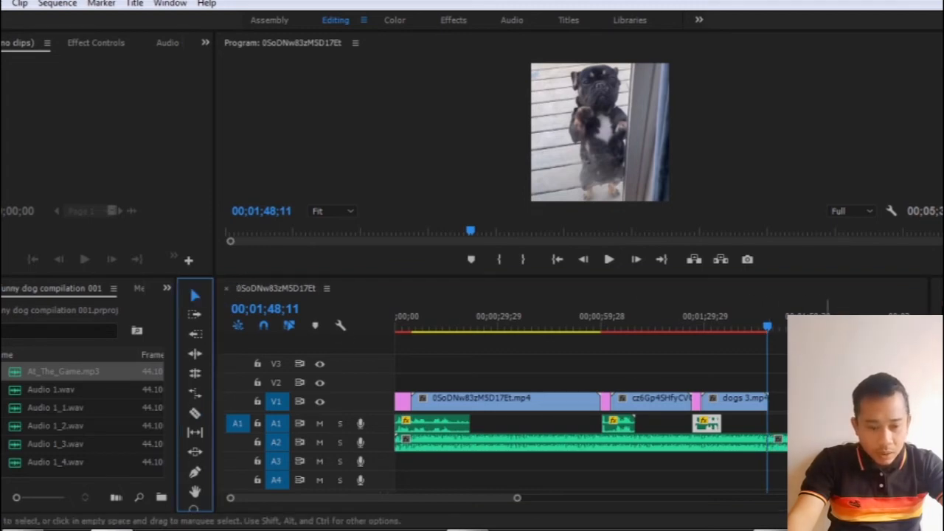
pyautogui.click(778, 442)
pyautogui.rightClick(778, 442)
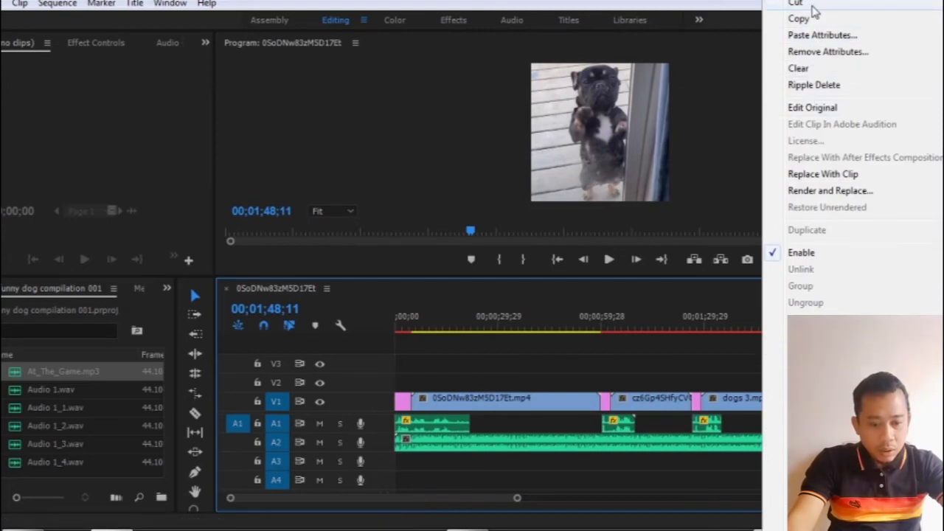
pyautogui.click(814, 6)
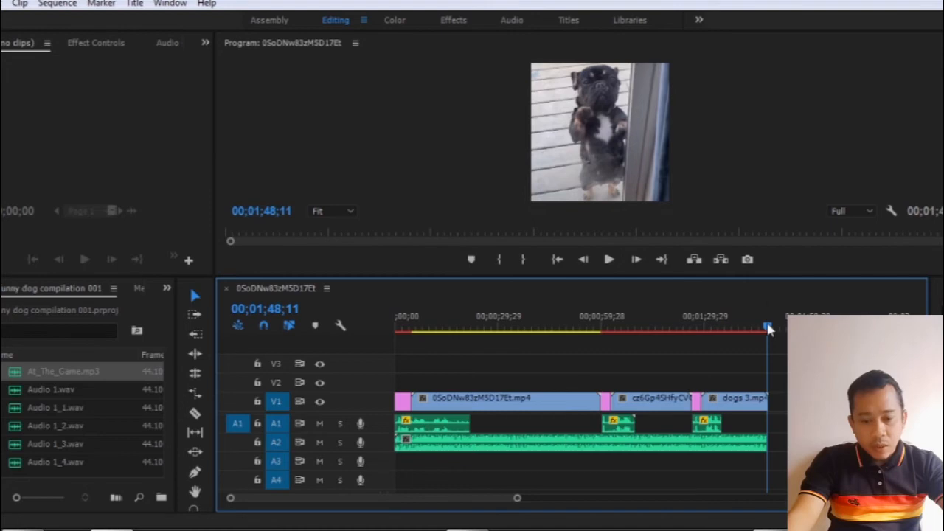
# Step: Move the playhead to 00;00;04;24, then copy the first dog clip's creator handle from the notes in Notepad++
pyautogui.moveTo(769, 328); pyautogui.dragTo(357, 334)
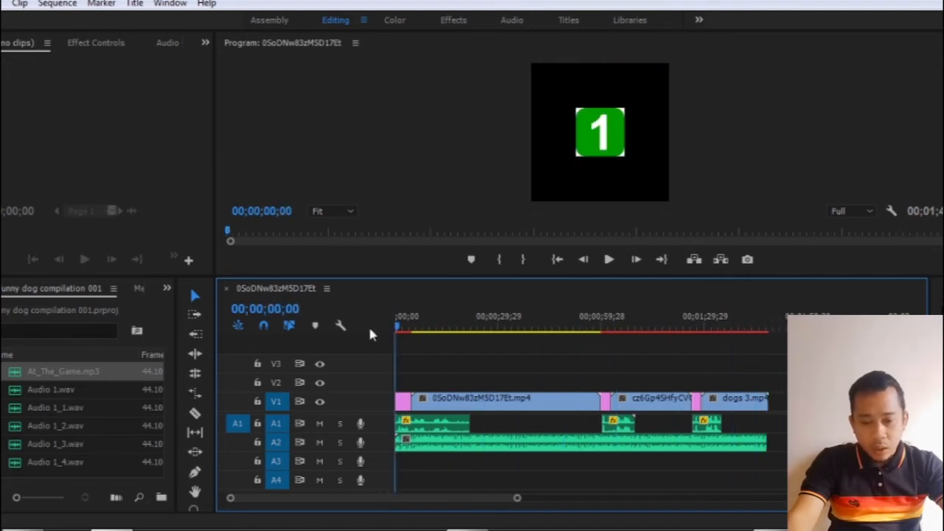
pyautogui.moveTo(397, 327); pyautogui.dragTo(412, 331)
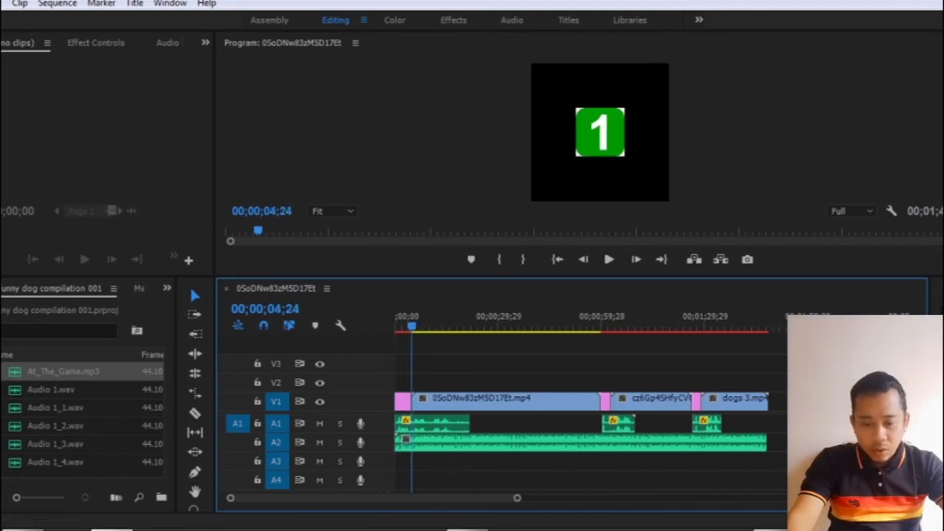
pyautogui.click(417, 529)
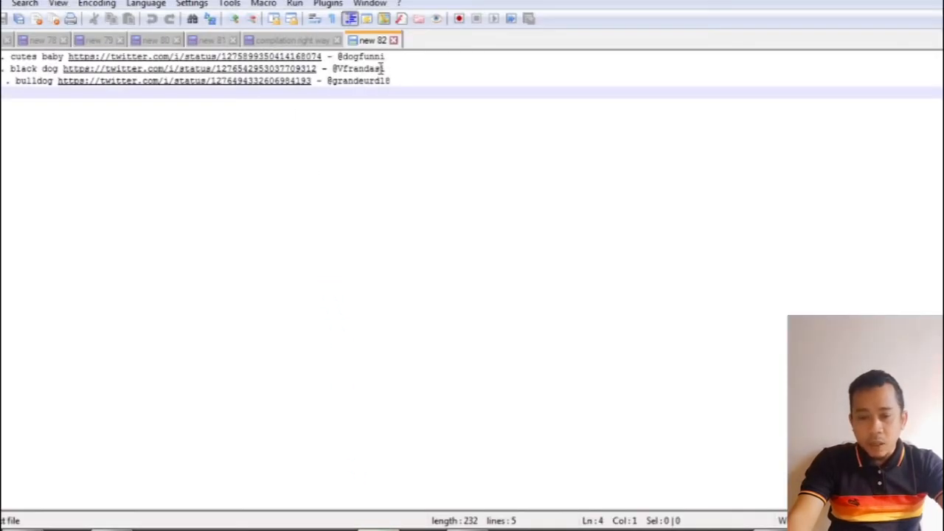
pyautogui.moveTo(397, 59); pyautogui.dragTo(382, 57)
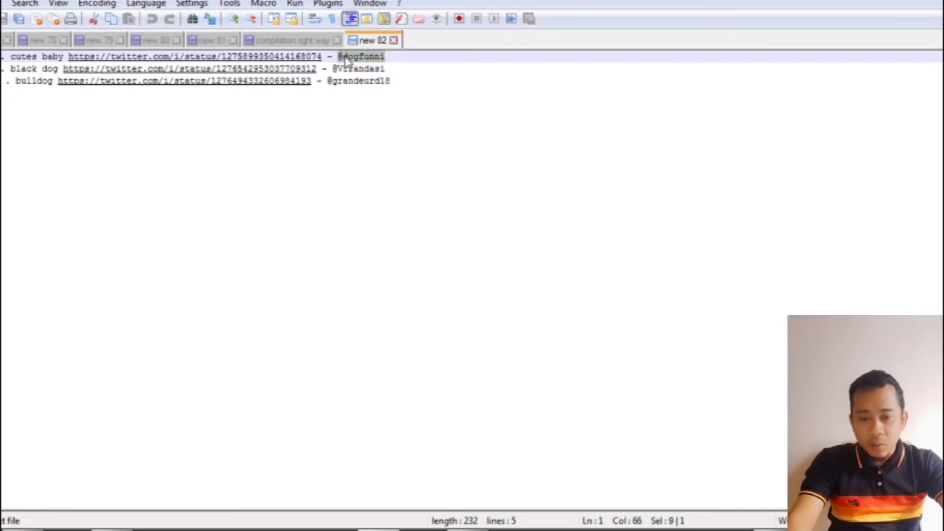
pyautogui.rightClick(347, 61)
pyautogui.click(372, 82)
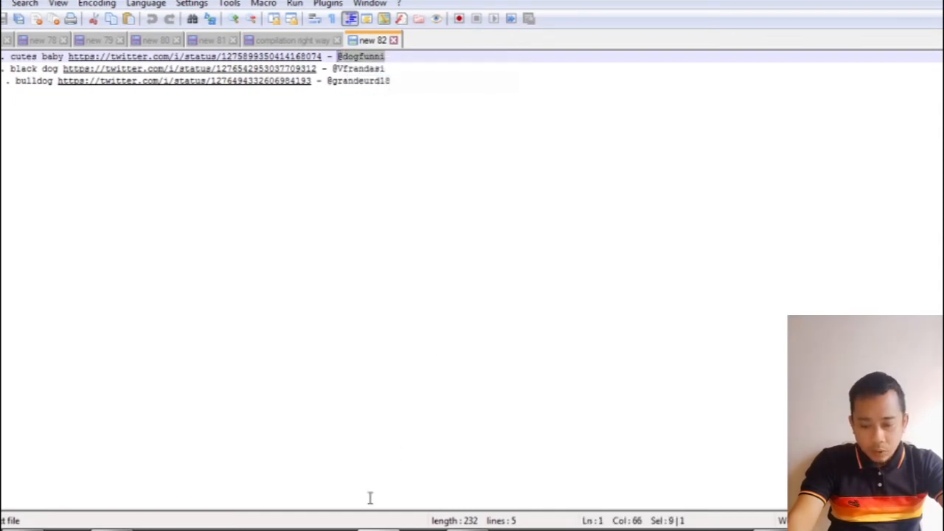
# Step: Switch back to Premiere Pro, create the default still title Title 01, and paste the copied creator handle below the number picture
pyautogui.hotkey('alt', 'Tab')
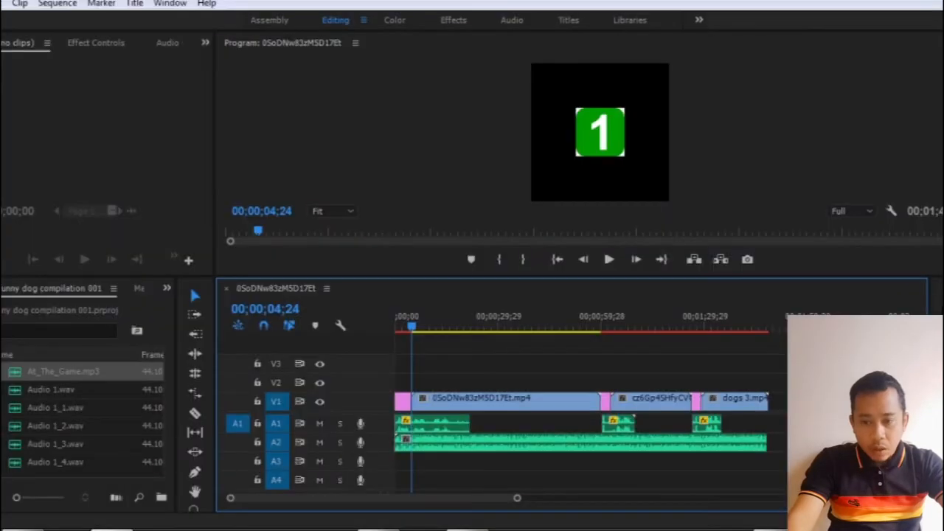
pyautogui.click(134, 4)
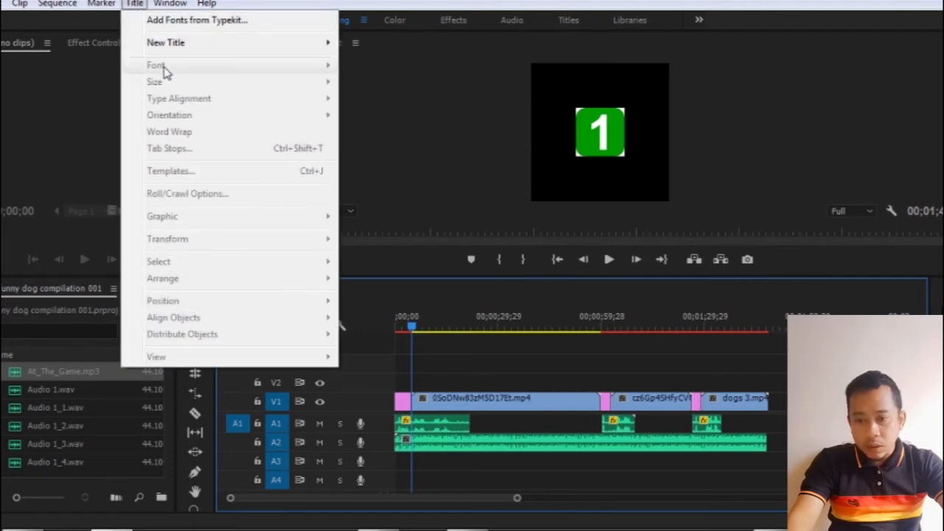
pyautogui.moveTo(168, 47)
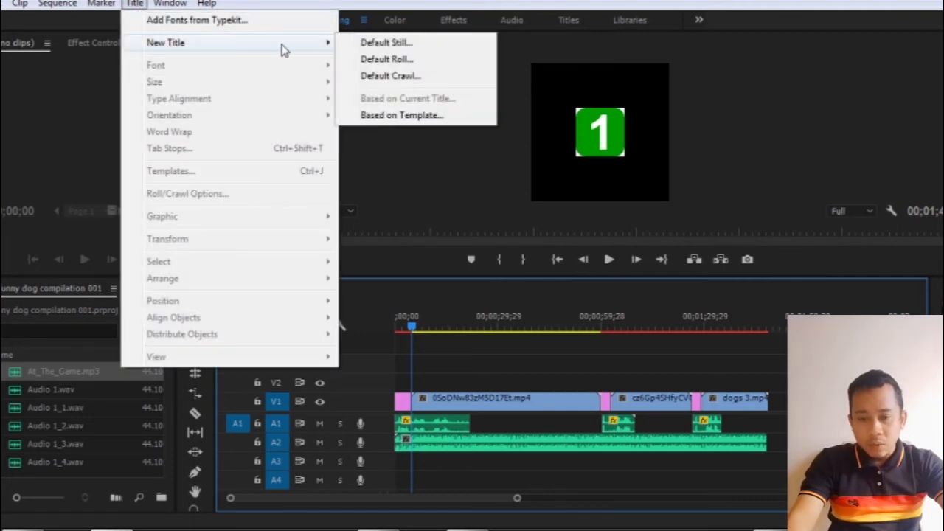
pyautogui.click(399, 42)
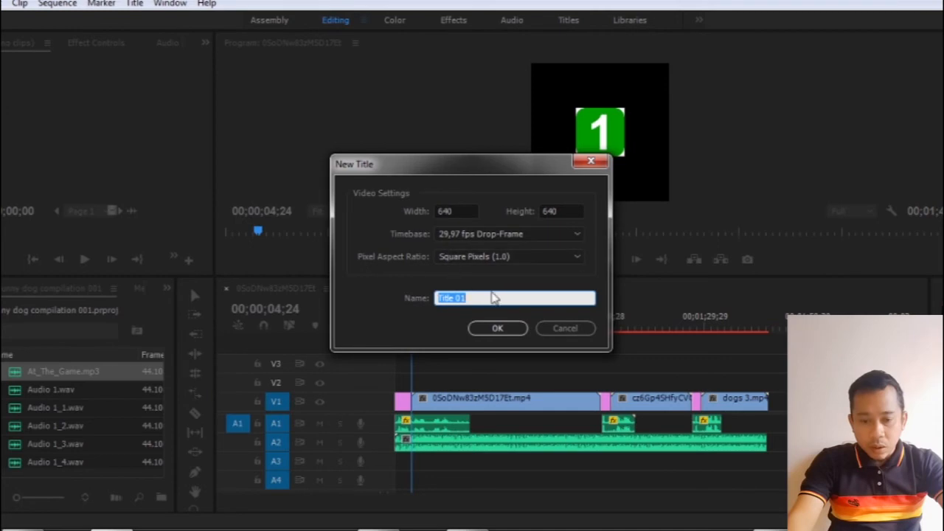
pyautogui.click(506, 329)
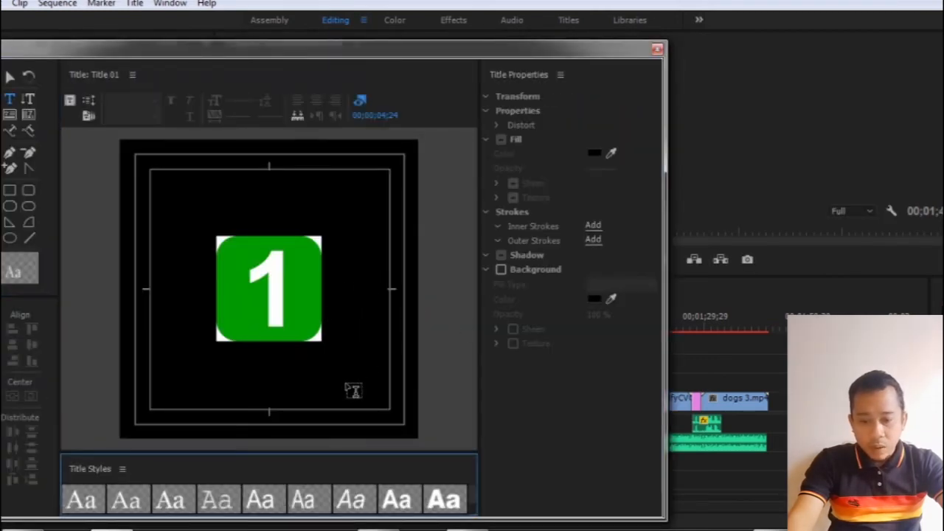
pyautogui.click(289, 404)
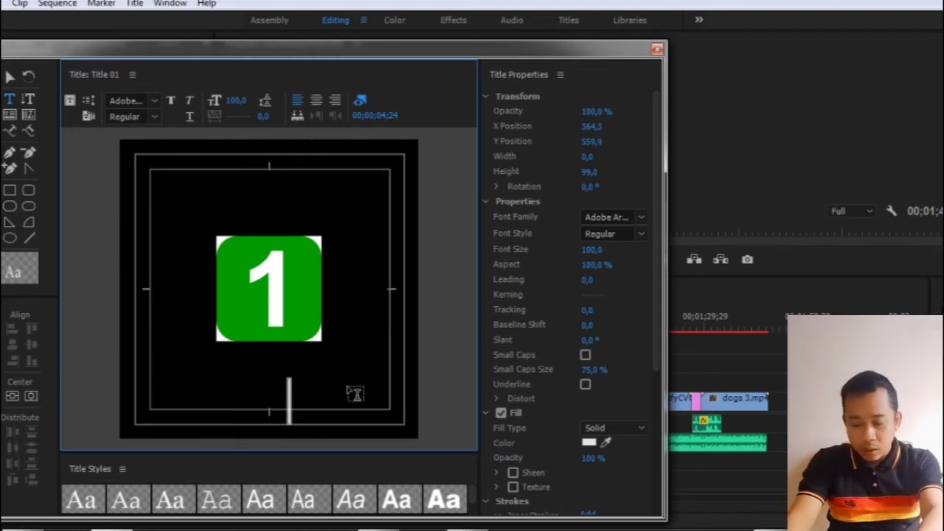
pyautogui.hotkey('ctrl', 'v')
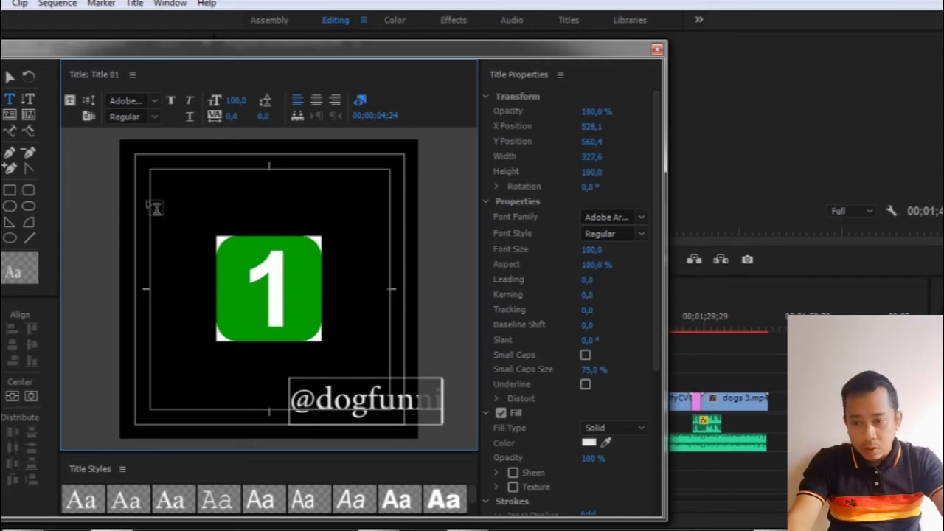
# Step: Scale the handle text down to about font size 64.5, place it in the frame's lower-right corner, and close the title editor
pyautogui.click(9, 76)
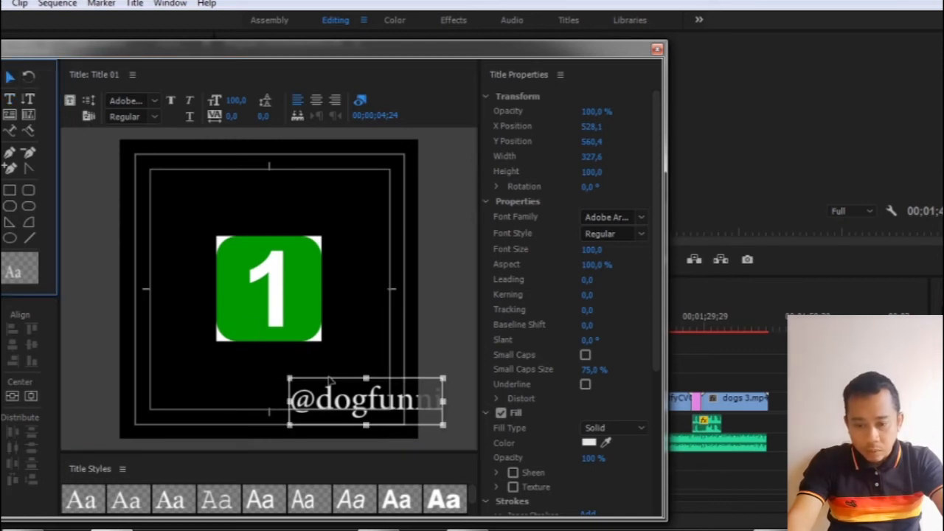
pyautogui.moveTo(329, 380); pyautogui.dragTo(365, 413)
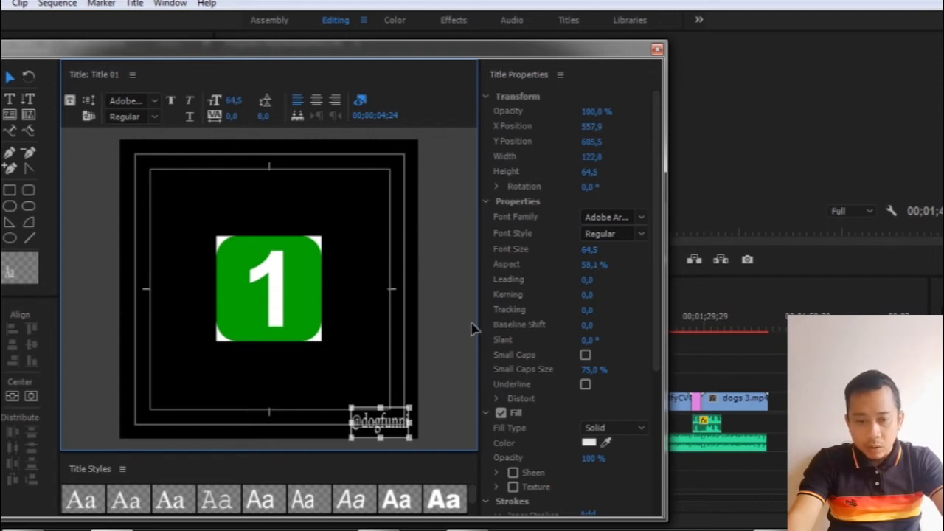
pyautogui.click(657, 50)
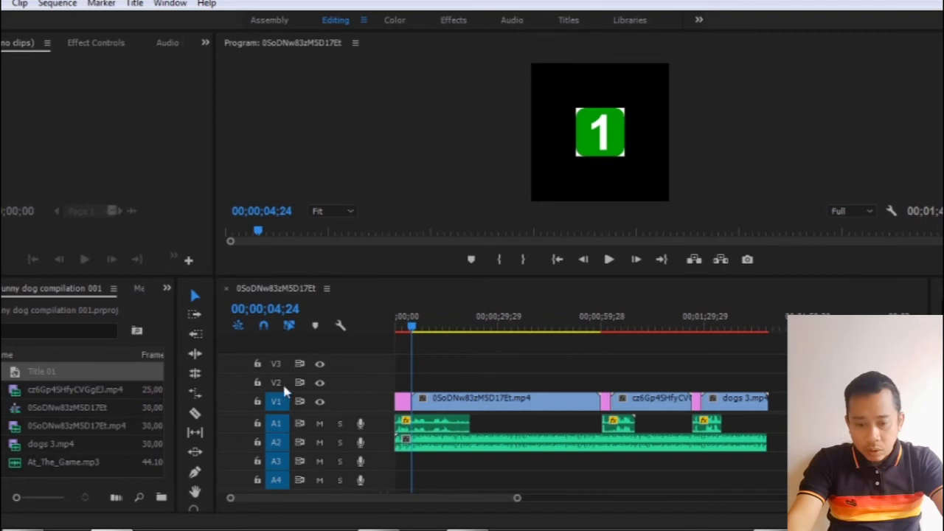
# Step: Place Title 01 on V2 at 00;00;05;14 above the first dog clip and extend it to that clip's end
pyautogui.click(416, 329)
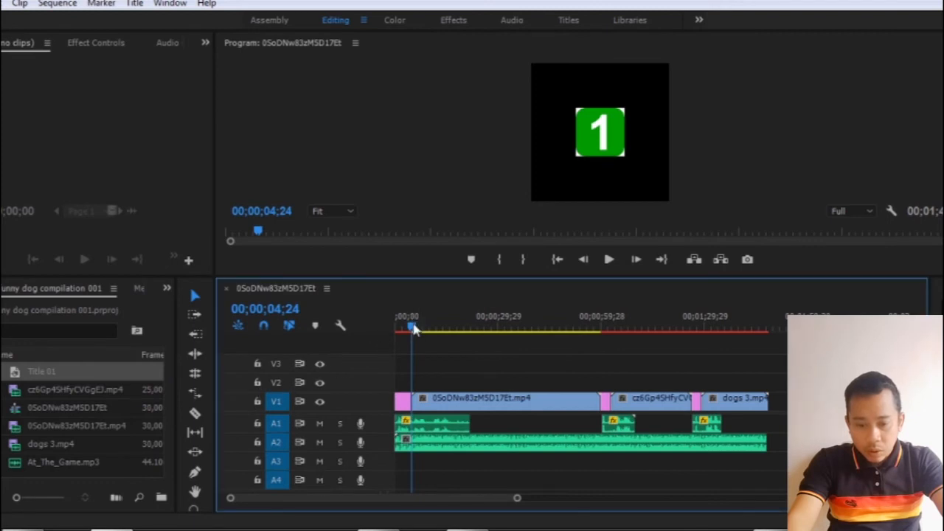
pyautogui.click(415, 328)
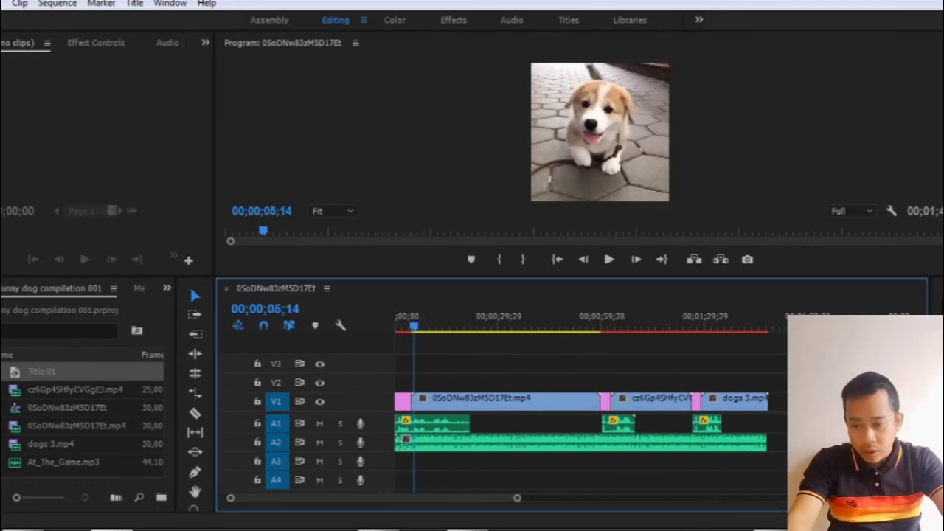
pyautogui.moveTo(41, 372); pyautogui.dragTo(422, 387)
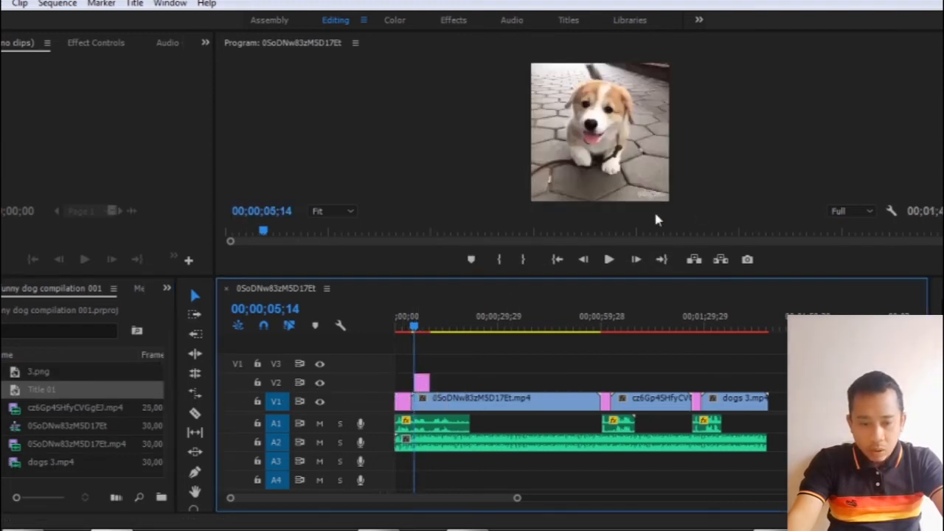
pyautogui.moveTo(636, 277); pyautogui.dragTo(658, 479)
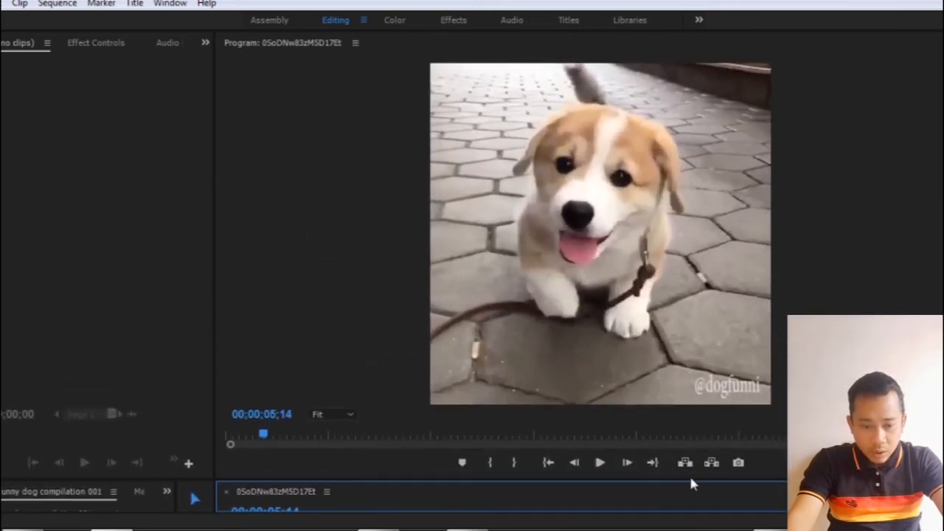
pyautogui.moveTo(691, 481); pyautogui.dragTo(687, 299)
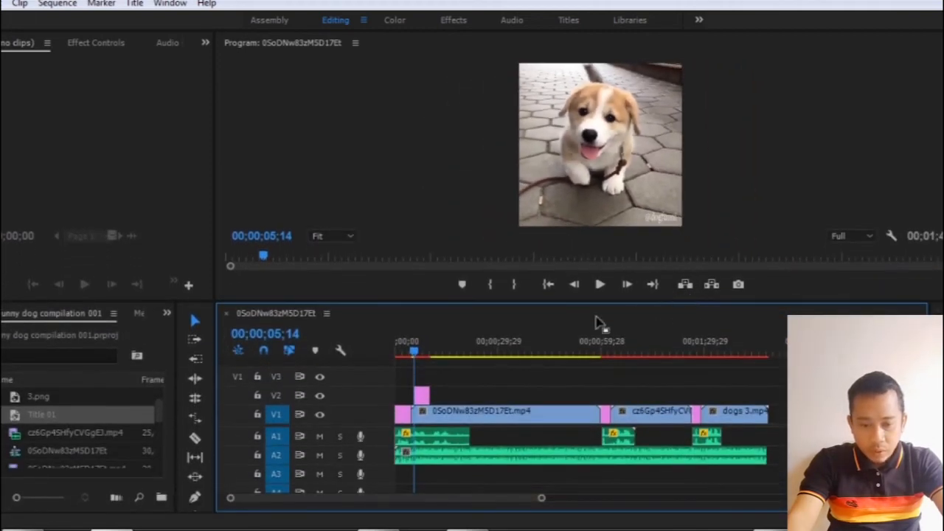
pyautogui.moveTo(443, 394); pyautogui.dragTo(604, 412)
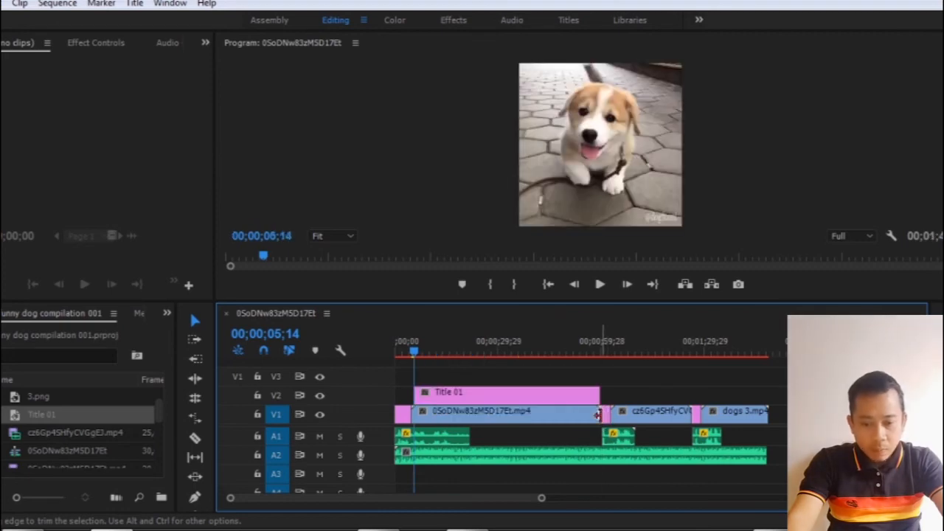
# Step: Play the third dog clip from 00;01;29;15 in an enlarged preview to check its creator credit
pyautogui.moveTo(414, 354); pyautogui.dragTo(618, 360)
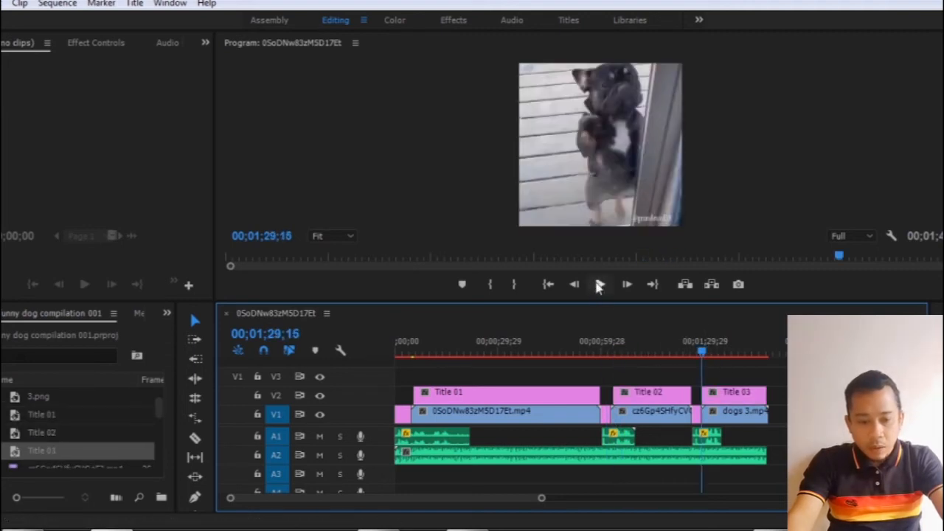
pyautogui.click(600, 285)
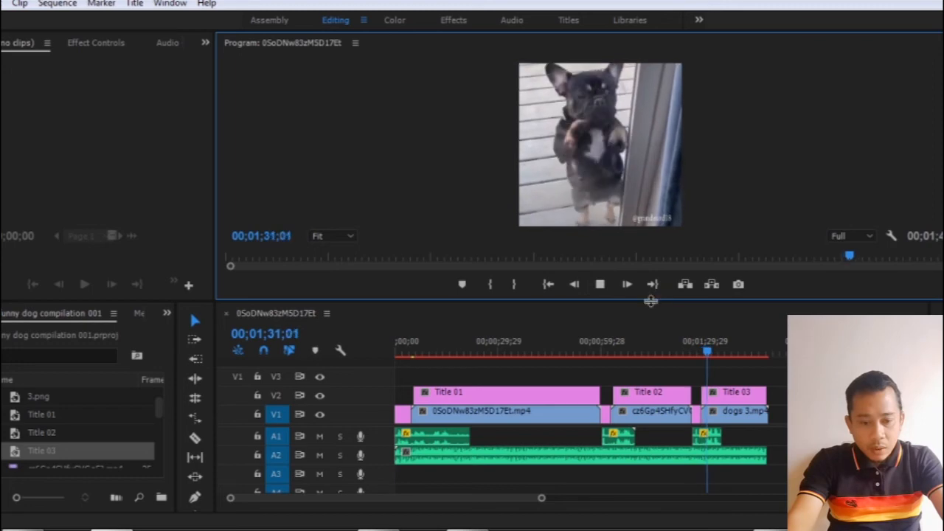
pyautogui.moveTo(656, 301); pyautogui.dragTo(657, 397)
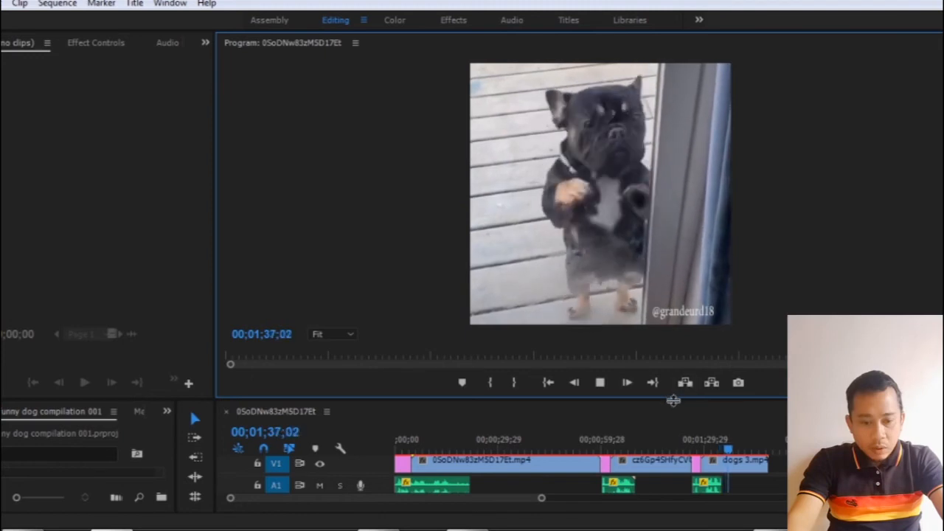
pyautogui.moveTo(673, 398); pyautogui.dragTo(672, 350)
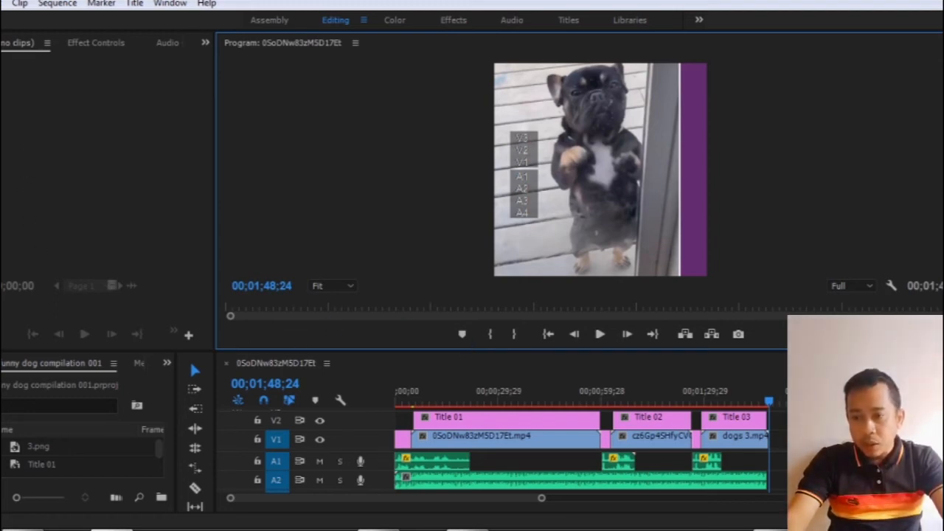
# Step: Open the media export settings for the sequence and keep H.264 as the format
pyautogui.hotkey('alt', 'f')
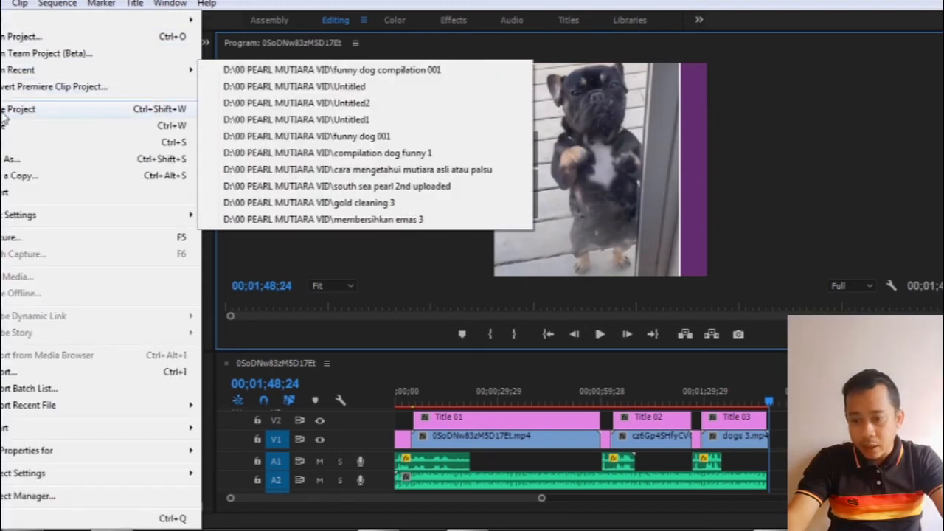
pyautogui.moveTo(5, 432)
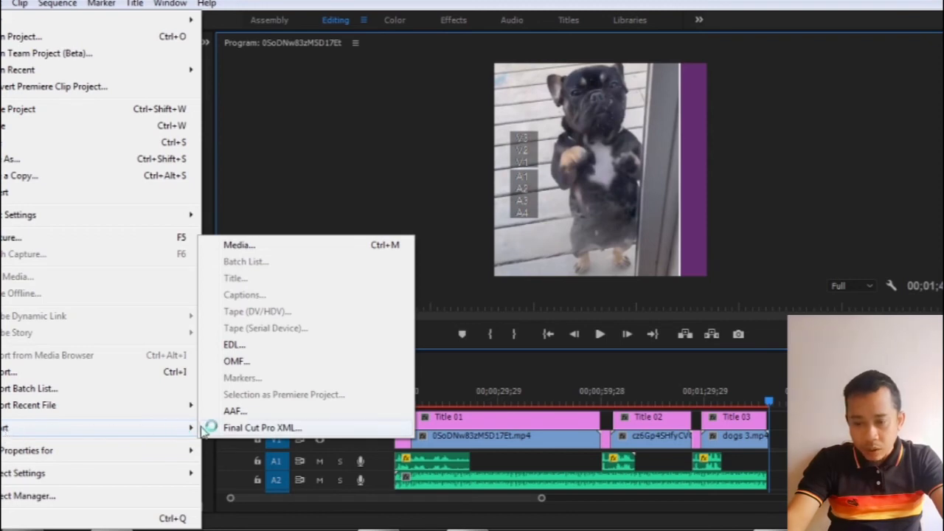
pyautogui.click(266, 247)
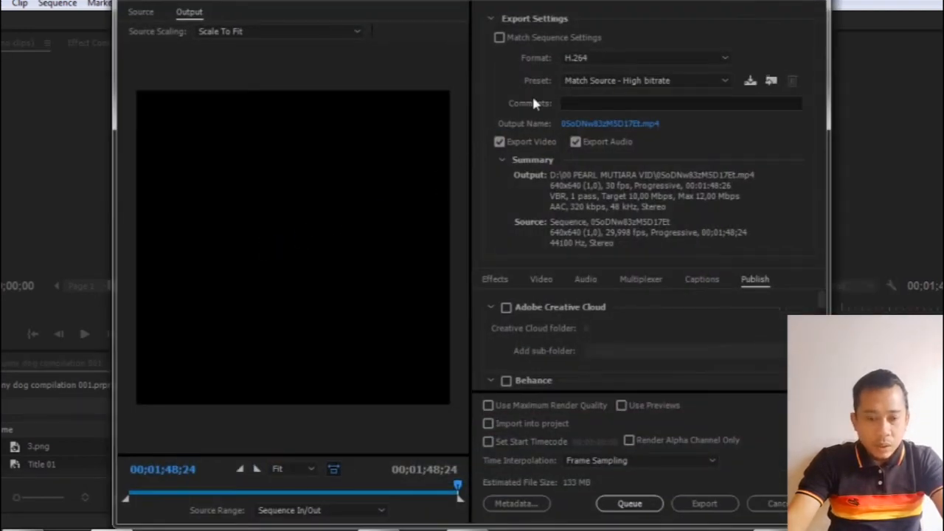
pyautogui.click(620, 59)
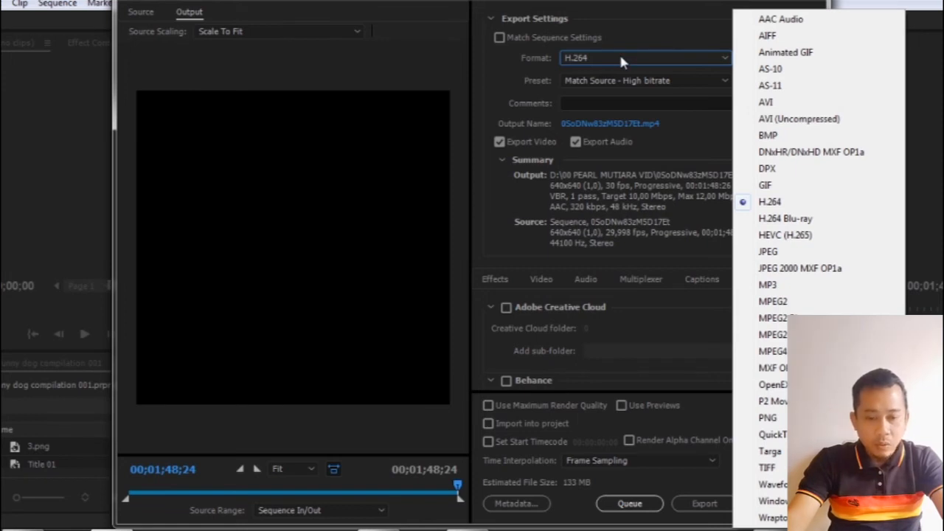
pyautogui.click(621, 59)
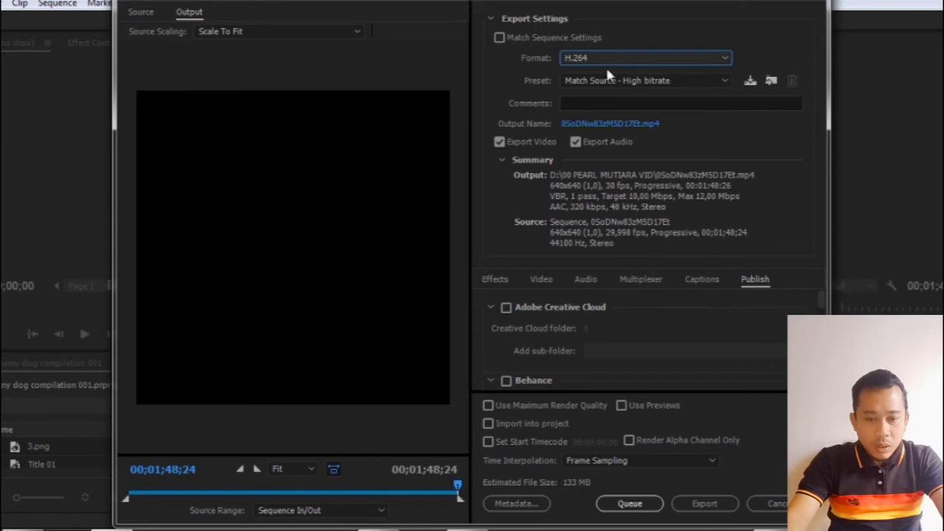
pyautogui.click(591, 59)
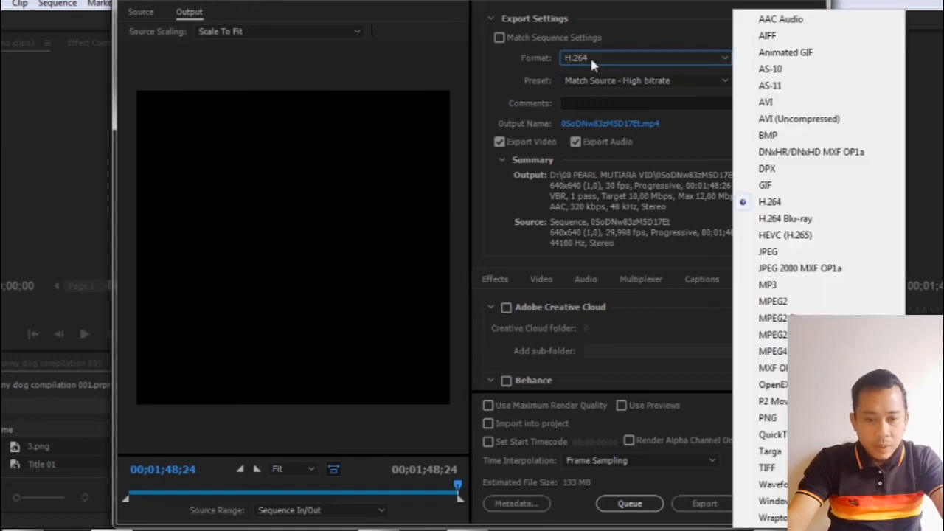
pyautogui.click(589, 58)
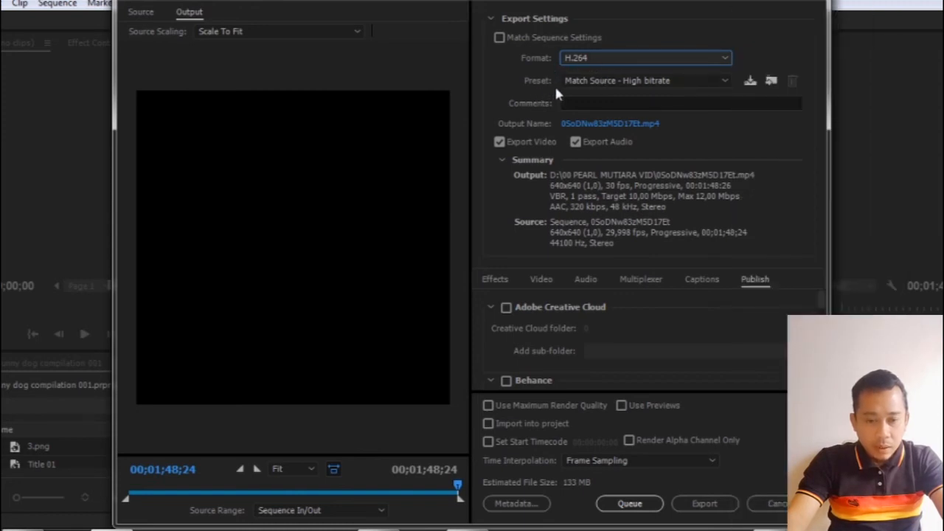
# Step: Set the export preset to YouTube 720p HD
pyautogui.click(599, 80)
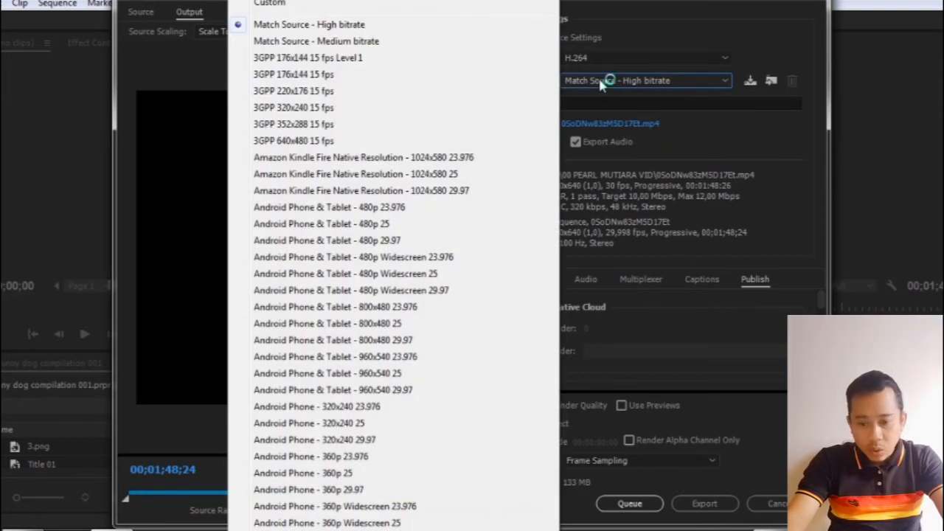
pyautogui.scroll(-1, 393, 266)
pyautogui.scroll(-15, 393, 266)
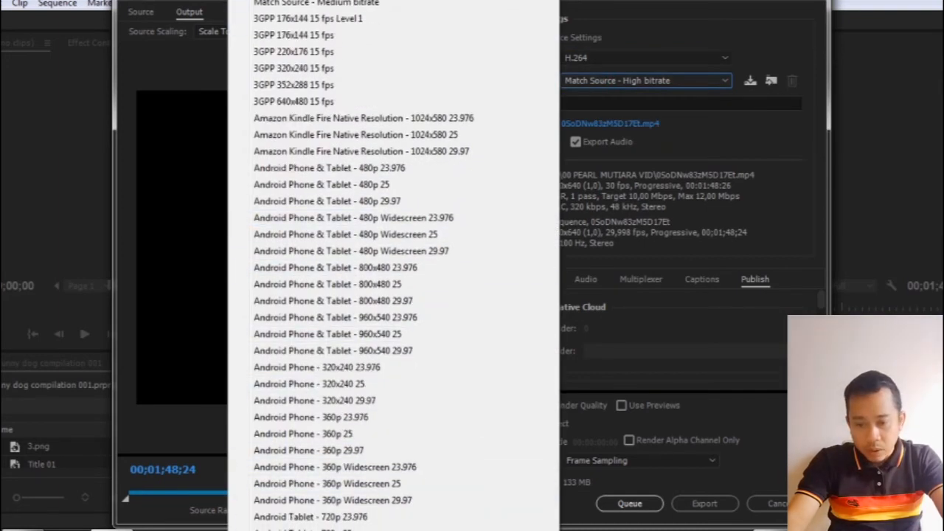
pyautogui.scroll(-18, 393, 266)
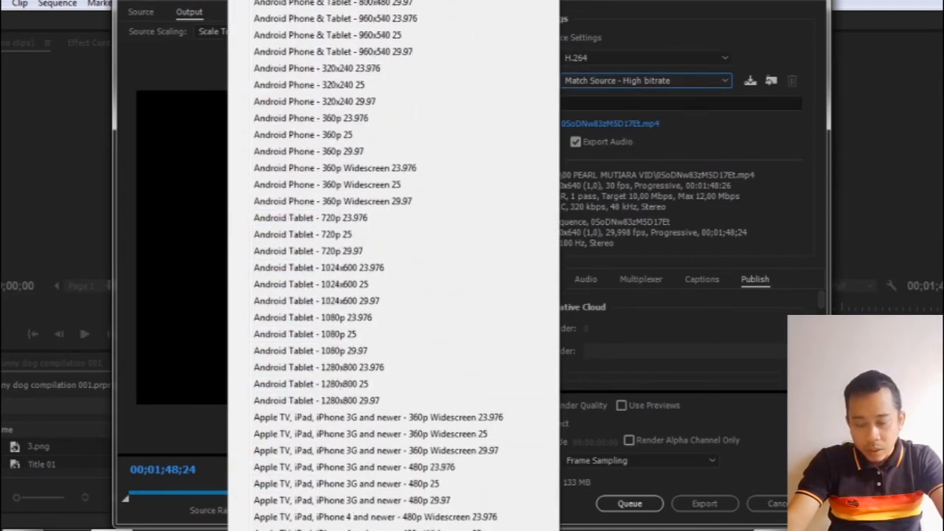
pyautogui.scroll(-18, 393, 266)
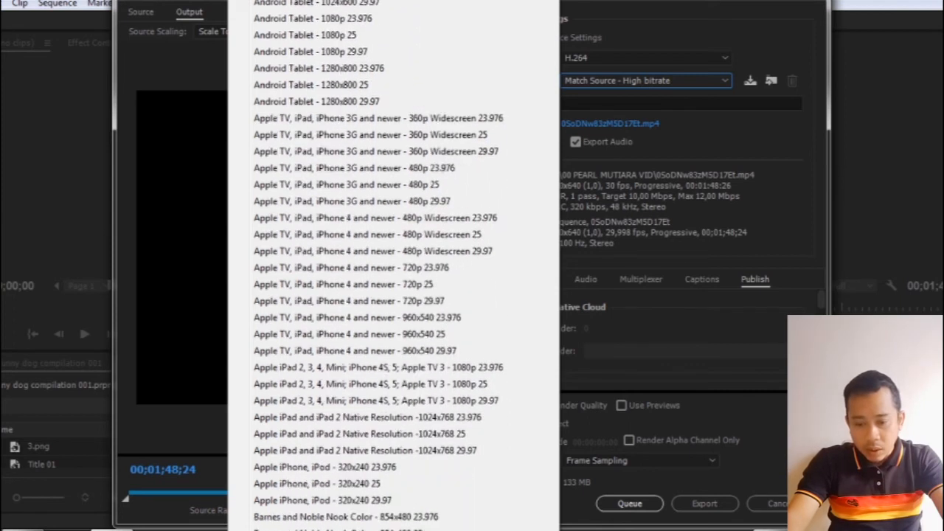
pyautogui.scroll(-18, 393, 265)
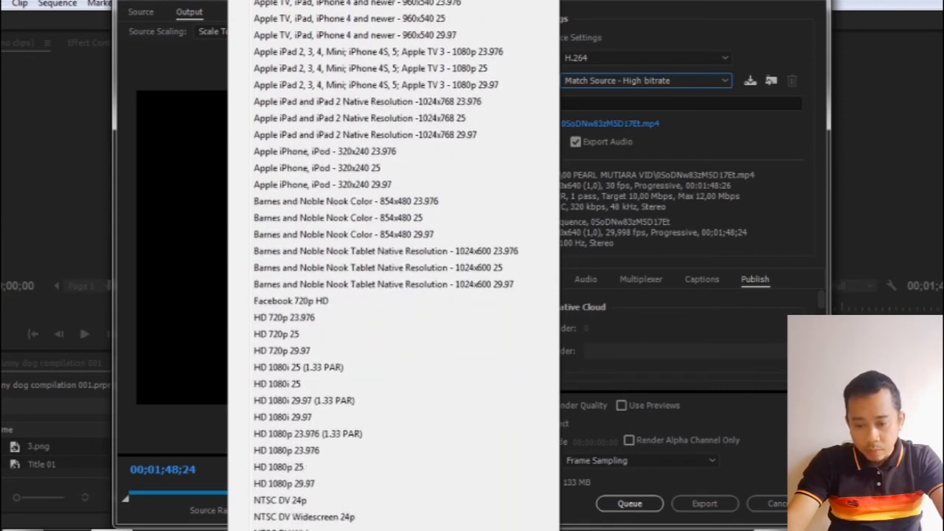
pyautogui.scroll(-5, 394, 265)
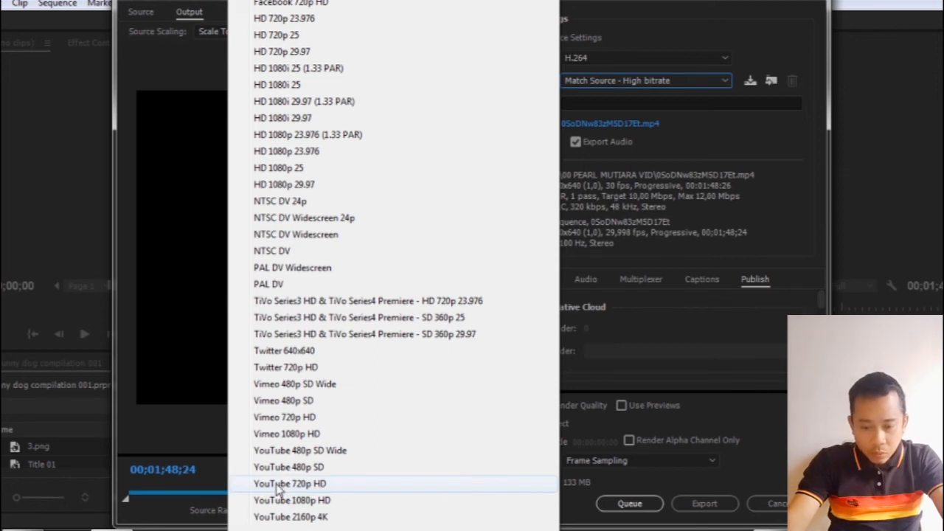
pyautogui.click(279, 483)
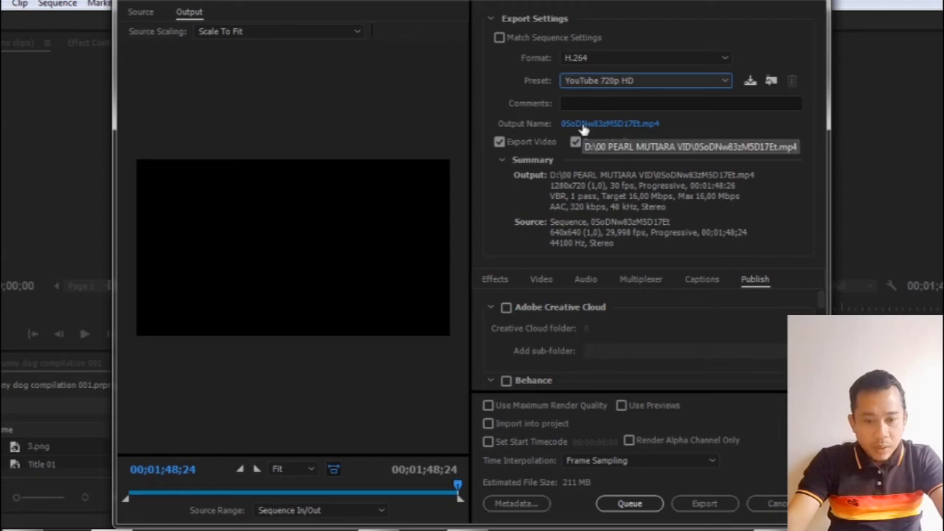
# Step: Set the export output to the Videos library with the file name "dog funny compilation 001" as Video Files (*.mp4)
pyautogui.click(581, 124)
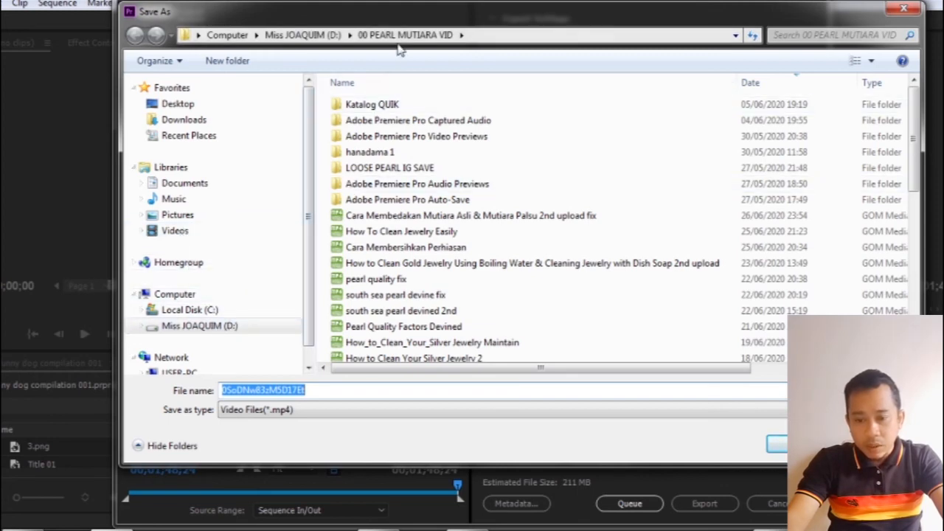
pyautogui.click(180, 238)
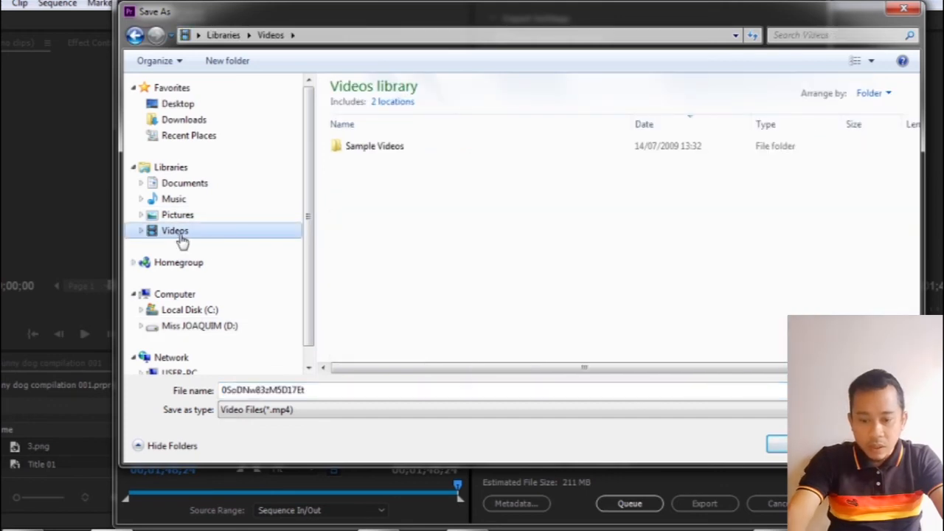
pyautogui.click(347, 394)
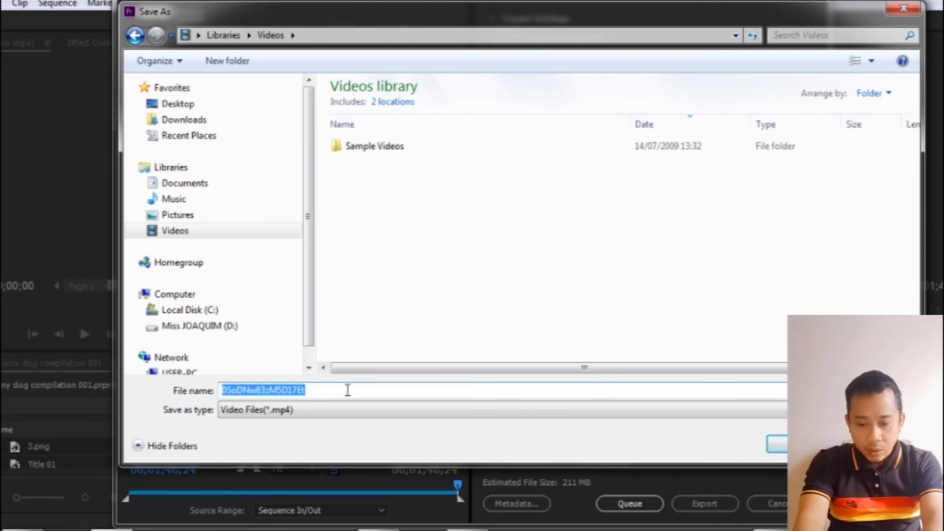
pyautogui.write('c')
pyautogui.press('BackSpace')
pyautogui.press('BackSpace')
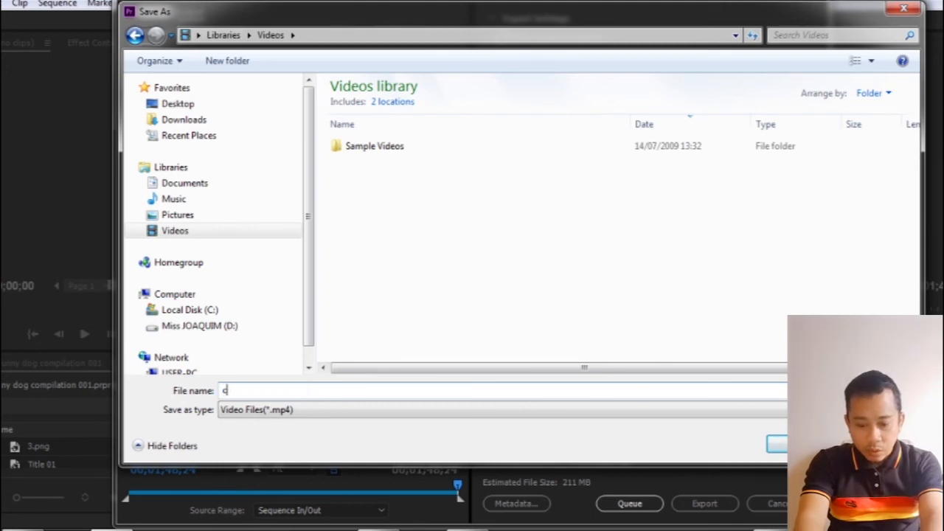
pyautogui.press('BackSpace')
pyautogui.write('dog funny co')
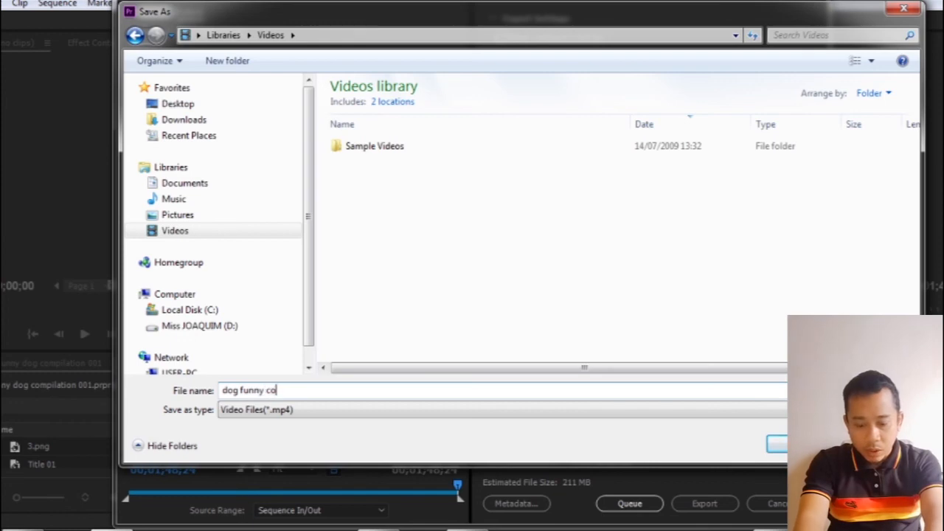
pyautogui.write('mp')
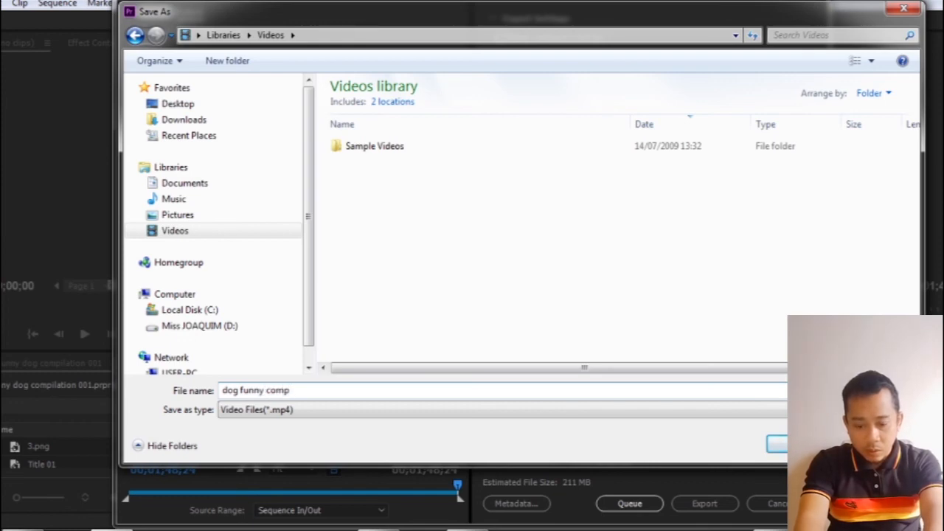
pyautogui.write('ilation 001')
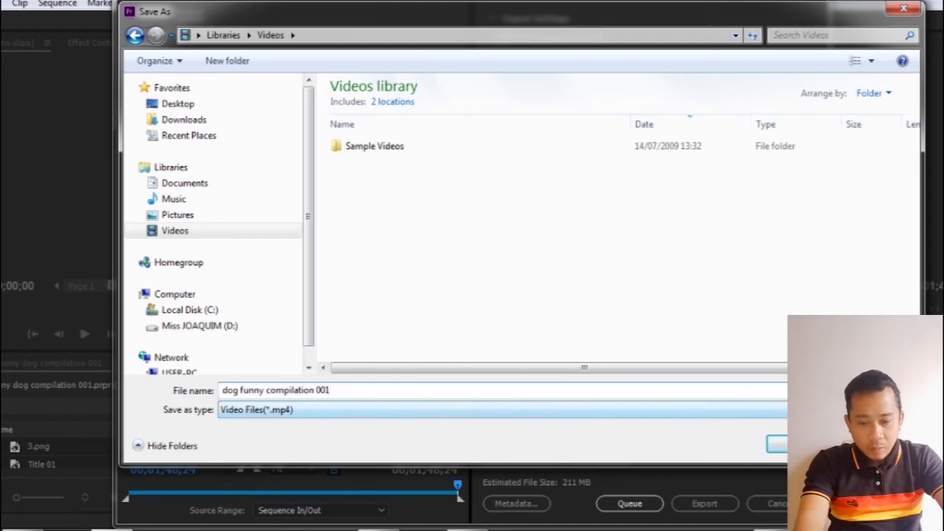
pyautogui.click(366, 410)
pyautogui.click(366, 424)
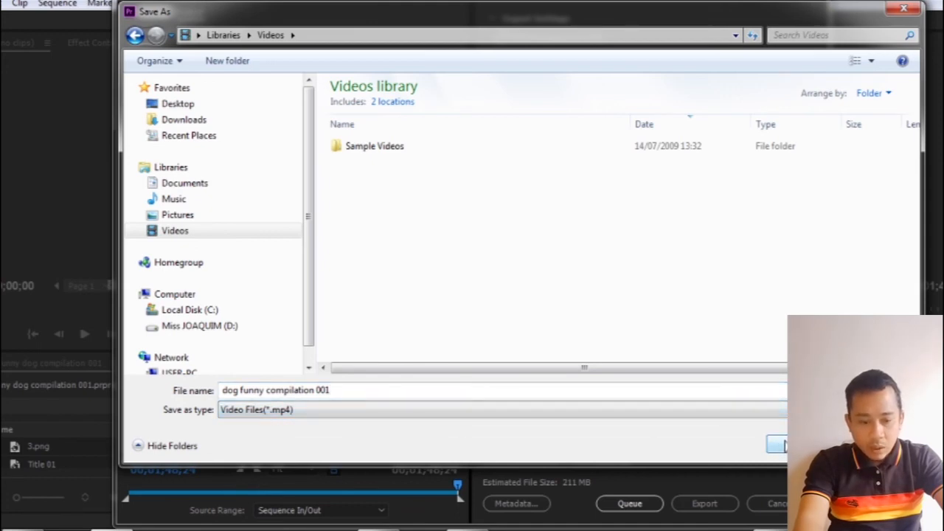
pyautogui.click(776, 448)
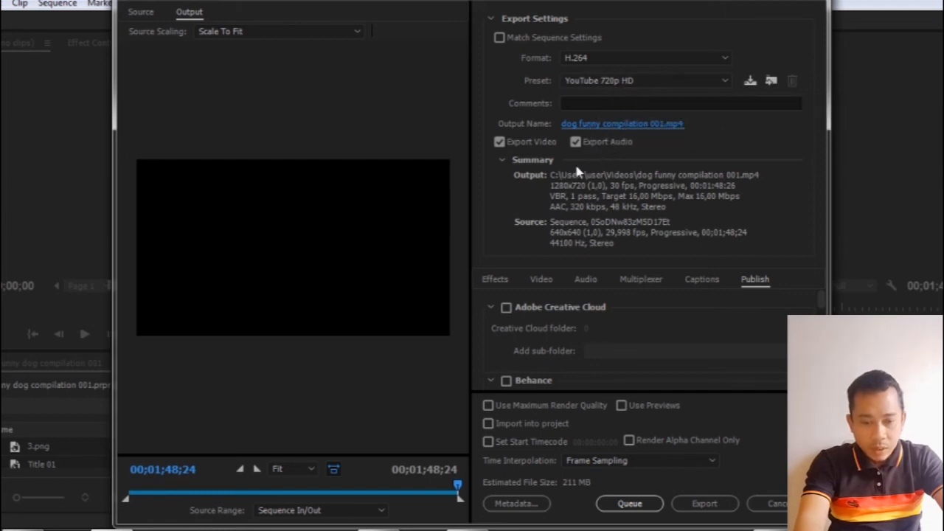
# Step: Export the sequence with the chosen settings and play the exported dog funny compilation 001 file from the Videos library to check it
pyautogui.click(710, 509)
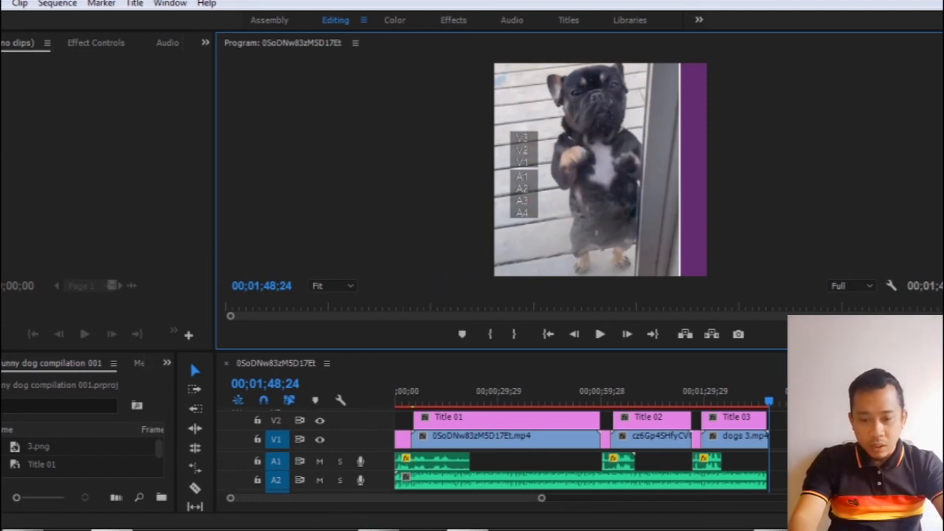
pyautogui.click(466, 529)
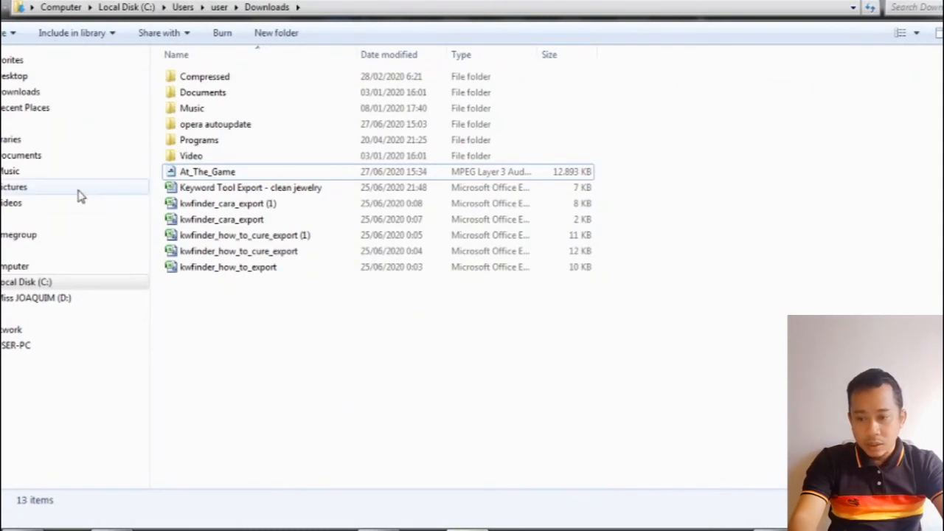
pyautogui.click(42, 201)
pyautogui.doubleClick(239, 137)
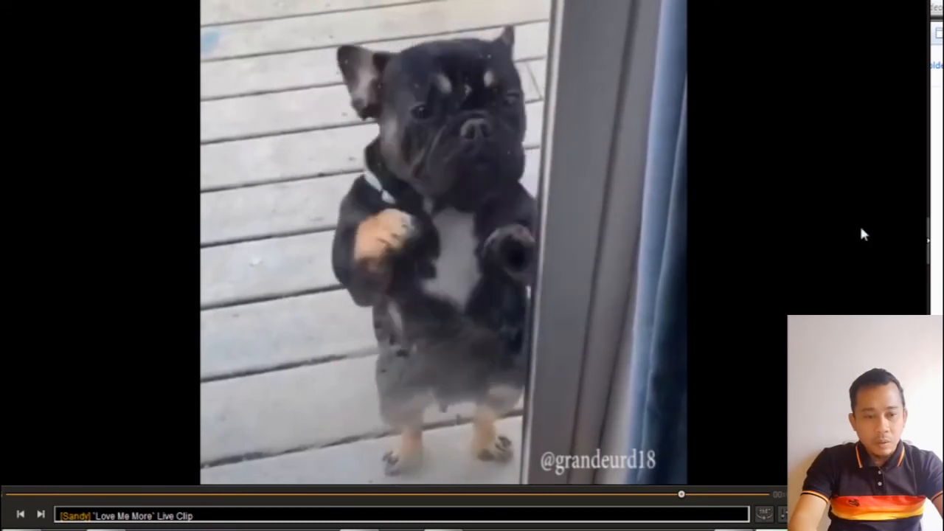
pyautogui.click(922, 2)
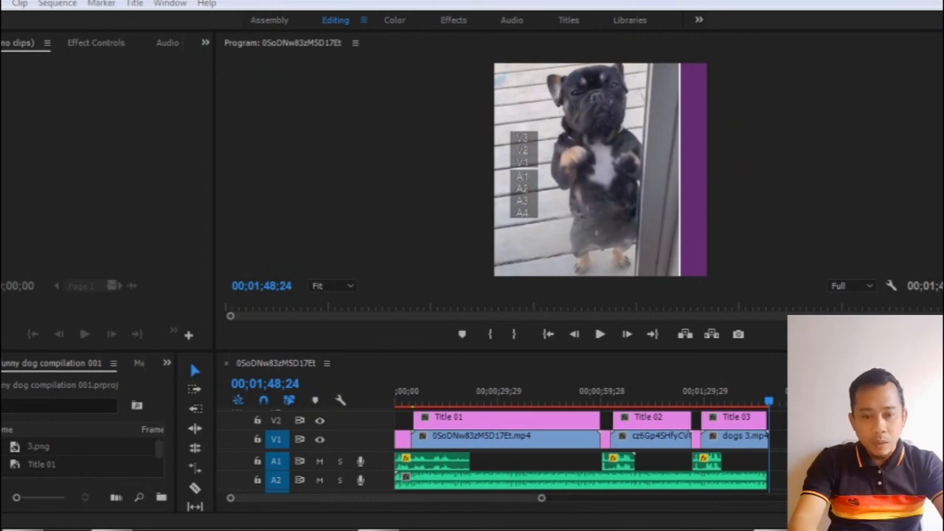
# Step: Quit the video editor and save the changes to the funny dog compilation 001 project
pyautogui.hotkey('ctrl', 'q')
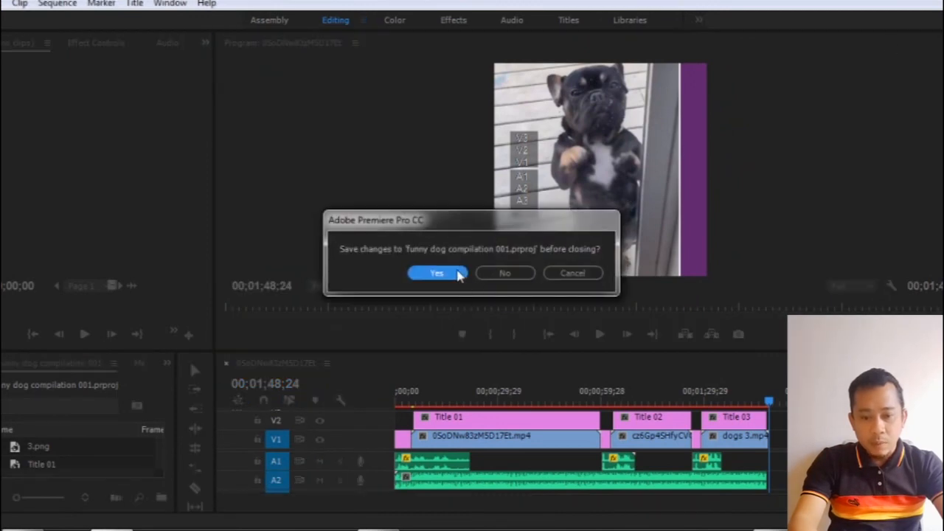
pyautogui.click(438, 273)
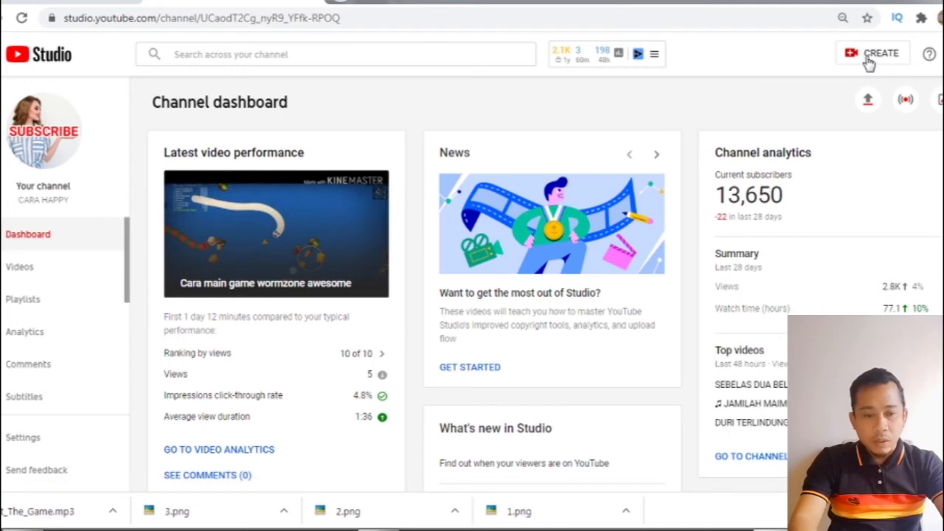
# Step: In YouTube Studio, start a video upload of dog funny compilation 001 from the Videos library
pyautogui.click(869, 62)
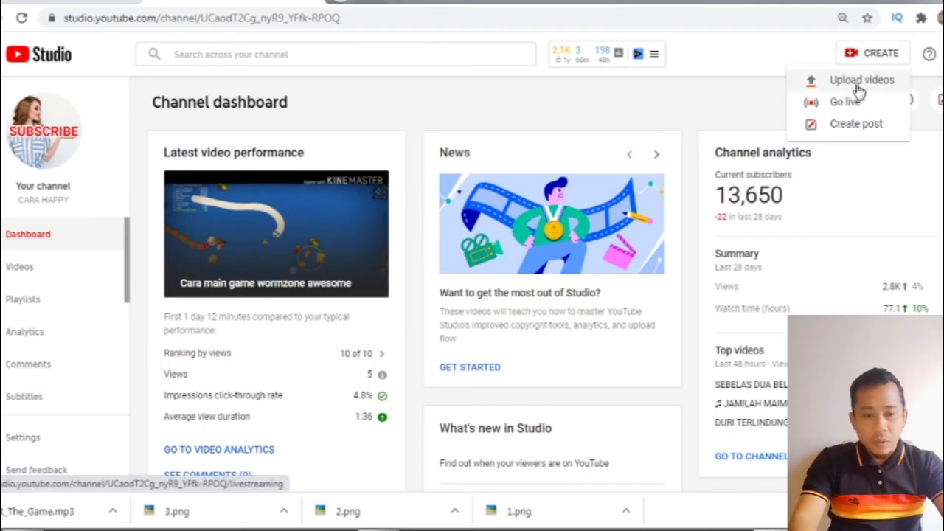
pyautogui.click(857, 81)
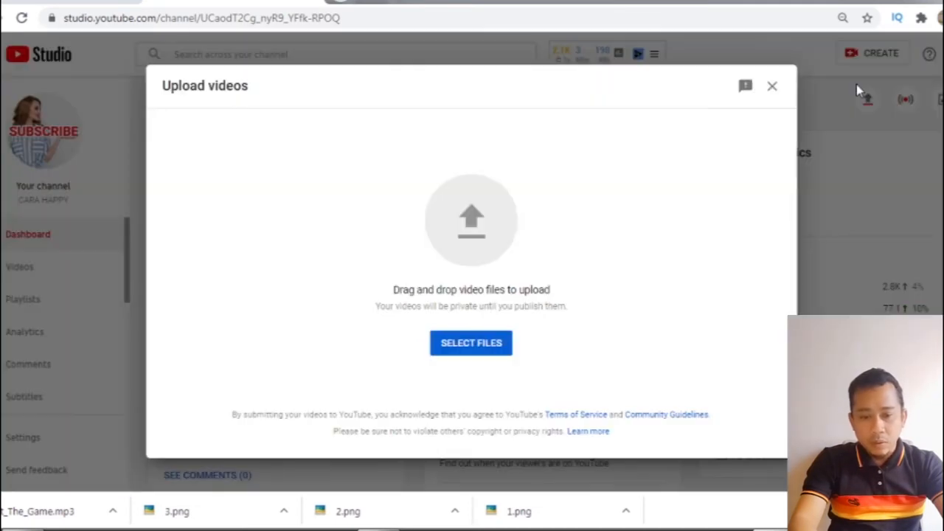
pyautogui.click(498, 342)
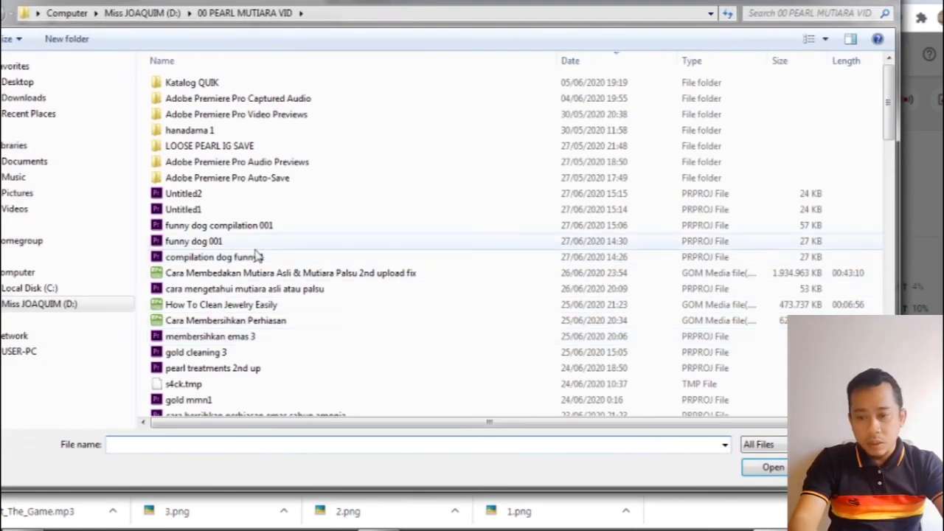
pyautogui.click(56, 210)
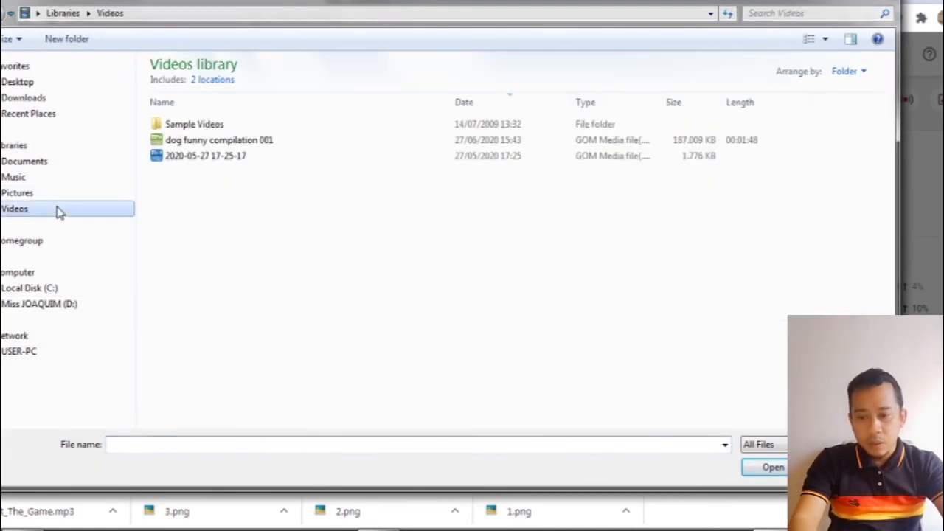
pyautogui.doubleClick(214, 140)
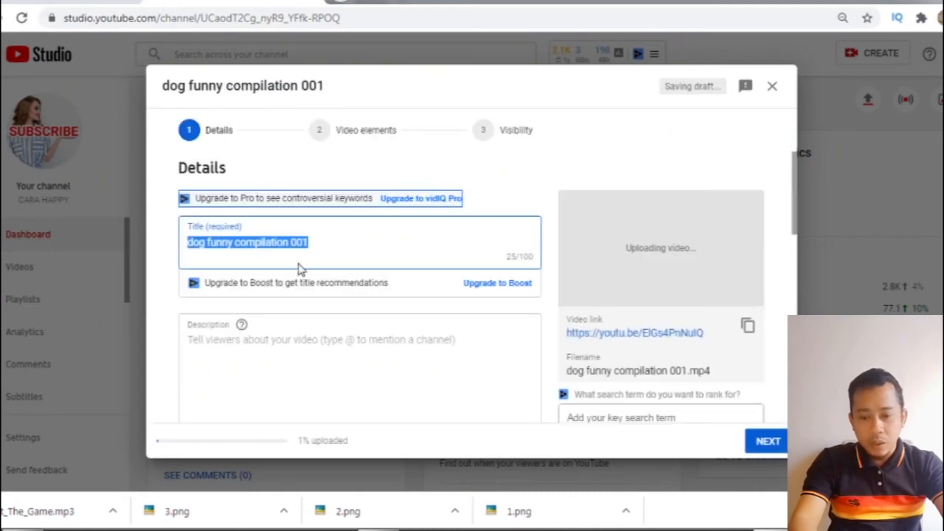
# Step: Copy the video title "dog funny compilation 001" into the upload's description
pyautogui.rightClick(295, 240)
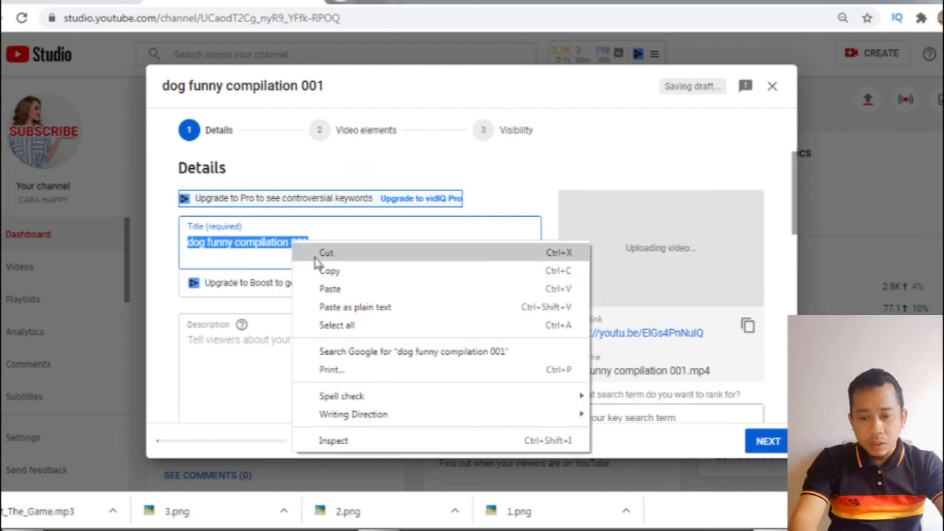
pyautogui.click(323, 270)
pyautogui.click(326, 345)
pyautogui.rightClick(325, 344)
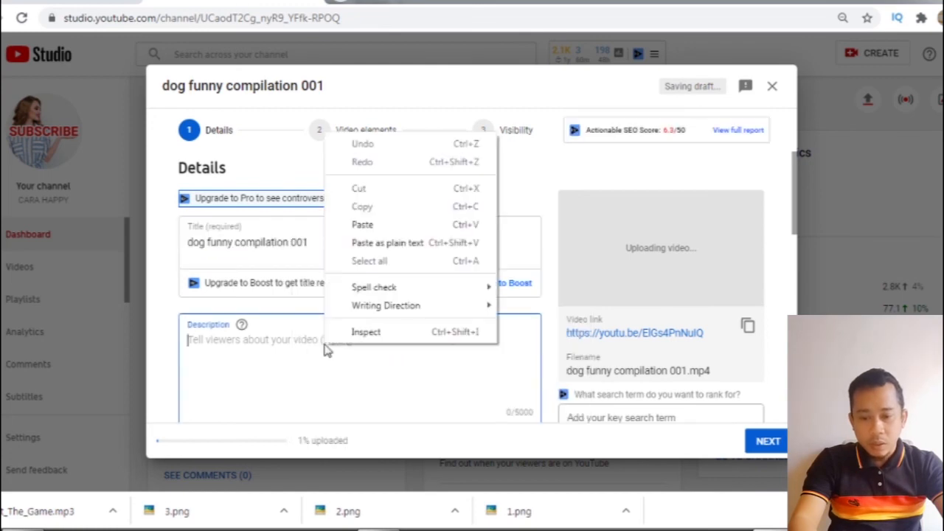
pyautogui.click(382, 224)
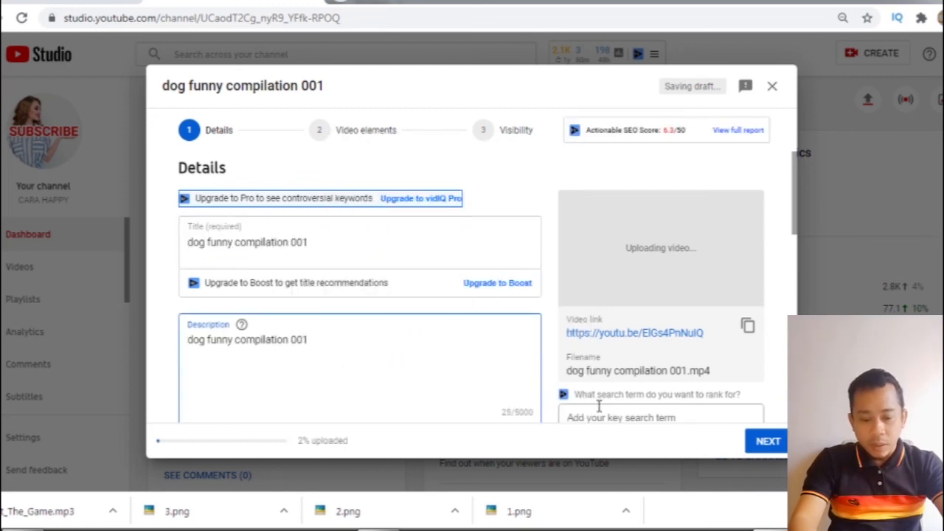
# Step: Add "source / sumber / credits :" below a blank line in the description and paste the three clip links with creator handles from the notes file
pyautogui.press('Return')
pyautogui.press('Return')
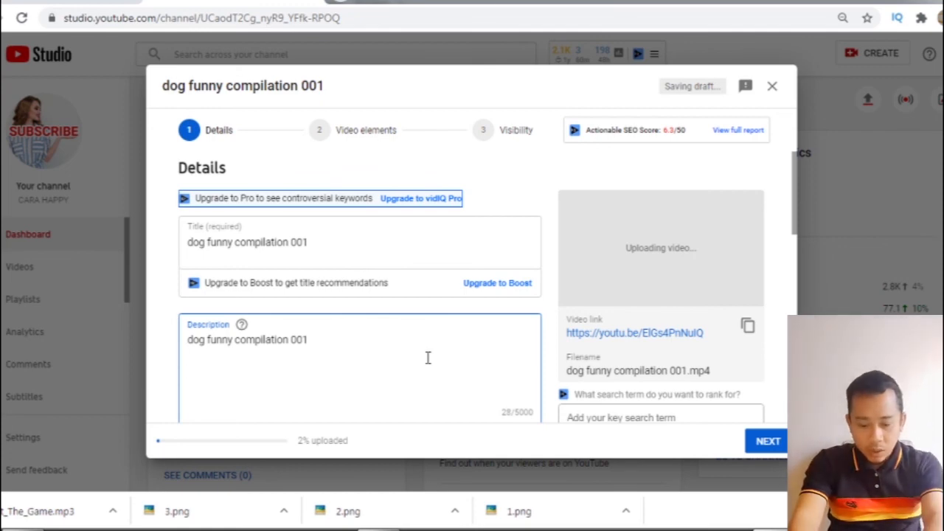
pyautogui.write('source / sumber / credits :')
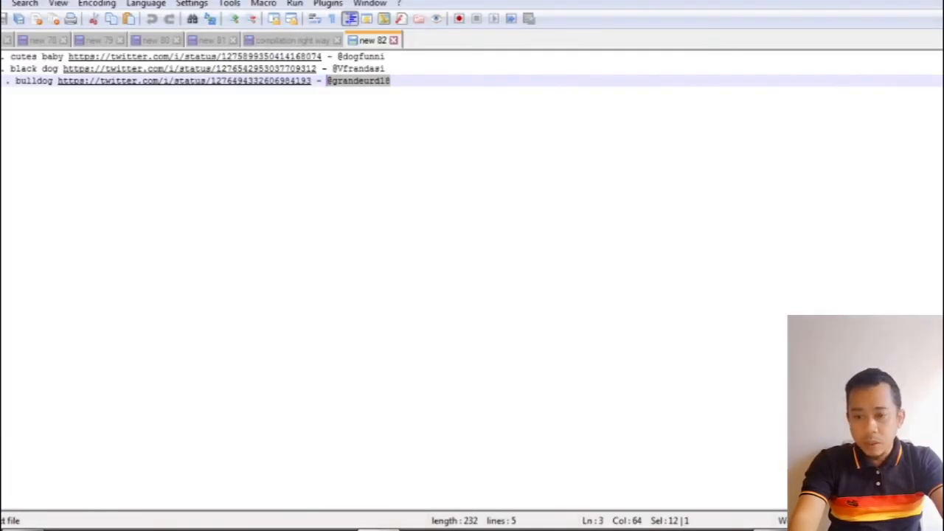
pyautogui.moveTo(1, 56); pyautogui.dragTo(1, 92)
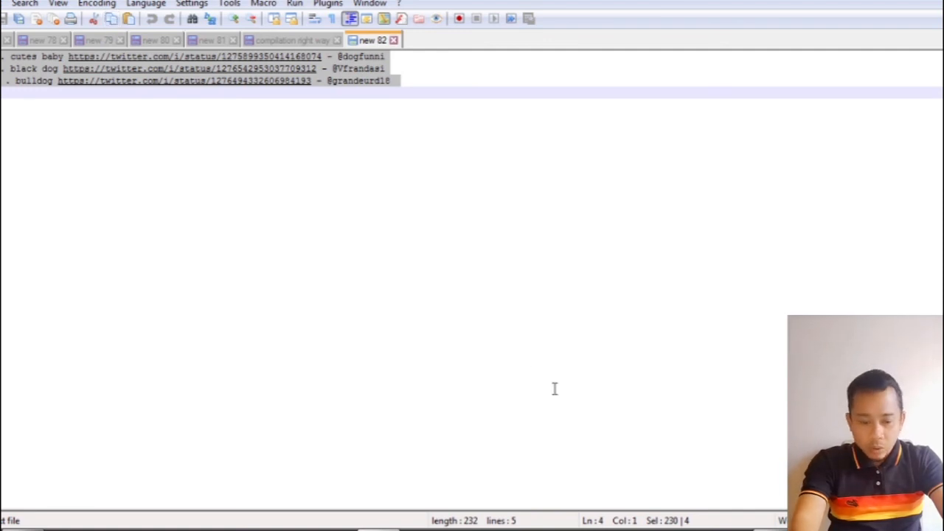
pyautogui.hotkey('alt', 'Tab')
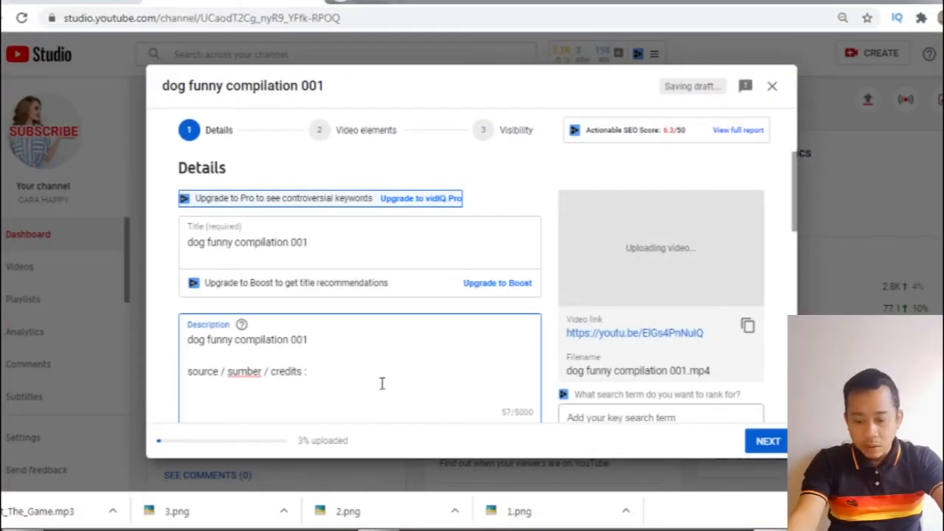
pyautogui.hotkey('ctrl', 'v')
pyautogui.scroll(-1, 383, 350)
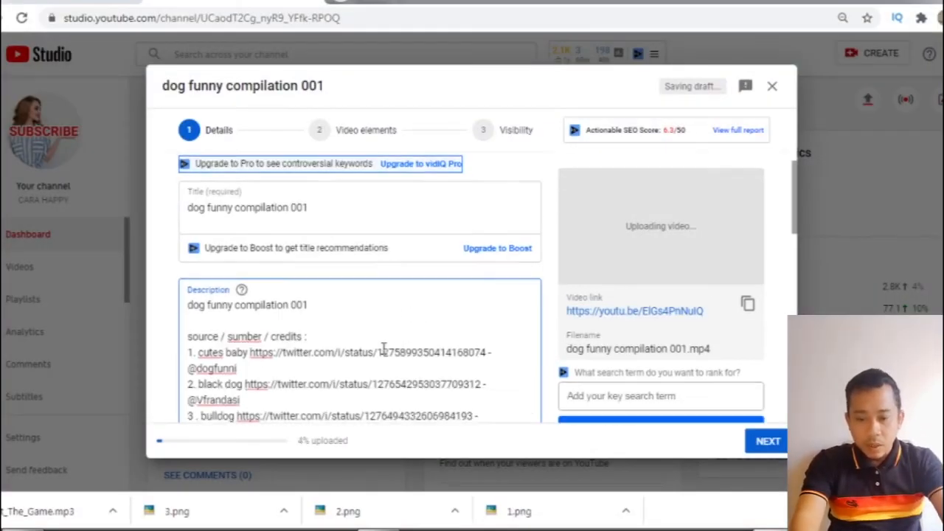
# Step: Skip the video elements, publish the video with Public visibility and dismiss the upload notice
pyautogui.click(767, 442)
pyautogui.click(768, 443)
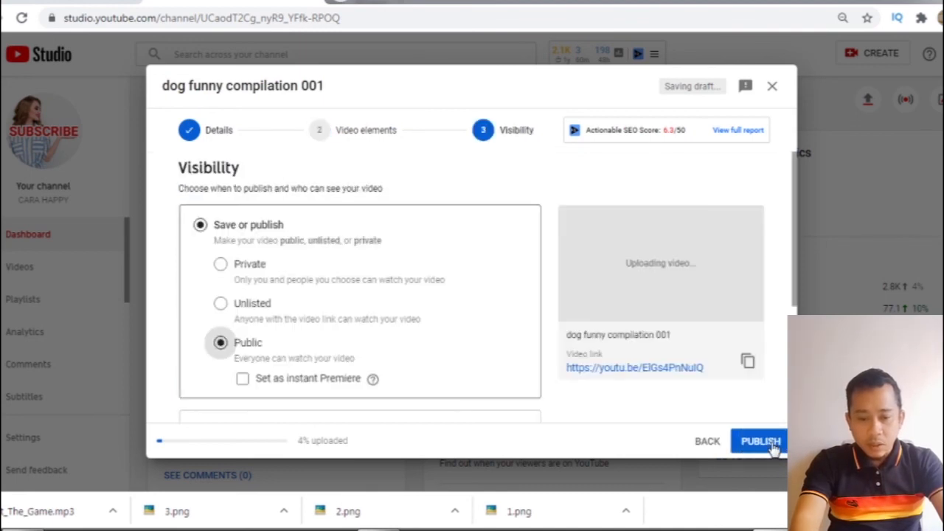
pyautogui.click(771, 443)
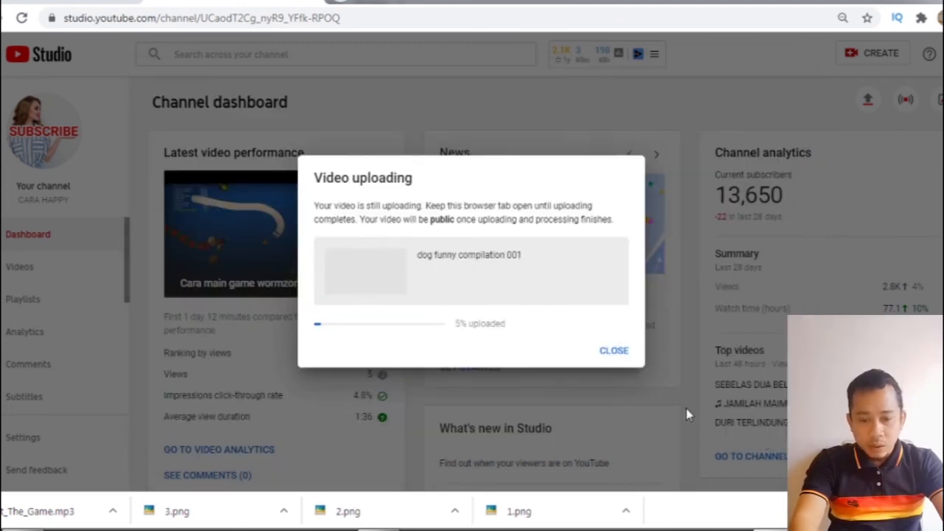
pyautogui.click(618, 353)
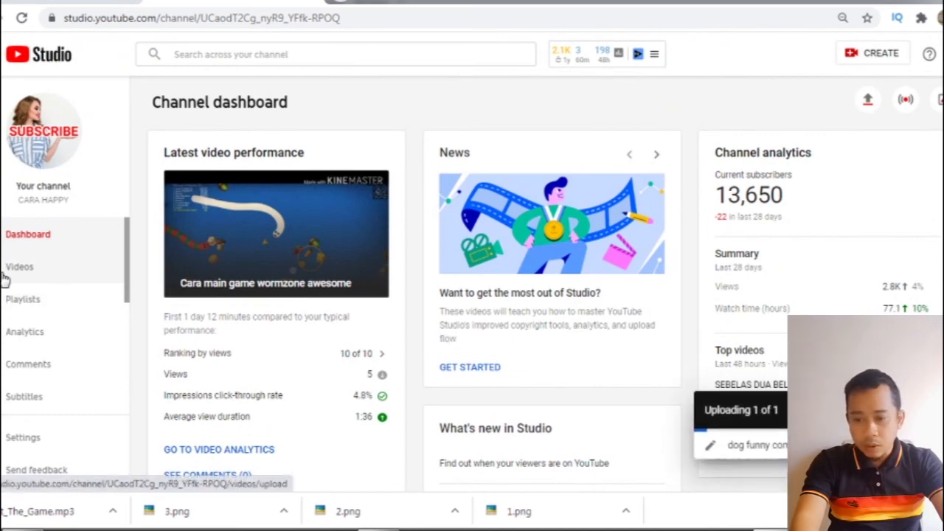
# Step: Open the details page of the pending dog funny compilation 001 upload from the channel's video list
pyautogui.click(6, 275)
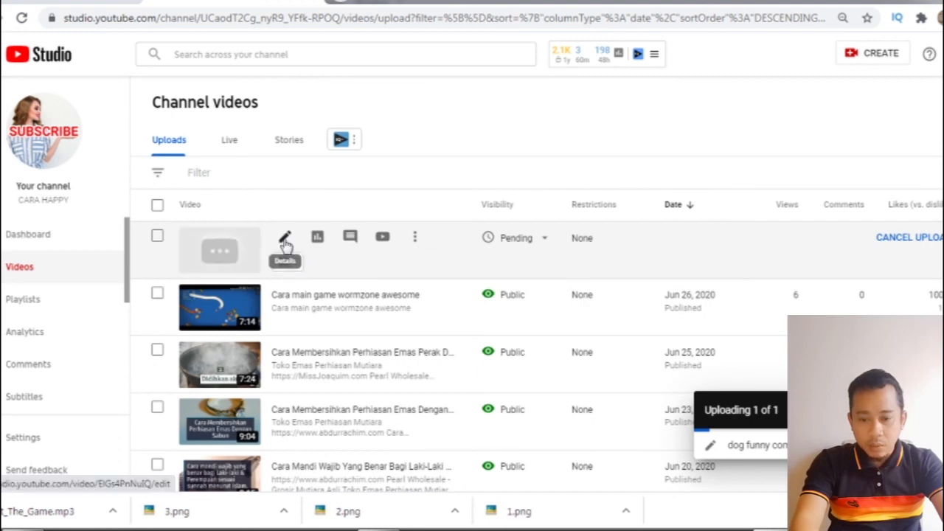
pyautogui.click(284, 240)
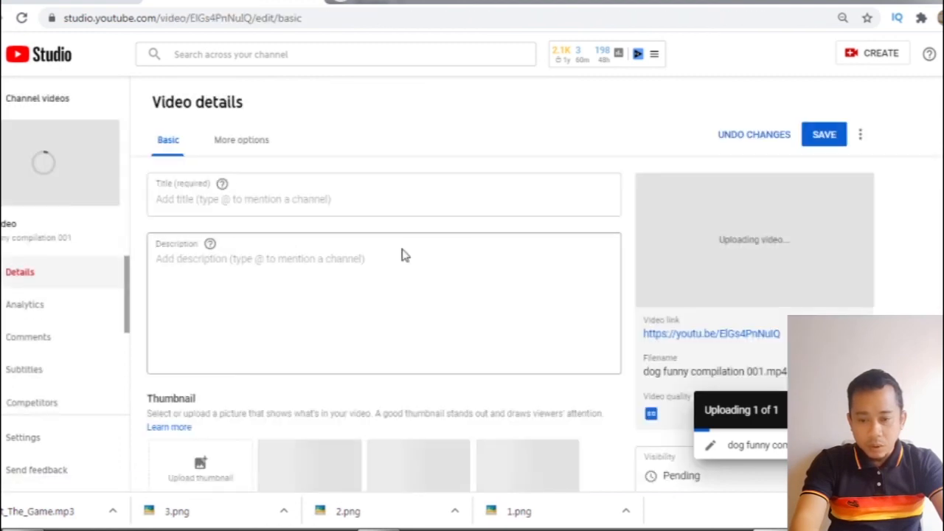